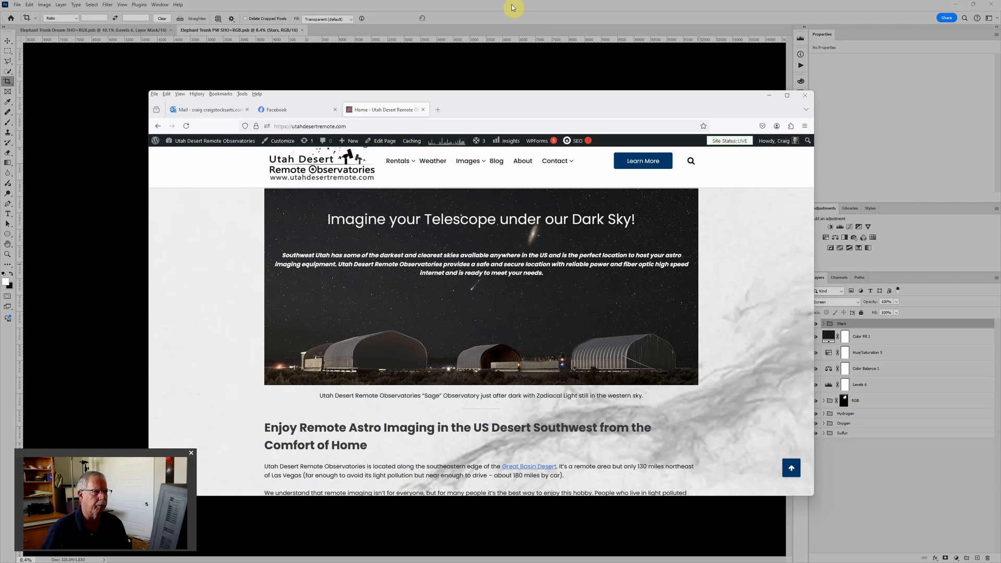
# Switch to Photoshop and show the Elephant Trunk Dream SHO+RGB.psb document
pyautogui.click(511, 8)
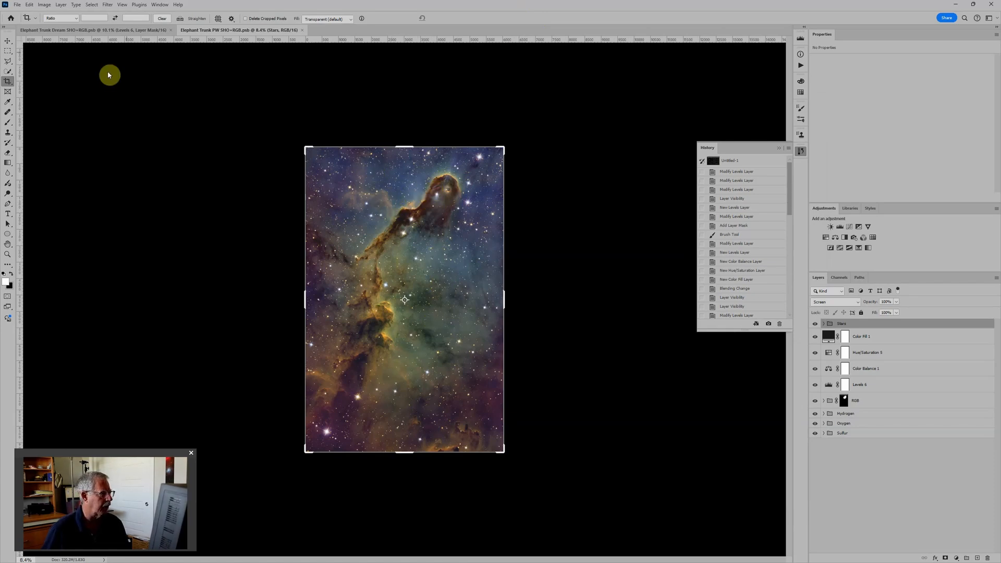
pyautogui.click(132, 31)
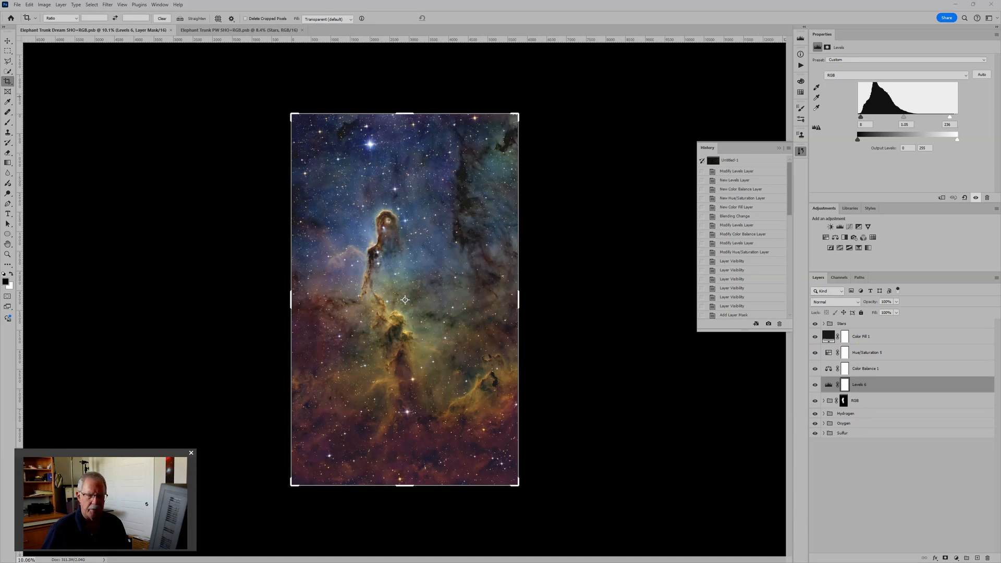
# Compare the Elephant Trunk PW SHO+RGB.jpg and Elephant Trunk Dream SHO+RGB.jpg images in the photo viewer and close both viewer windows
pyautogui.moveTo(1000, 226); pyautogui.dragTo(515, 126)
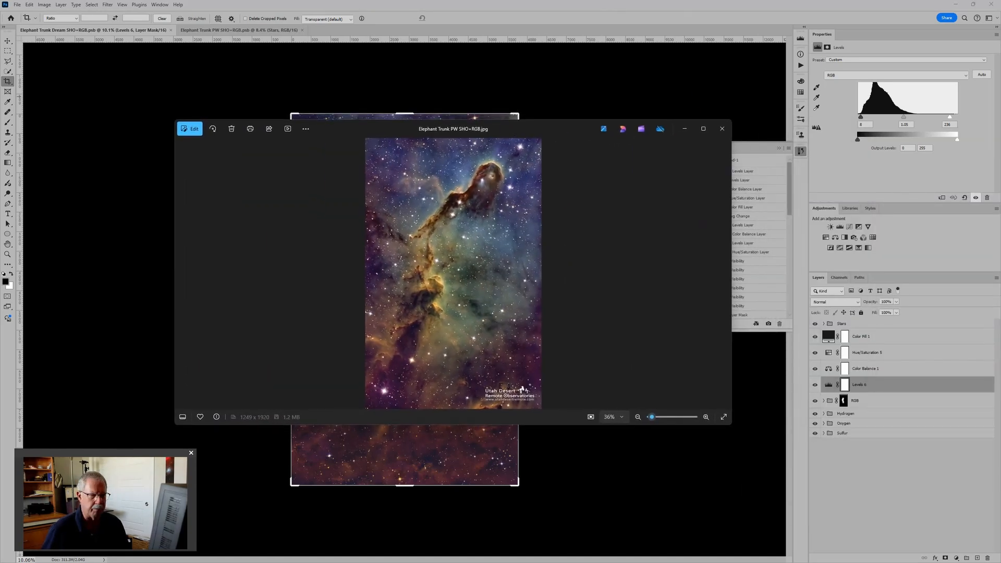
pyautogui.moveTo(1000, 193); pyautogui.dragTo(642, 200)
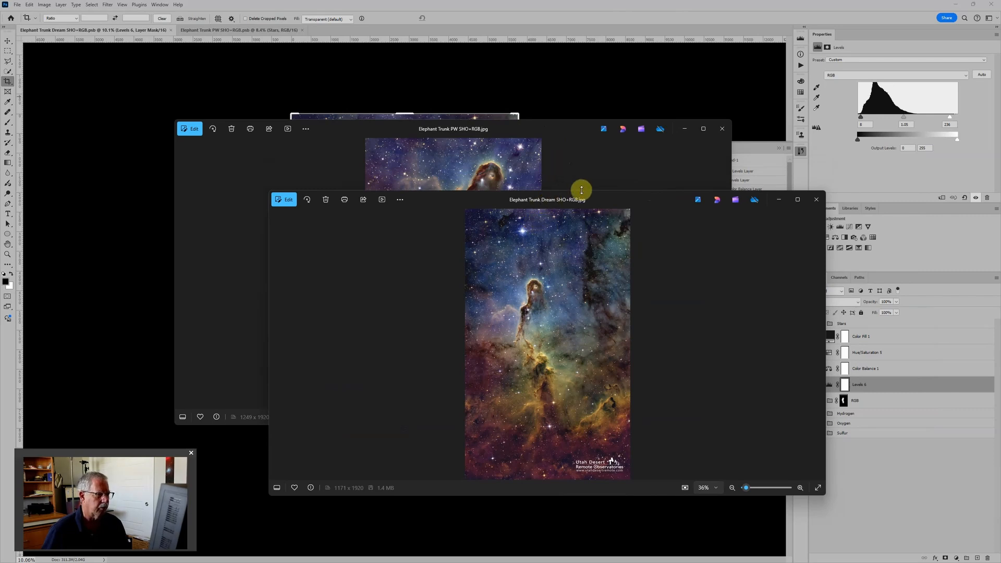
pyautogui.click(550, 135)
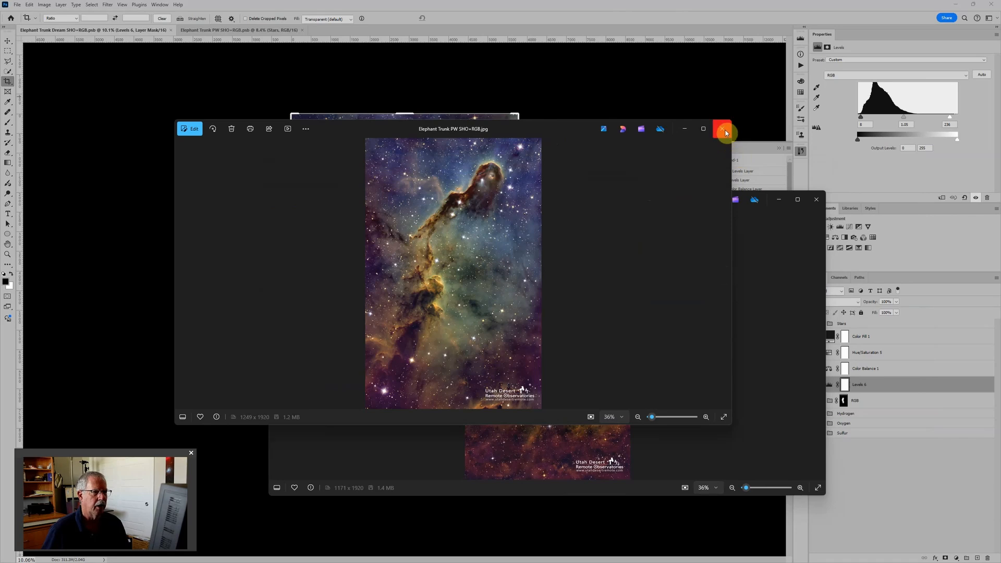
pyautogui.click(722, 128)
pyautogui.click(816, 199)
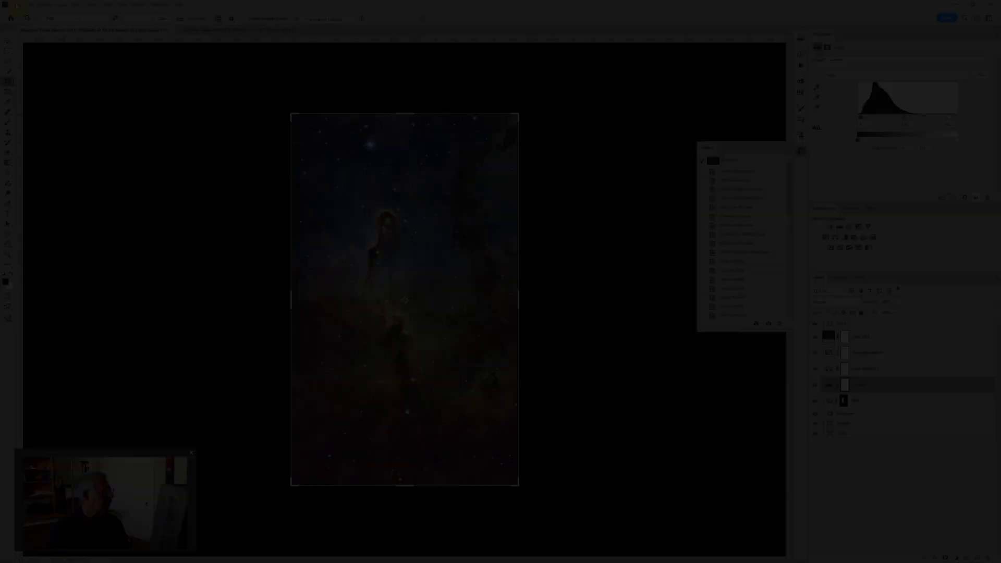
# Load the Elephant Trunk Dream SHO+RGB and Elephant Trunk PW SHO+RGB files as a layer stack in a new document
pyautogui.click(18, 5)
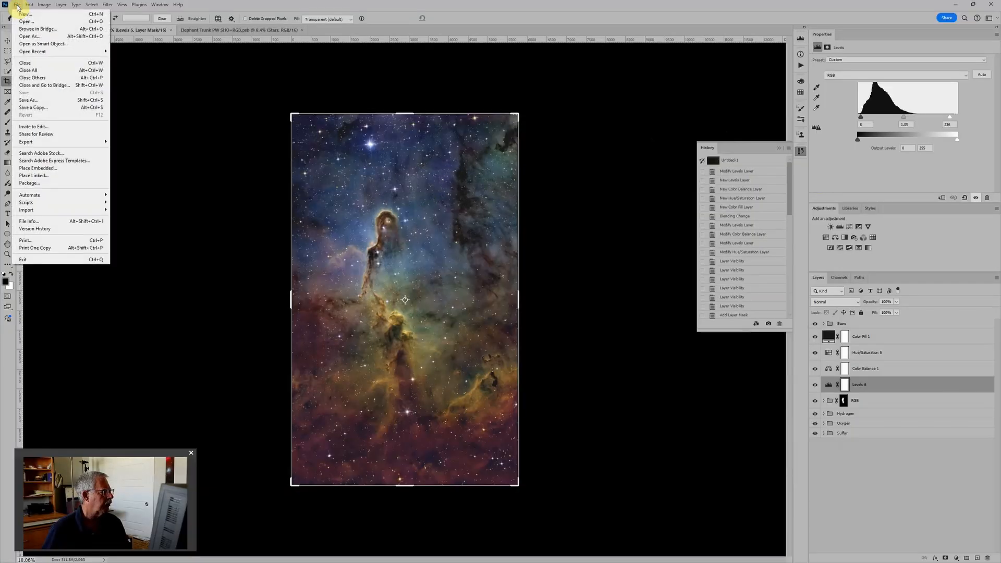
pyautogui.moveTo(40, 203)
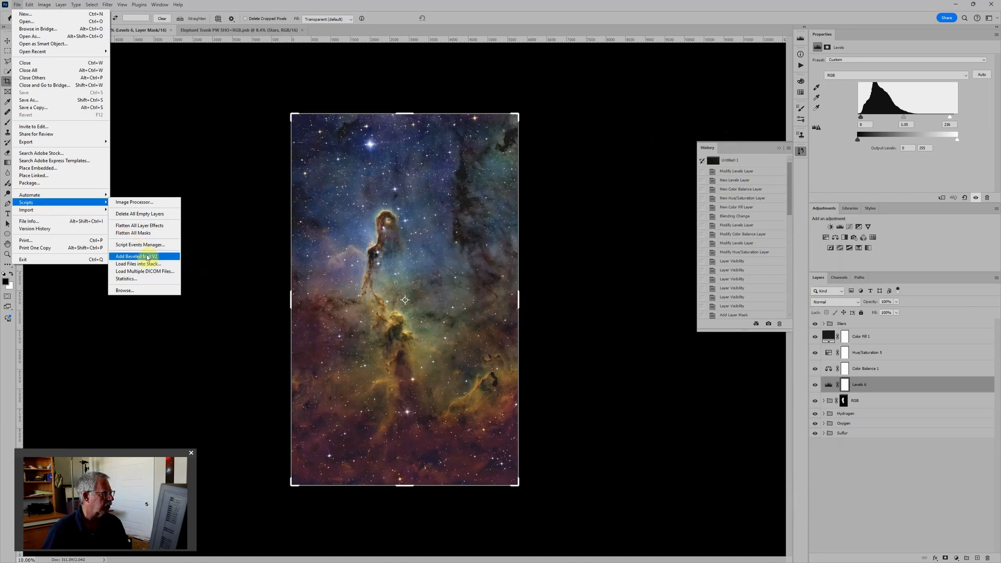
pyautogui.click(148, 264)
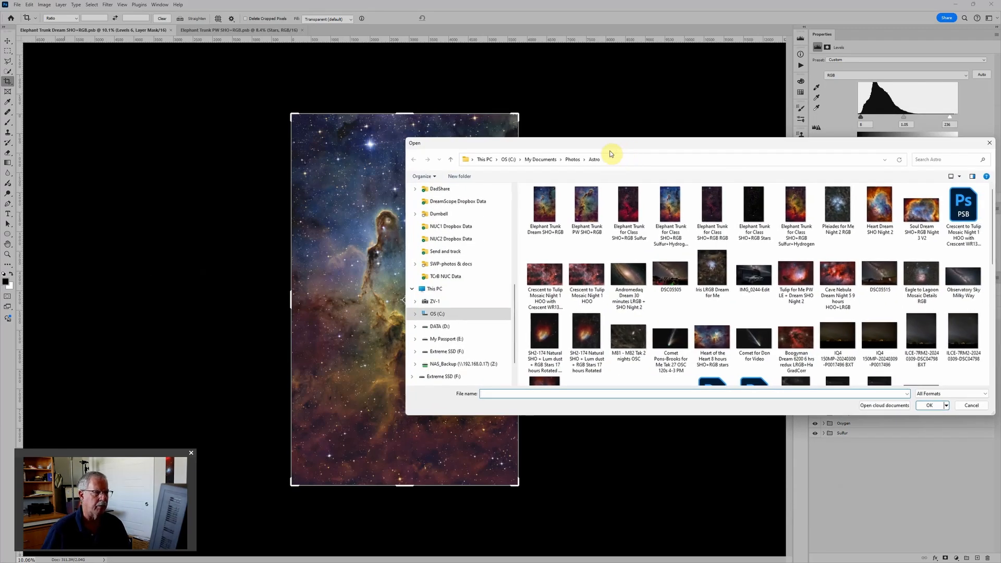
pyautogui.click(544, 209)
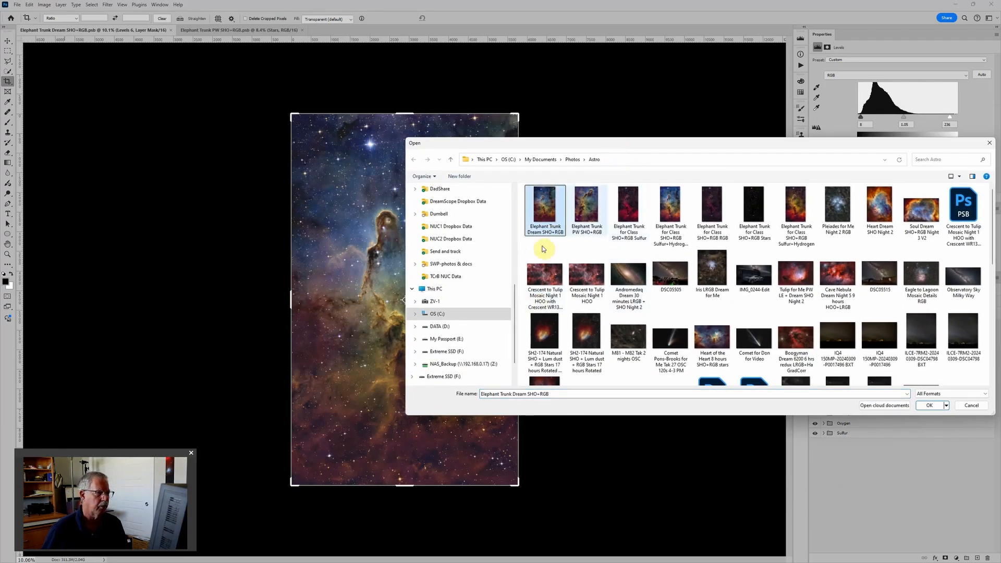
pyautogui.keyDown('ctrl'); pyautogui.click(584, 210); pyautogui.keyUp('ctrl')
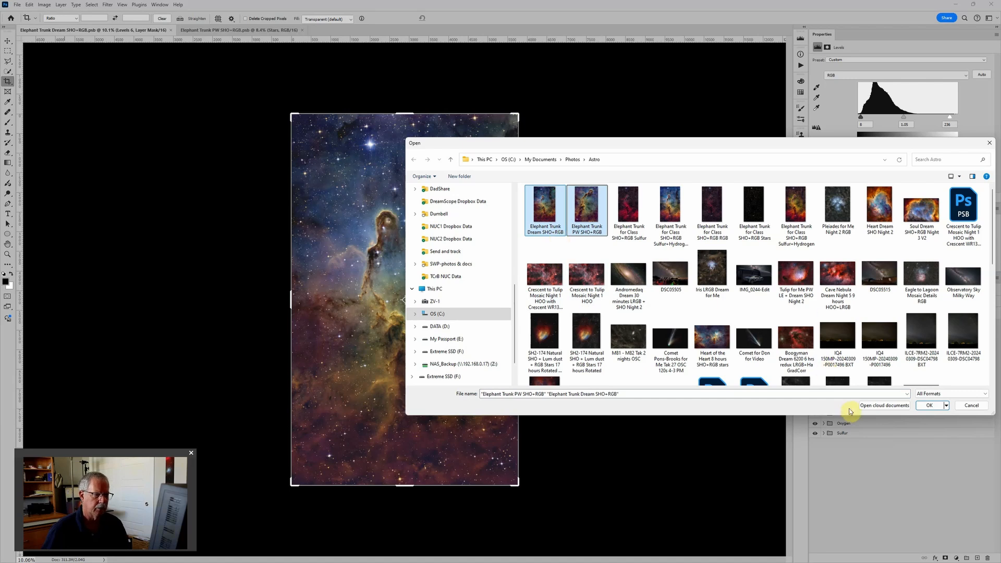
pyautogui.click(926, 406)
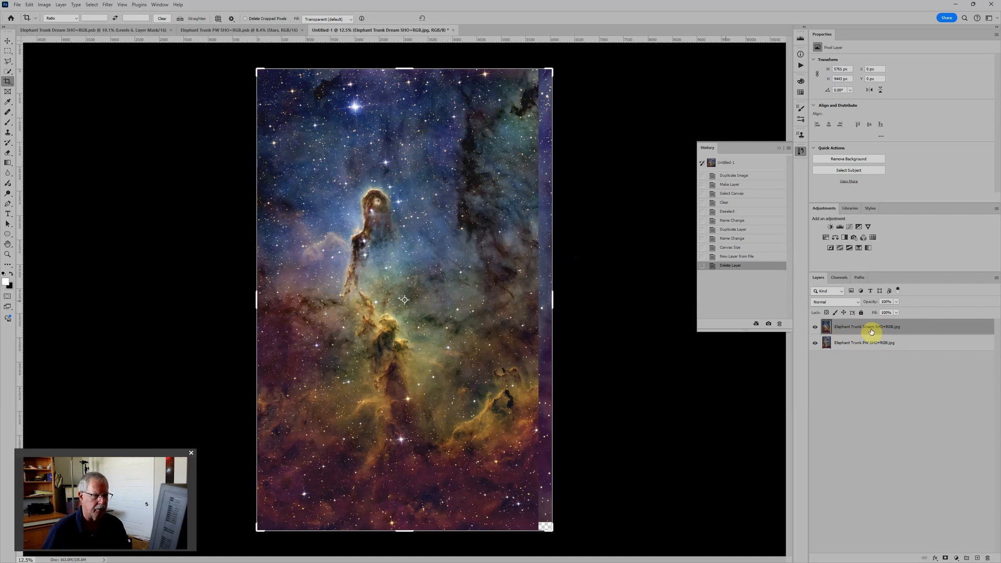
# Move the Elephant Trunk PW layer above the Elephant Trunk Dream layer and convert it to a smart object
pyautogui.click(816, 329)
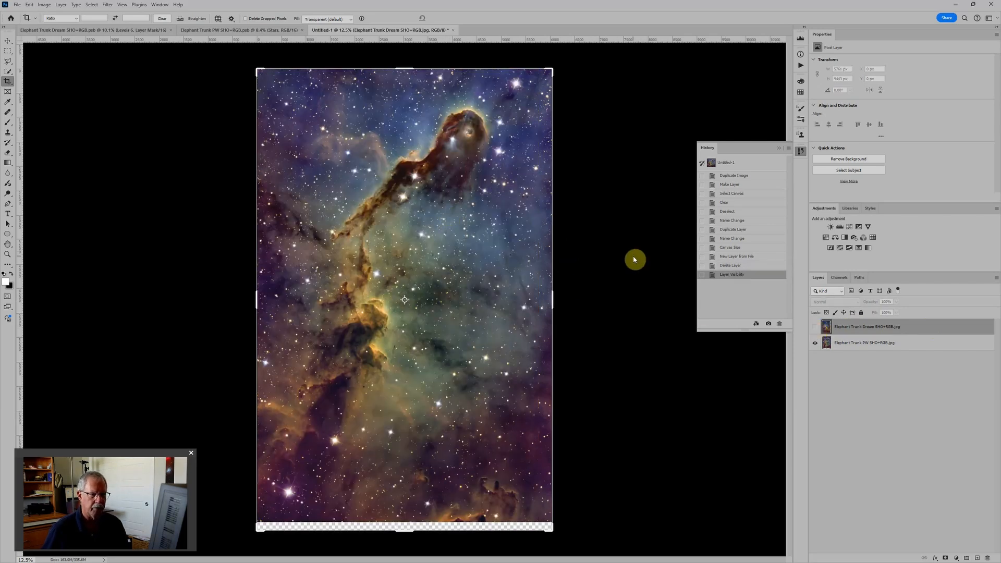
pyautogui.click(816, 327)
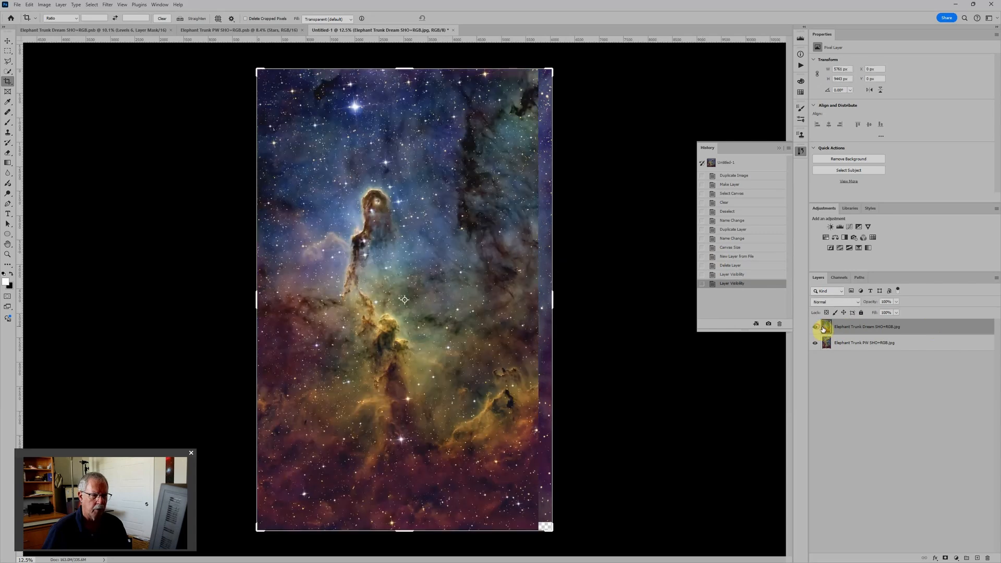
pyautogui.click(850, 343)
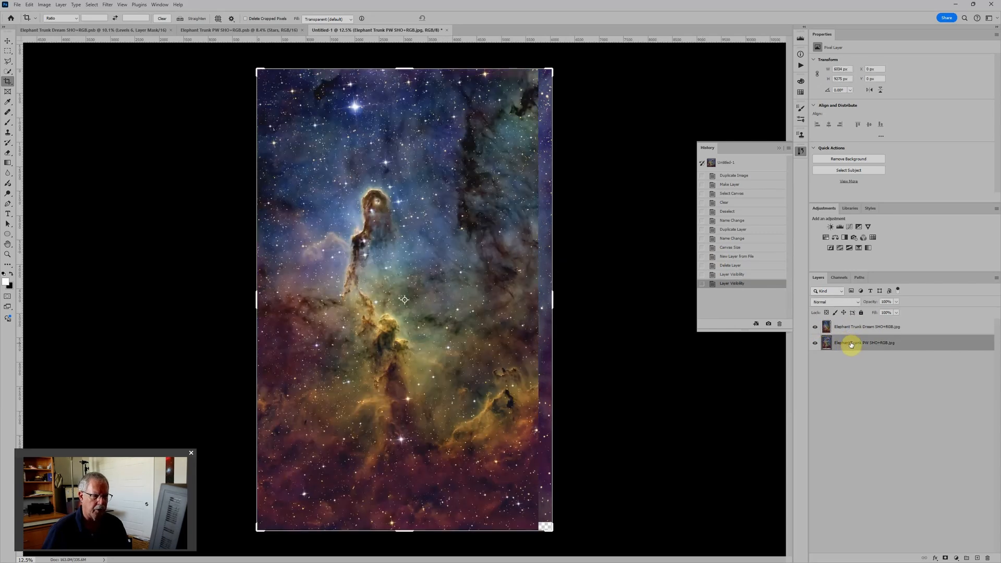
pyautogui.moveTo(850, 344); pyautogui.dragTo(852, 321)
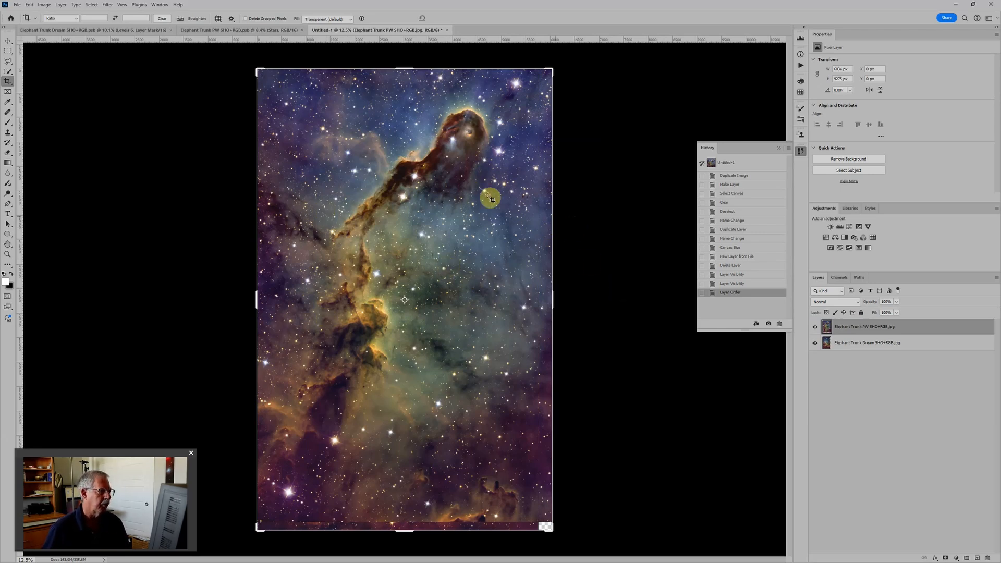
pyautogui.rightClick(928, 327)
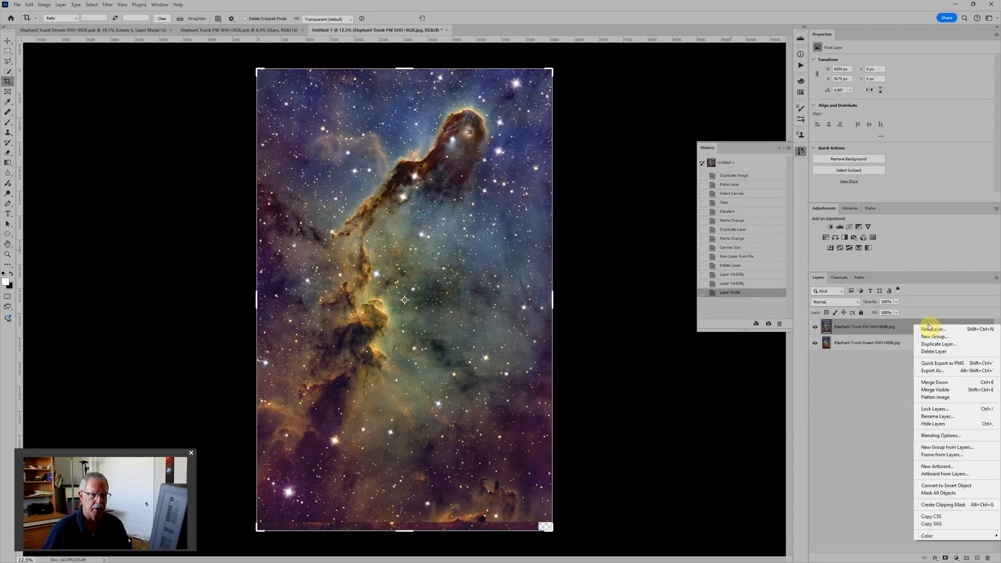
pyautogui.click(958, 486)
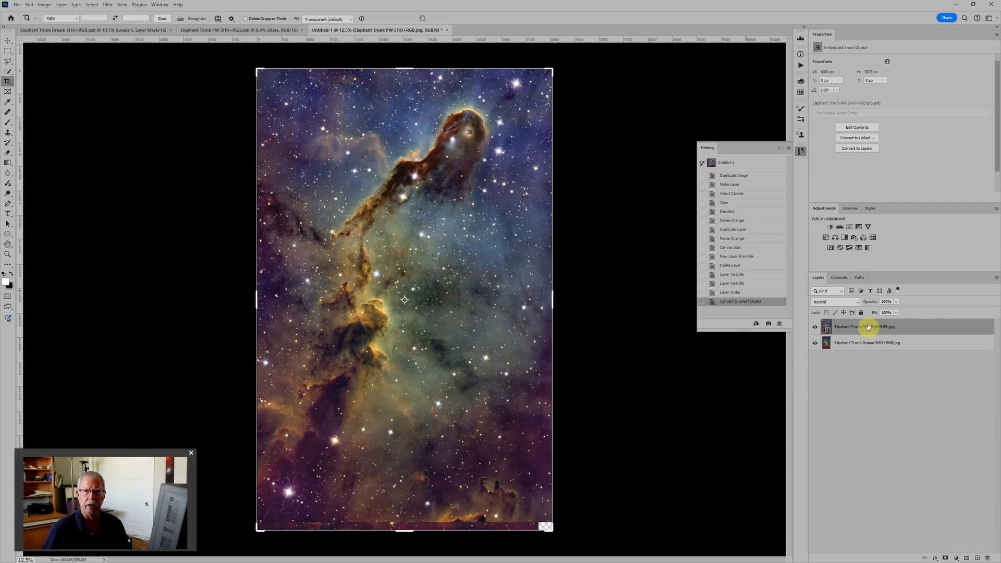
# Shrink the Elephant Trunk PW smart object to about 4% with Free Transform and apply the change
pyautogui.scroll(-3, 520, 201)
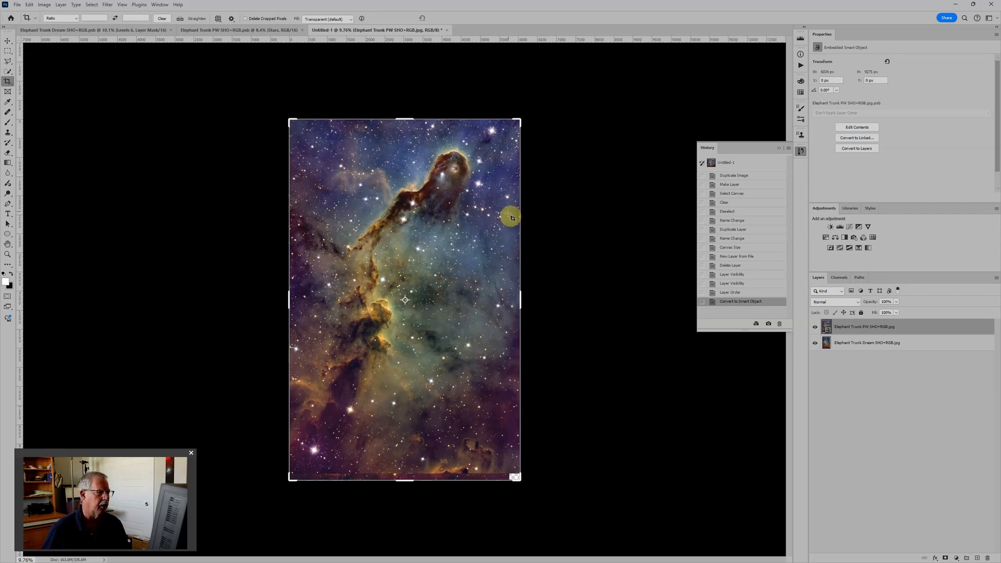
pyautogui.hotkey('ctrl', 't')
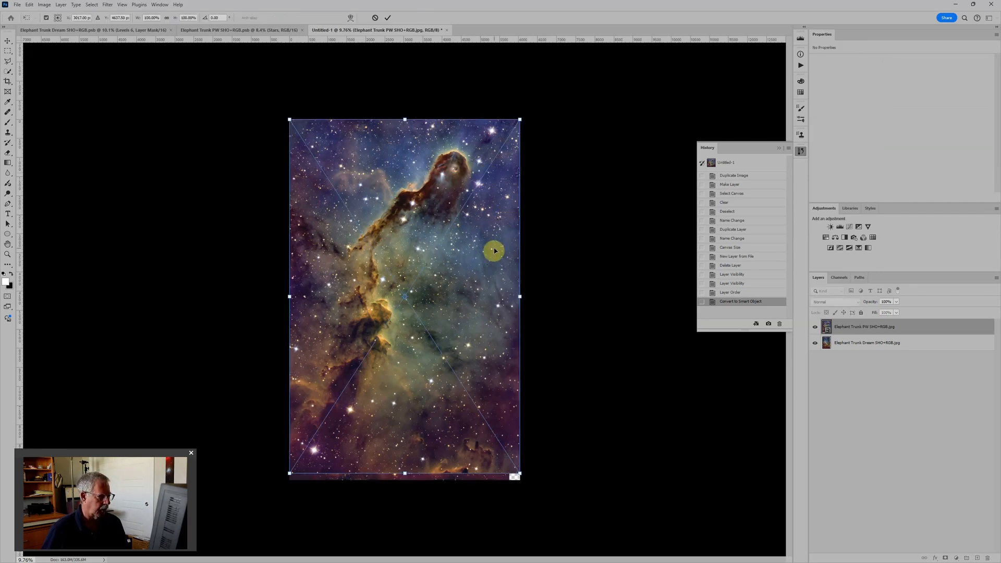
pyautogui.moveTo(290, 473); pyautogui.dragTo(440, 226)
pyautogui.moveTo(516, 129); pyautogui.dragTo(446, 221)
pyautogui.scroll(4, 451, 219)
pyautogui.scroll(18, 472, 177)
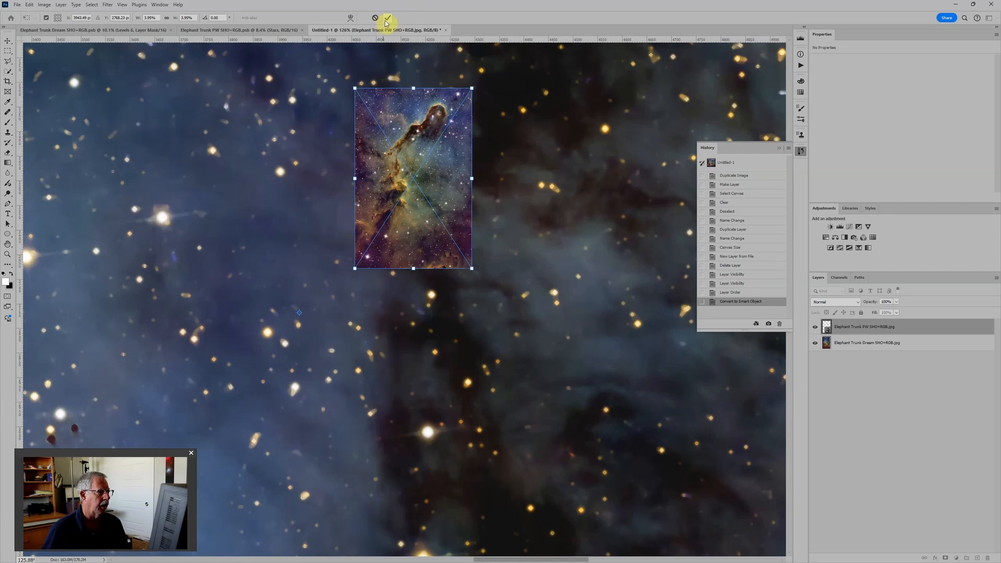
pyautogui.click(387, 18)
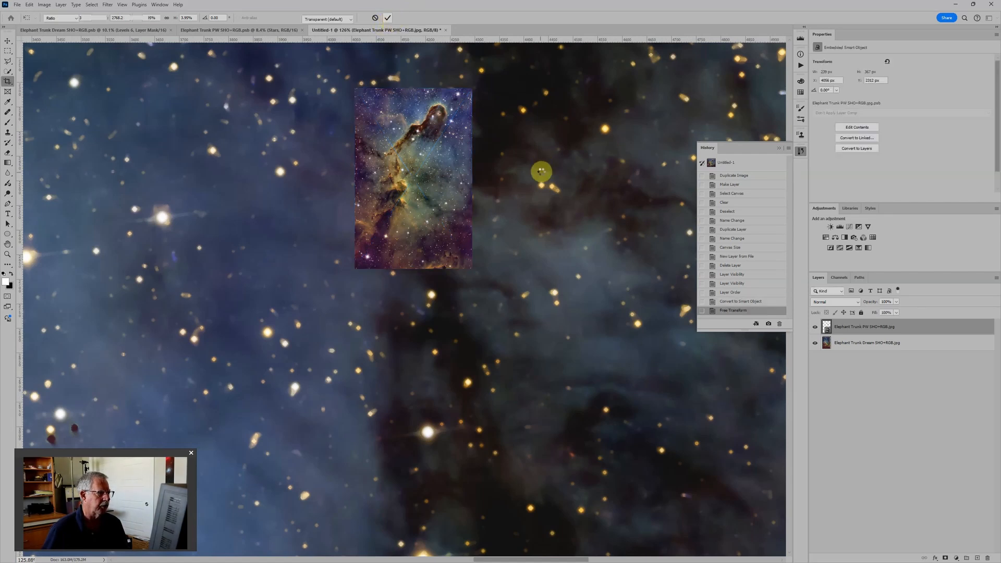
pyautogui.press('c')
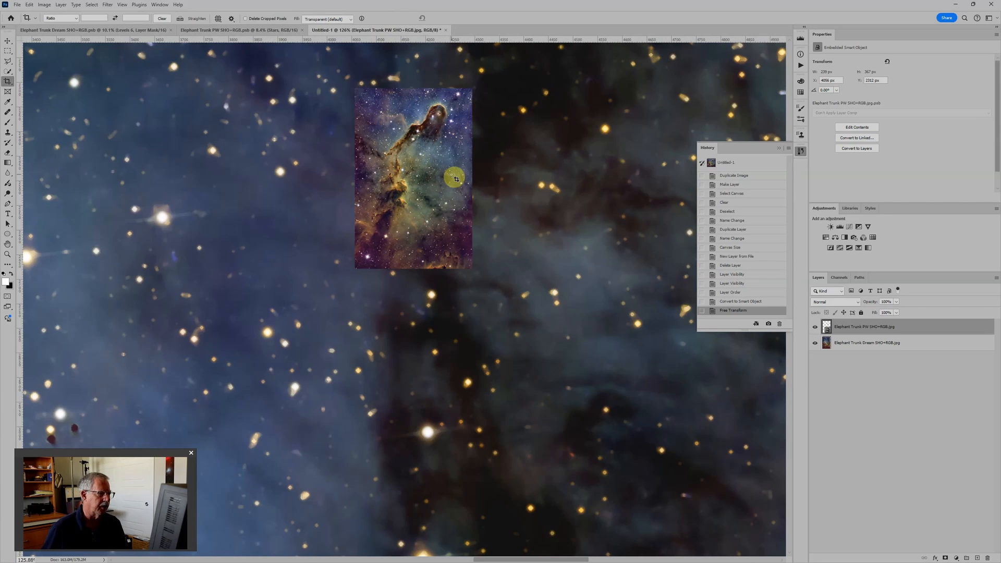
# Scale the Elephant Trunk PW smart object to about 66% over the middle of the Dream image and apply the transform
pyautogui.scroll(-2, 455, 179)
pyautogui.scroll(-5, 456, 179)
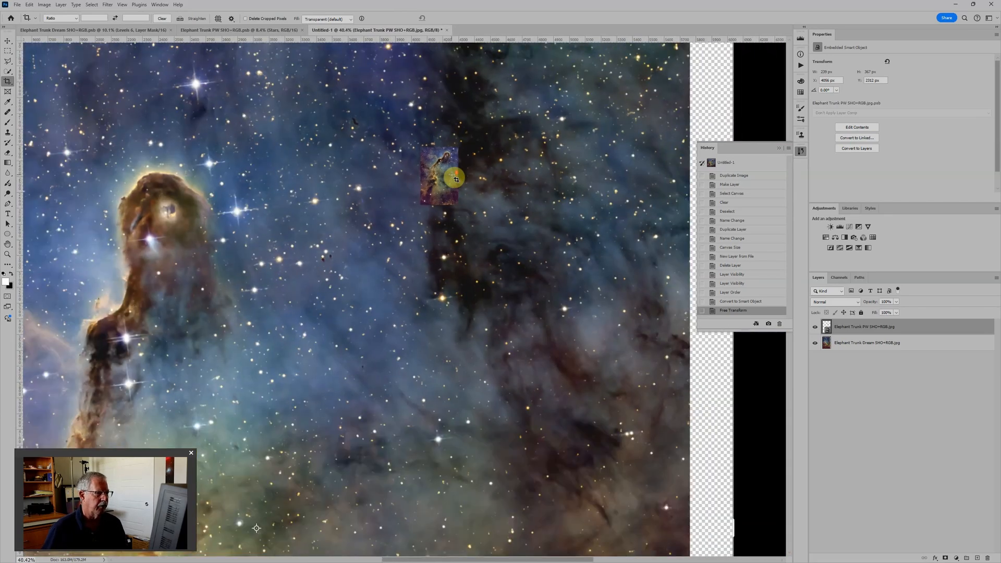
pyautogui.hotkey('ctrl', 't')
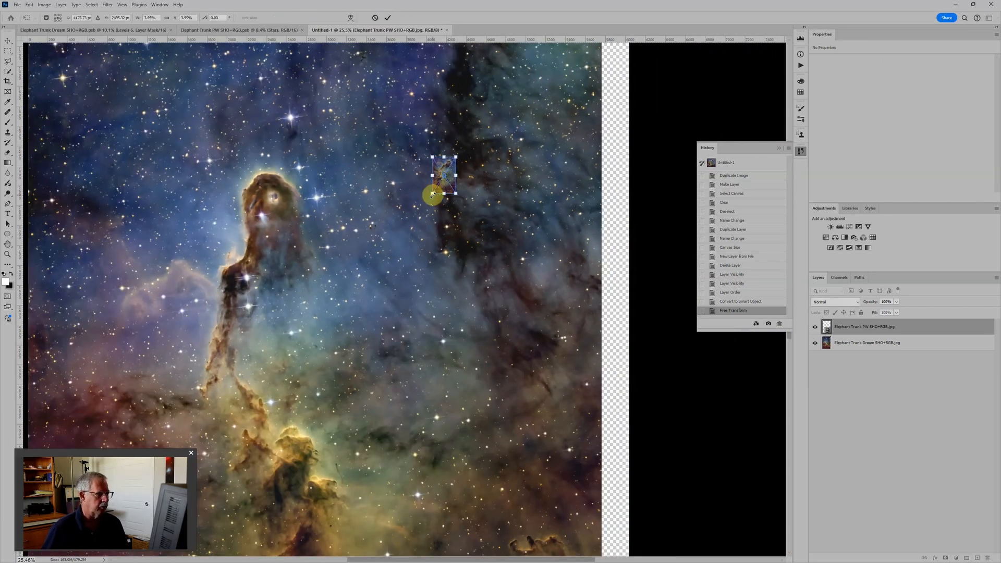
pyautogui.moveTo(432, 194); pyautogui.dragTo(207, 540)
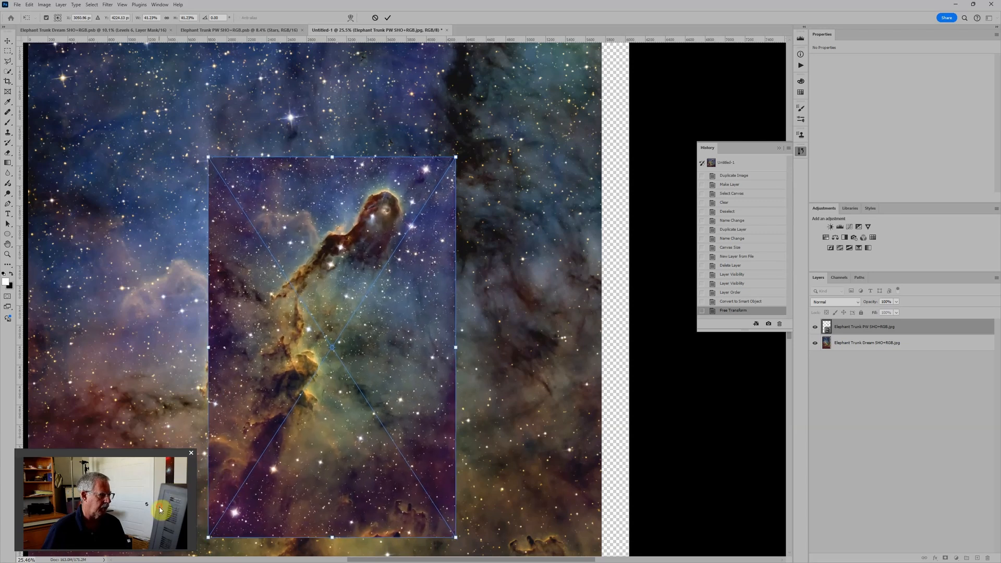
pyautogui.scroll(-2, 333, 381)
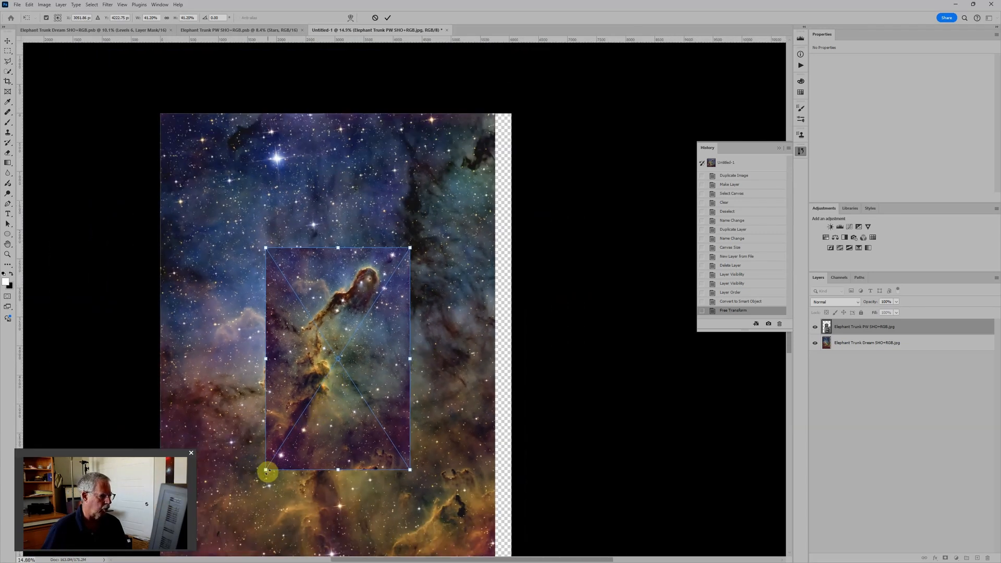
pyautogui.moveTo(266, 470); pyautogui.dragTo(214, 507)
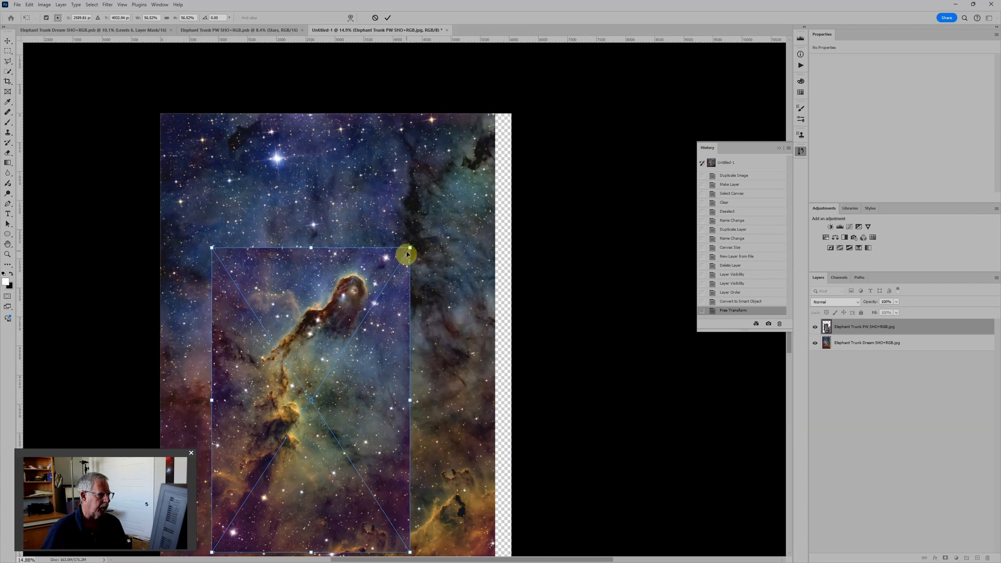
pyautogui.moveTo(410, 247); pyautogui.dragTo(445, 194)
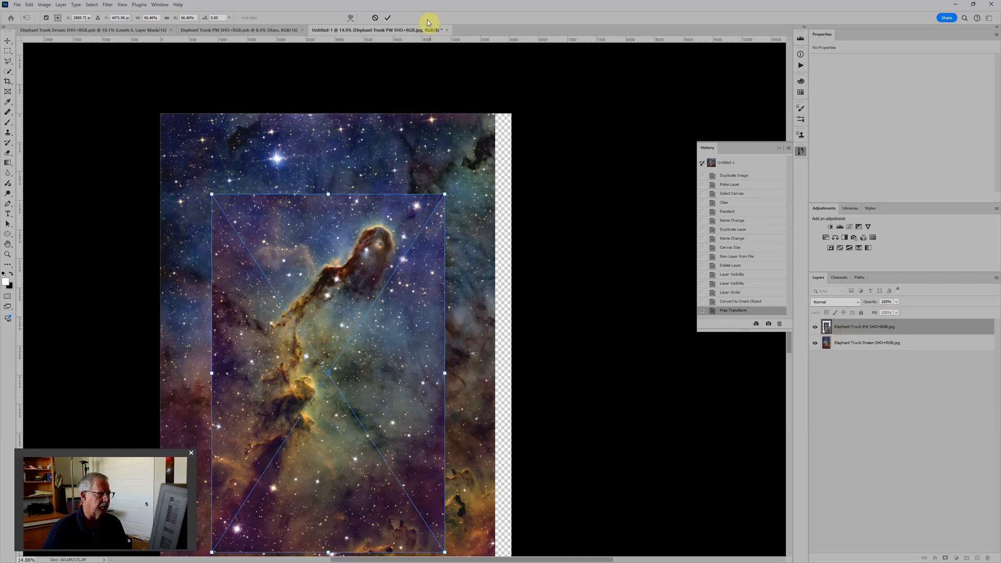
pyautogui.click(388, 20)
pyautogui.press('c')
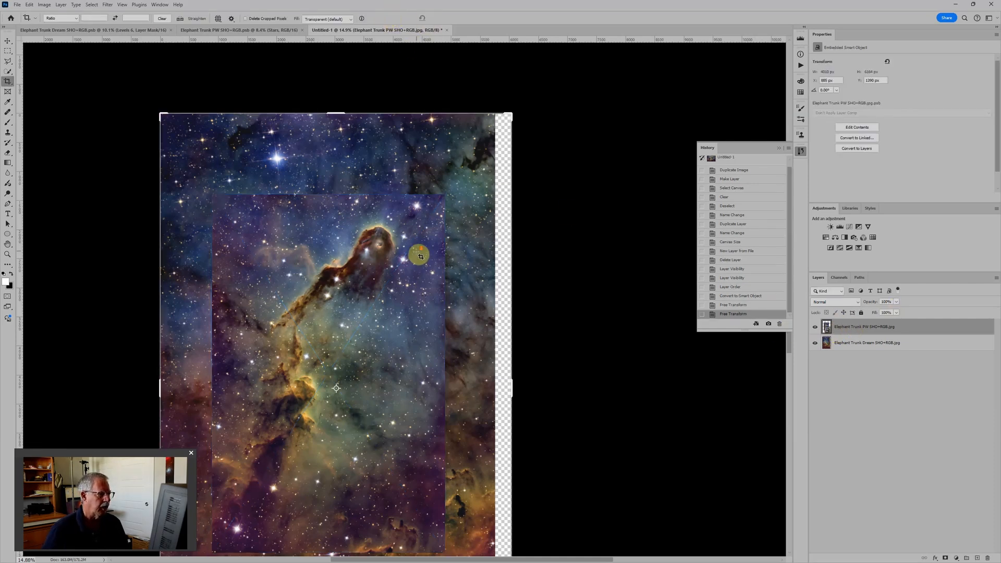
# Open the contents of the Elephant Trunk PW smart object and inspect the embedded full-size image
pyautogui.hotkey('ctrl', '0')
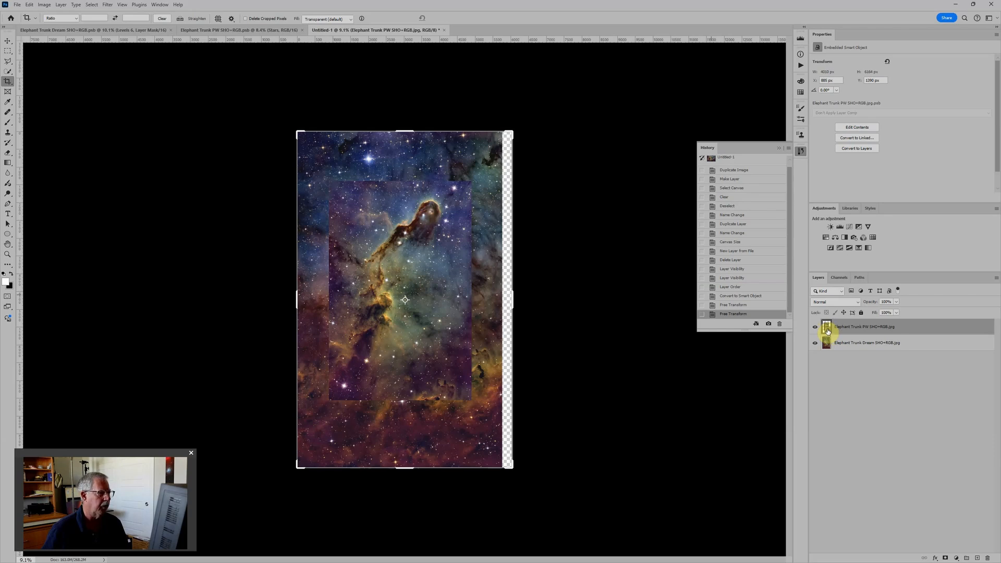
pyautogui.doubleClick(826, 327)
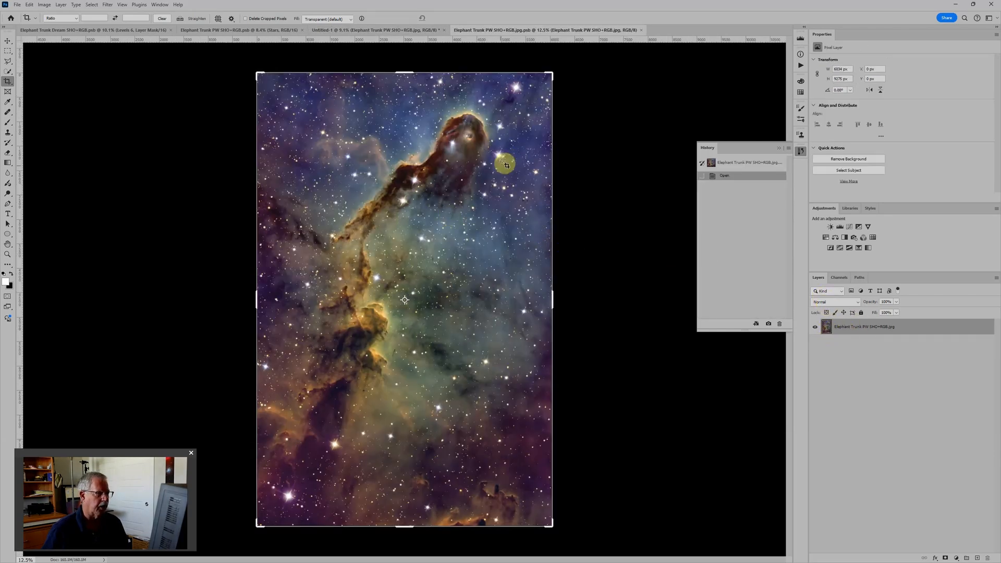
pyautogui.scroll(-1, 501, 172)
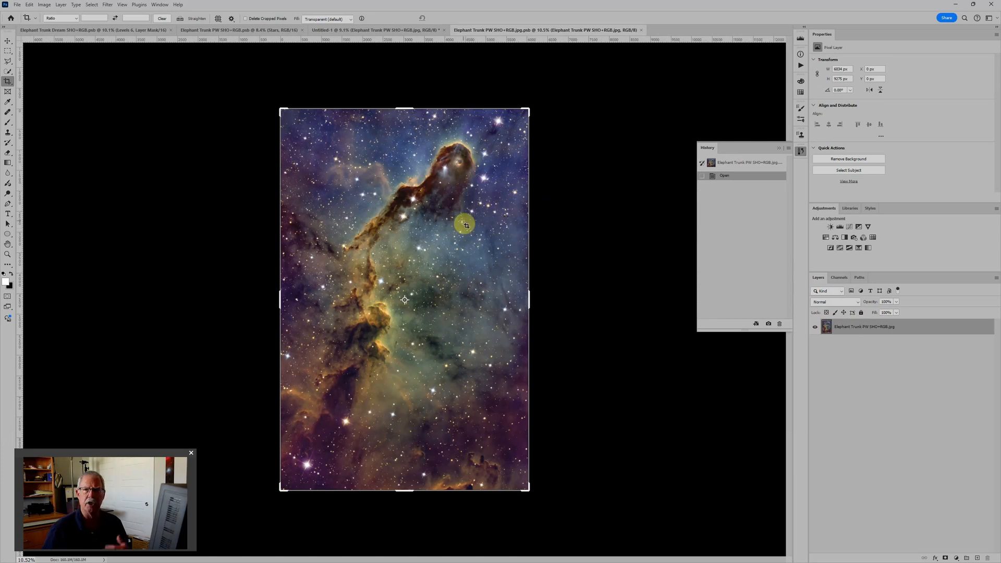
pyautogui.scroll(1, 458, 197)
pyautogui.scroll(-2, 458, 196)
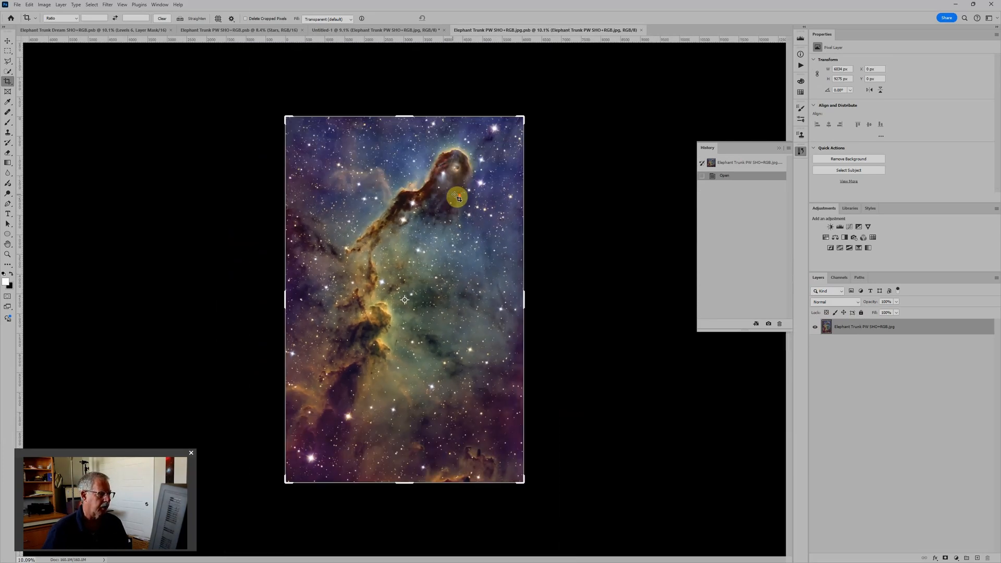
pyautogui.scroll(3, 398, 244)
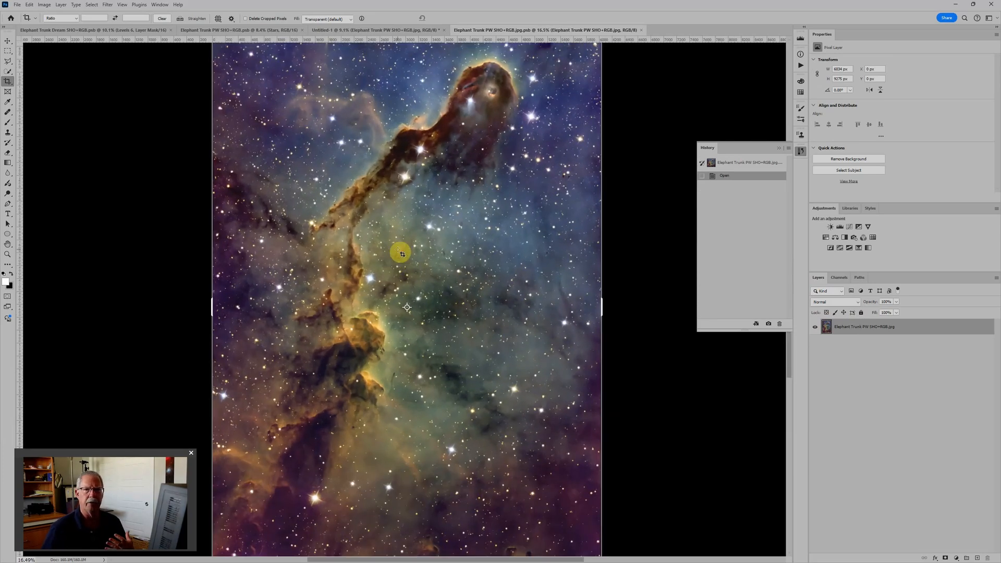
# Close the embedded Elephant Trunk PW contents and return to the Untitled-1 composite
pyautogui.scroll(-2, 401, 254)
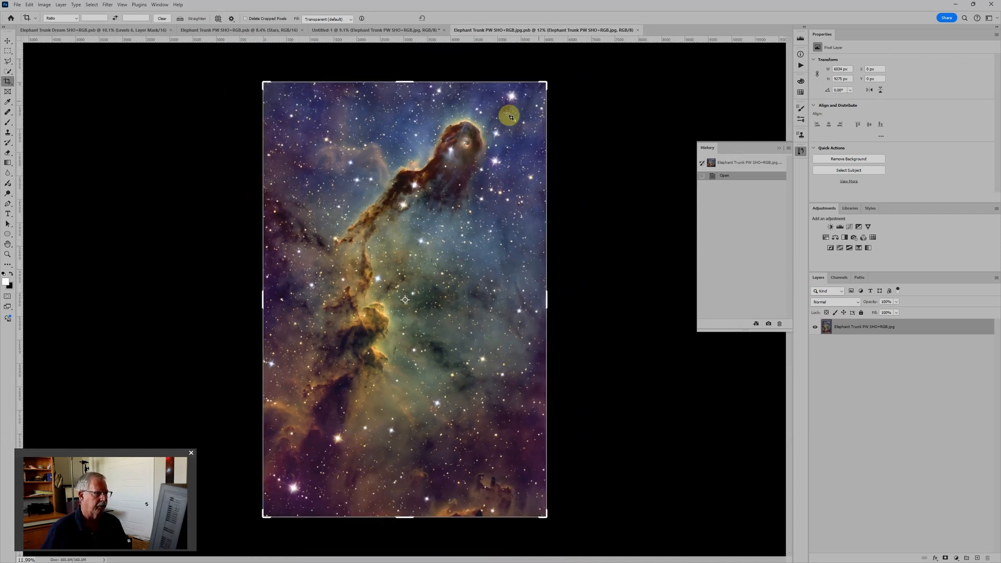
pyautogui.click(638, 29)
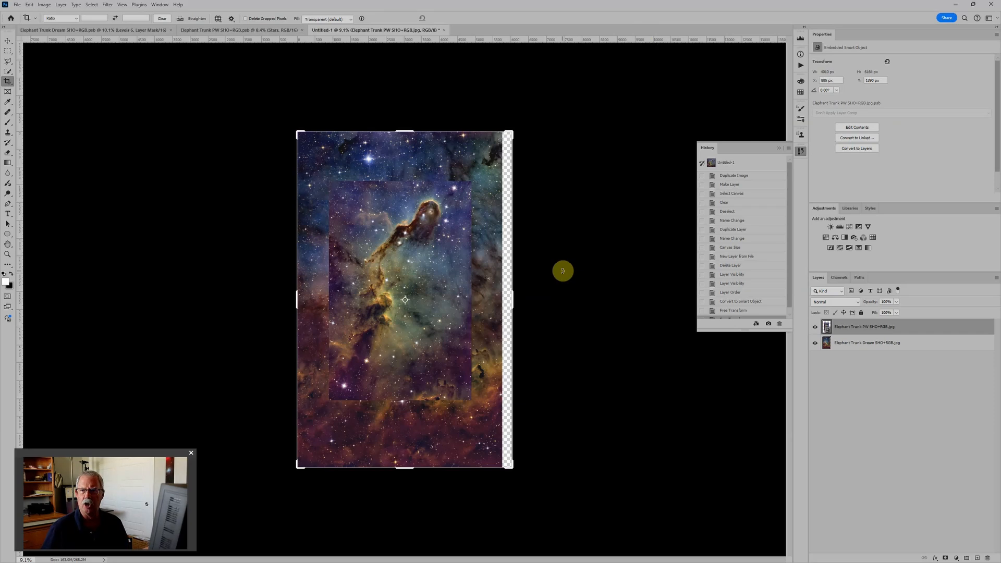
pyautogui.scroll(4, 433, 293)
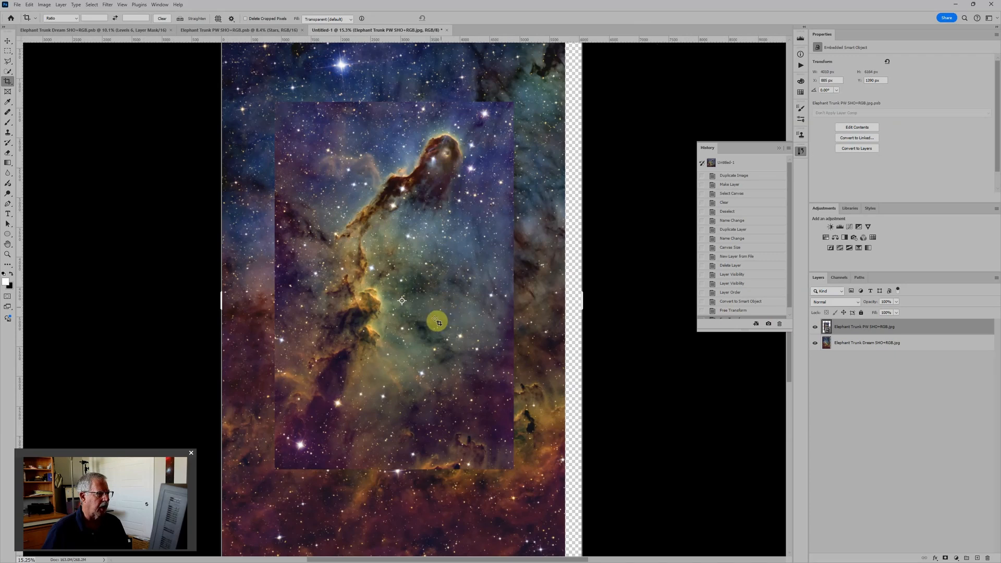
pyautogui.scroll(-2, 440, 312)
# Start a Free Transform on the Elephant Trunk PW smart object and set its blend mode to Lighten
pyautogui.click(922, 326)
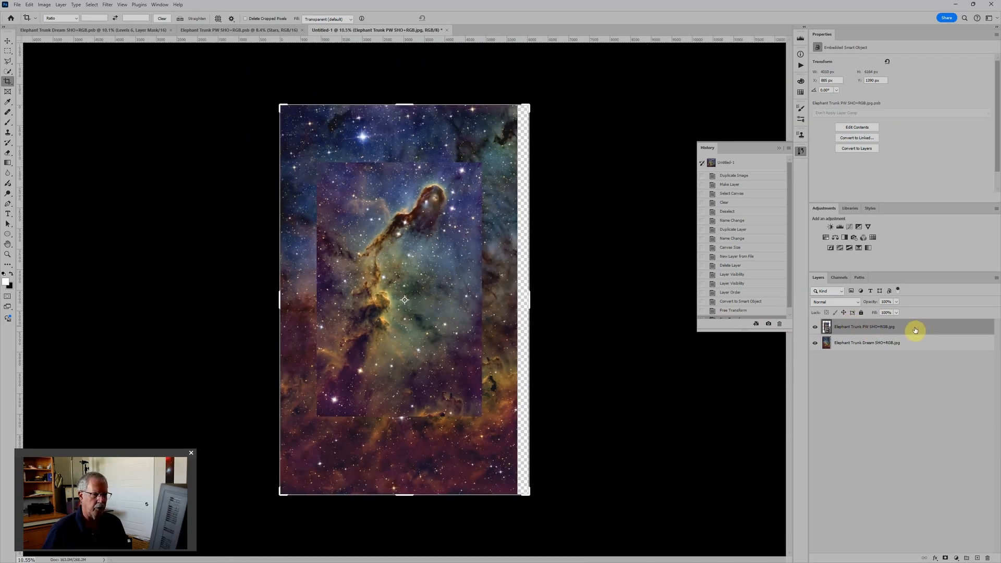
pyautogui.hotkey('ctrl', 't')
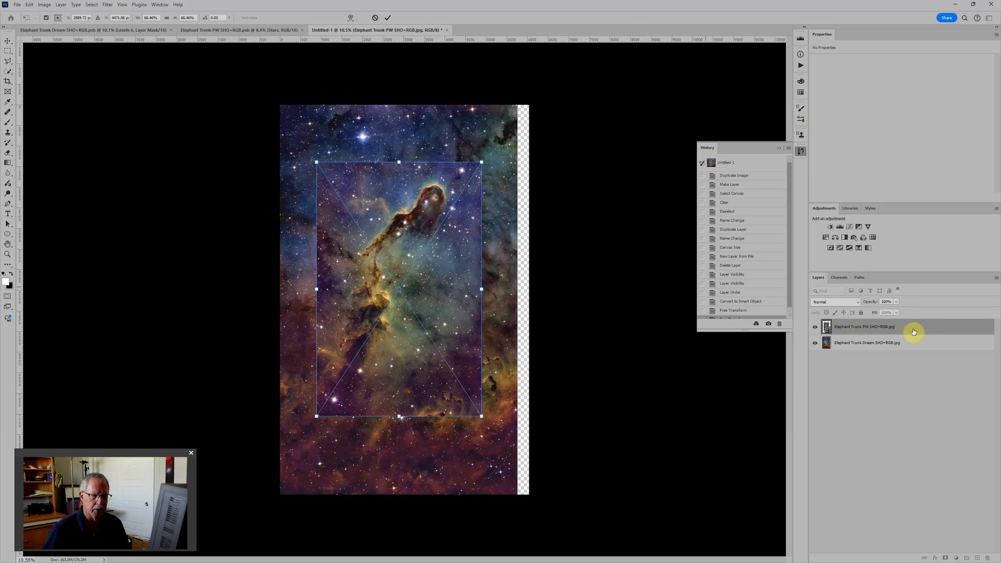
pyautogui.click(854, 303)
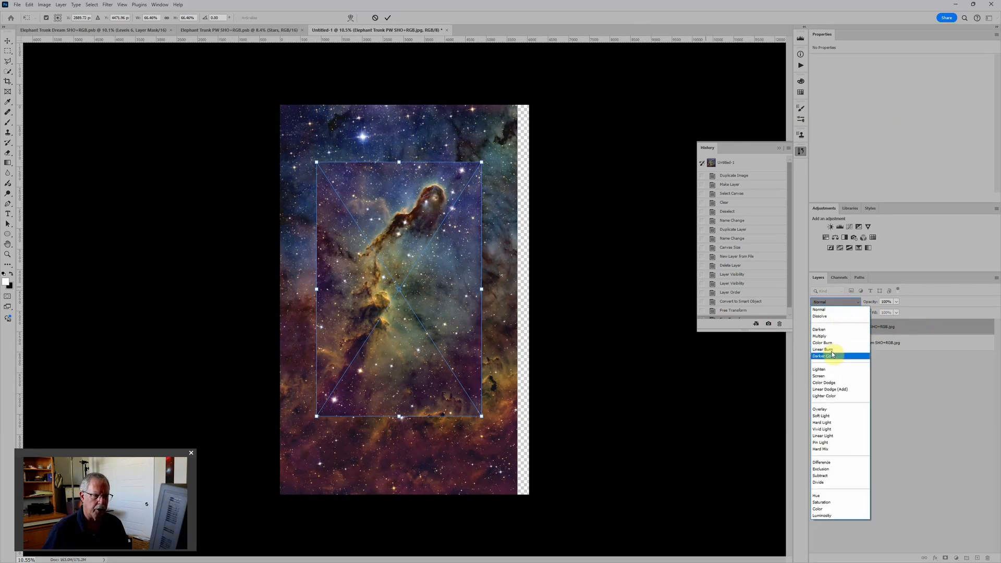
pyautogui.click(831, 372)
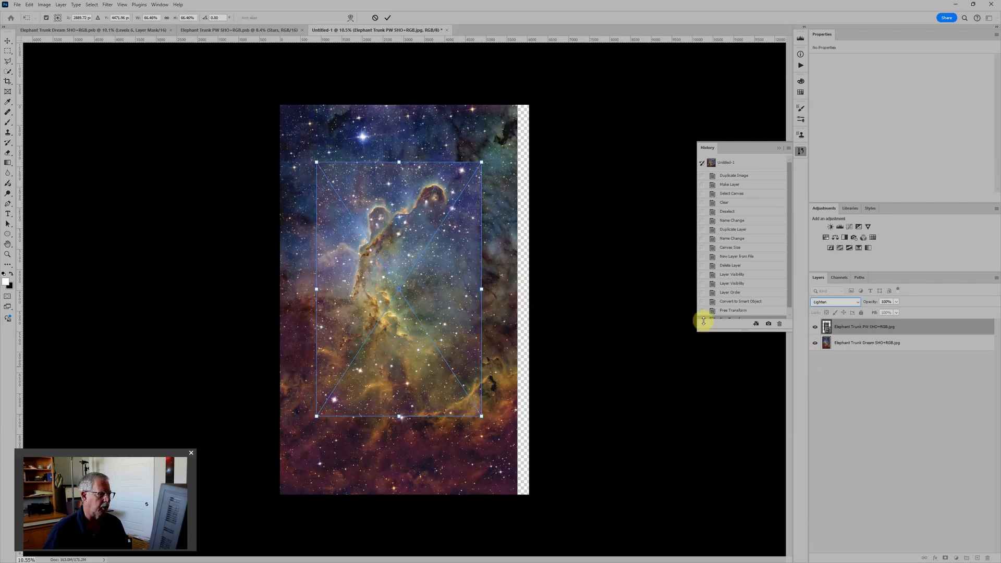
# Rotate the PW smart object to about -38° and move it so its trunk roughly overlaps the Dream image's trunk
pyautogui.moveTo(445, 294)
pyautogui.mouseDown()
pyautogui.moveTo(448, 273)
pyautogui.moveTo(416, 250)
pyautogui.moveTo(424, 300)
pyautogui.moveTo(415, 255)
pyautogui.moveTo(435, 281)
pyautogui.mouseUp()
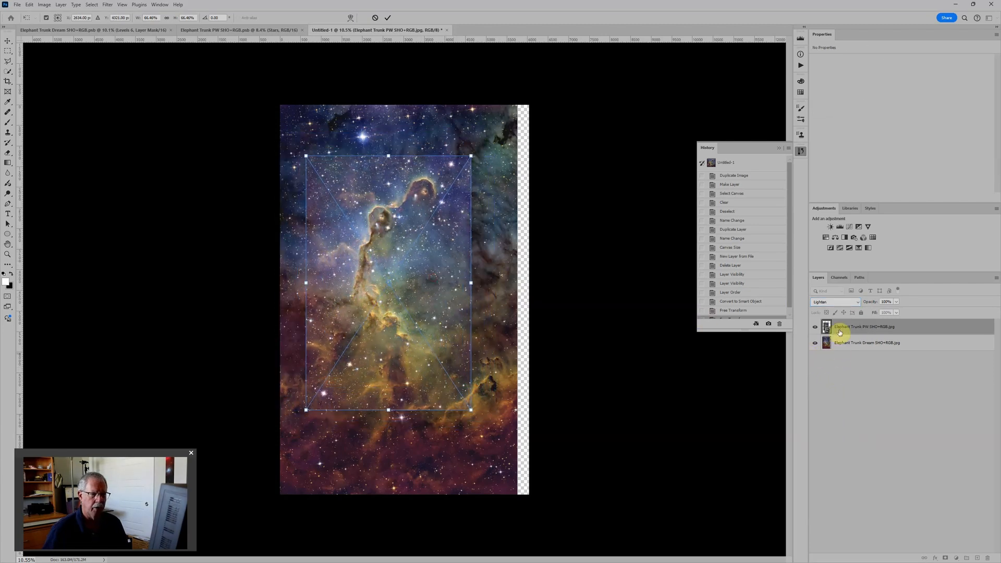
pyautogui.scroll(3, 317, 202)
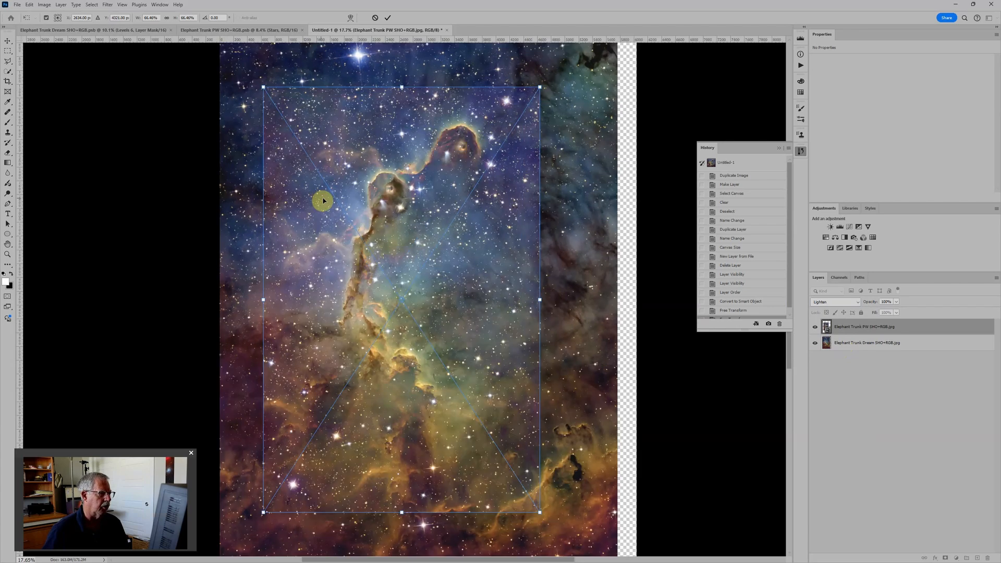
pyautogui.moveTo(467, 249); pyautogui.dragTo(445, 264)
pyautogui.moveTo(554, 387); pyautogui.dragTo(579, 261)
pyautogui.moveTo(471, 277); pyautogui.dragTo(492, 323)
# Fine-position the PW smart object so the bright star above the trunk's head coincides with the same star in the Dream layer
pyautogui.scroll(2, 415, 172)
pyautogui.moveTo(436, 236); pyautogui.dragTo(452, 240)
pyautogui.scroll(3, 410, 128)
pyautogui.moveTo(387, 141); pyautogui.dragTo(398, 105)
pyautogui.scroll(2, 404, 140)
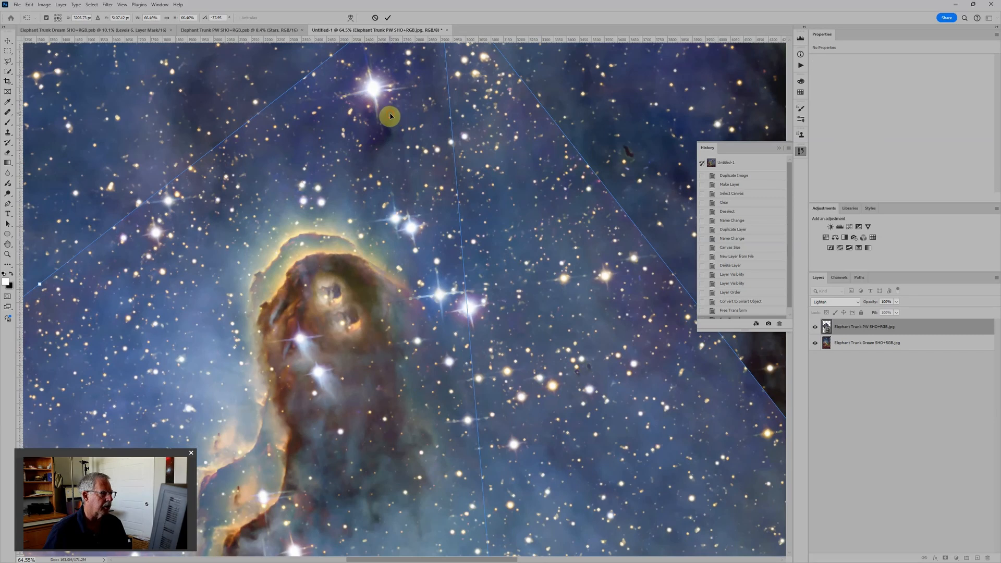
pyautogui.moveTo(390, 111); pyautogui.dragTo(392, 115)
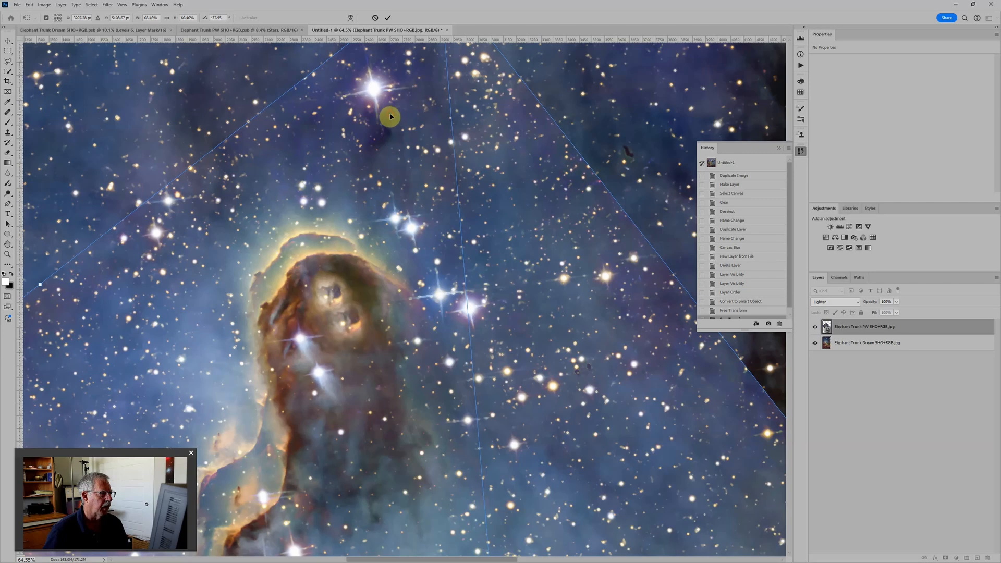
# Move the transform reference point onto the bright star above the trunk's head
pyautogui.scroll(-3, 391, 116)
pyautogui.scroll(-1, 392, 116)
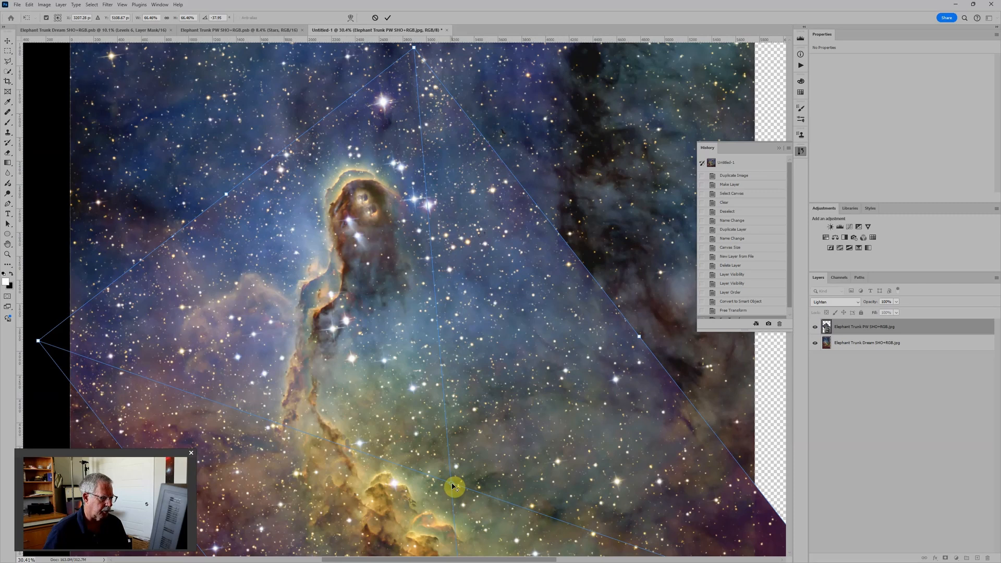
pyautogui.moveTo(453, 487); pyautogui.dragTo(381, 112)
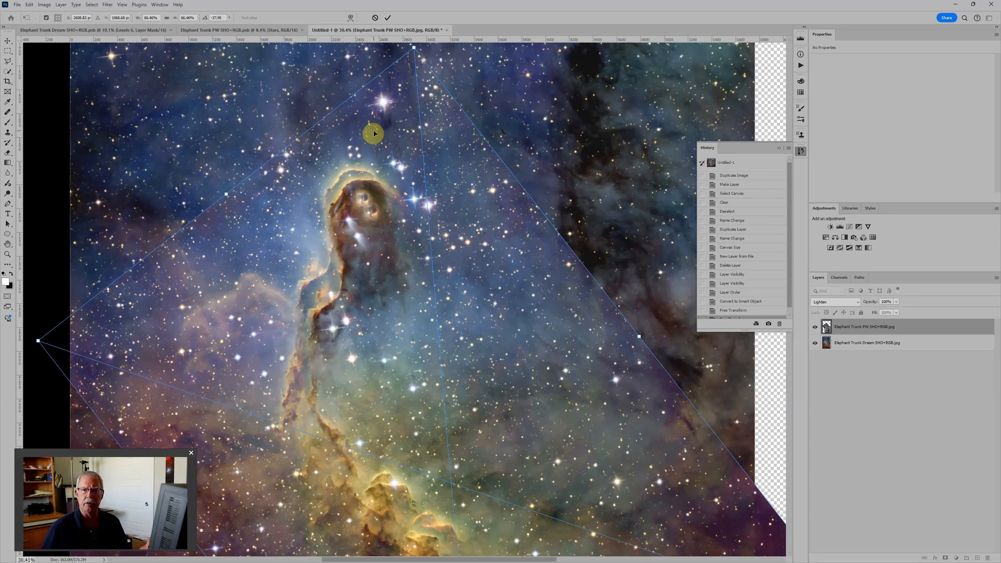
# Rotate the PW smart object around the bright star to about -30.8°
pyautogui.scroll(-3, 373, 134)
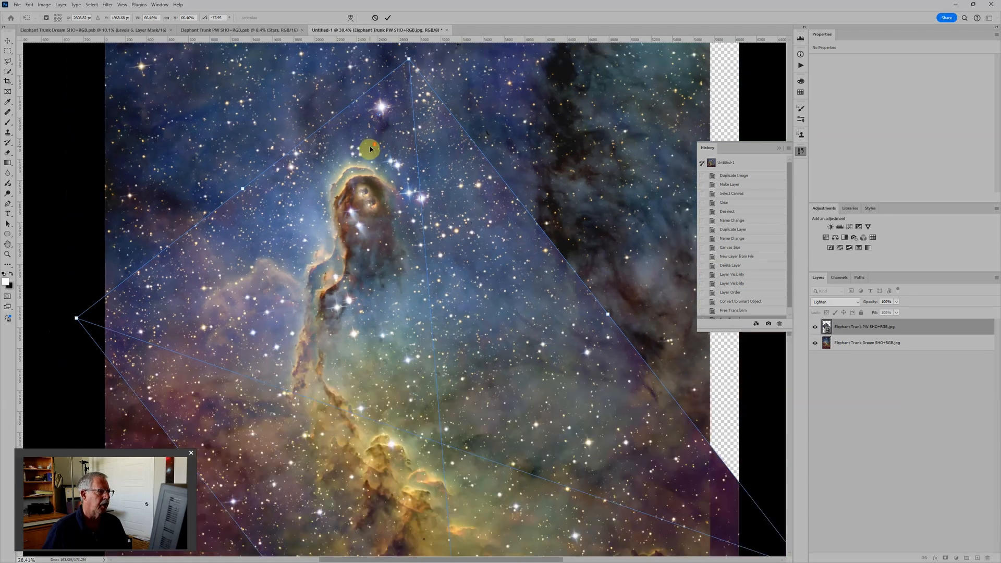
pyautogui.moveTo(582, 266)
pyautogui.mouseDown()
pyautogui.moveTo(597, 254)
pyautogui.moveTo(581, 271)
pyautogui.mouseUp()
pyautogui.scroll(-1, 582, 268)
pyautogui.scroll(-4, 458, 161)
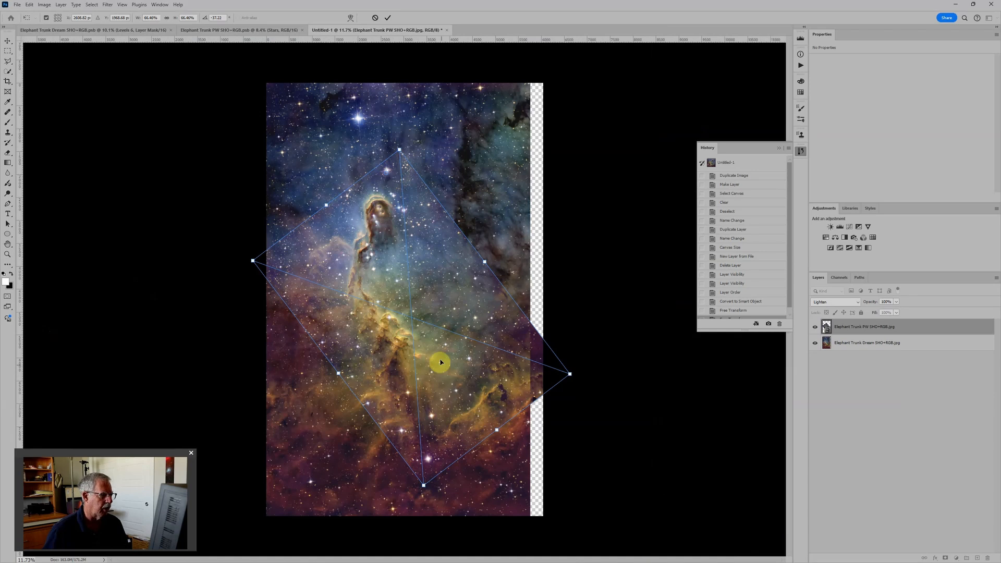
pyautogui.moveTo(488, 453); pyautogui.dragTo(462, 470)
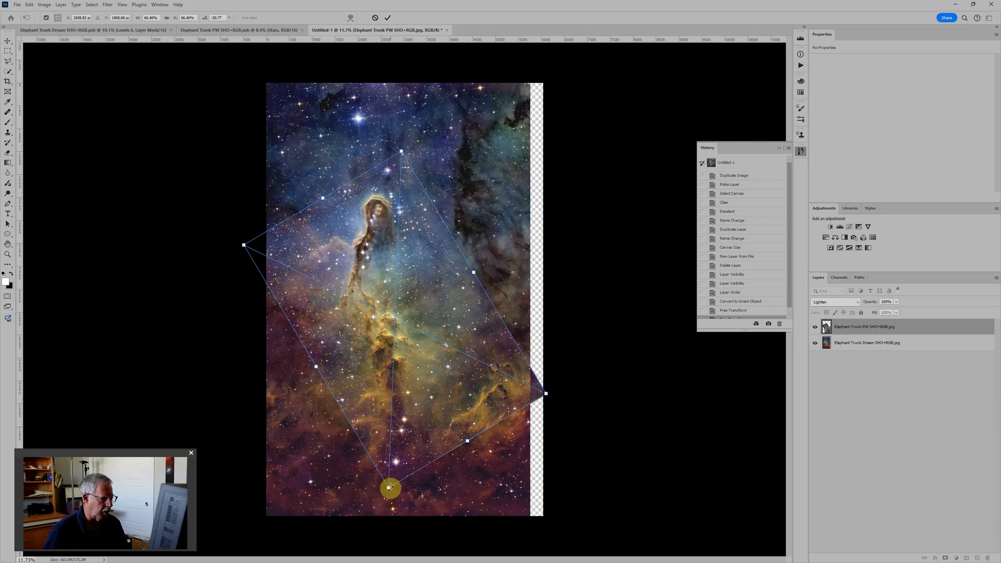
# Scale the PW smart object to about 59.4% and rotate it to about -32.2° so the stars near its lowest corner line up
pyautogui.moveTo(390, 488); pyautogui.dragTo(407, 456)
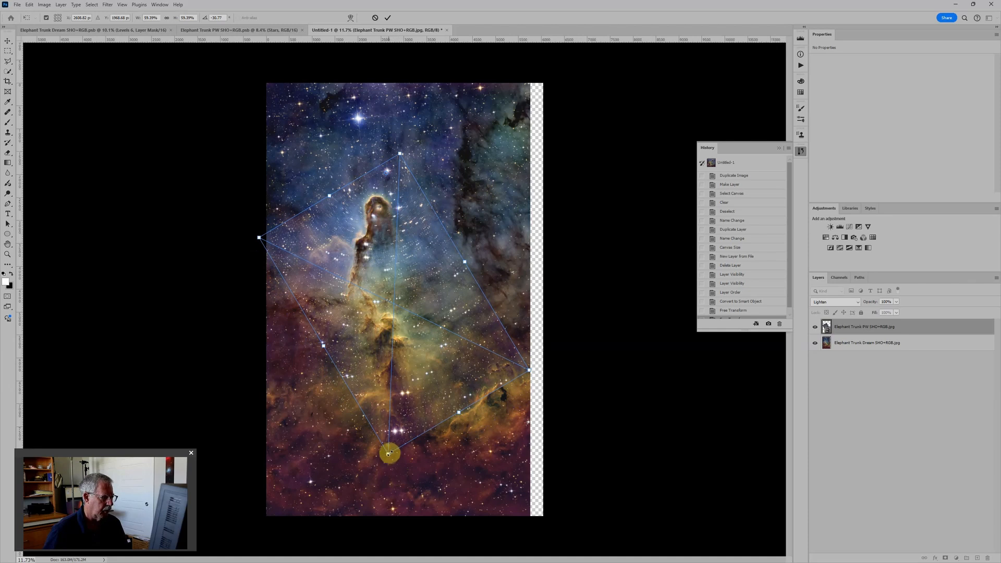
pyautogui.moveTo(389, 453); pyautogui.dragTo(425, 455)
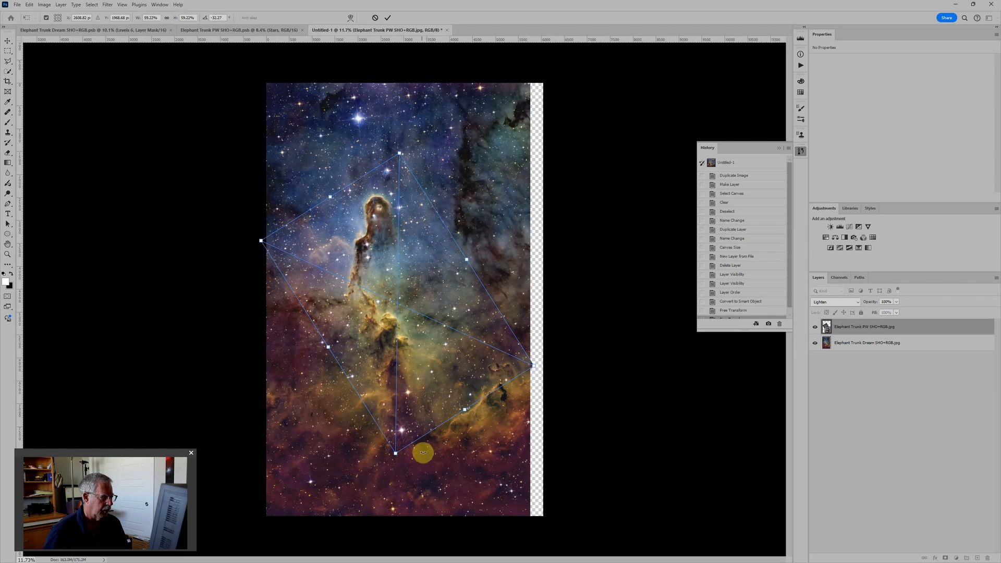
pyautogui.scroll(5, 423, 453)
pyautogui.moveTo(417, 501); pyautogui.dragTo(418, 500)
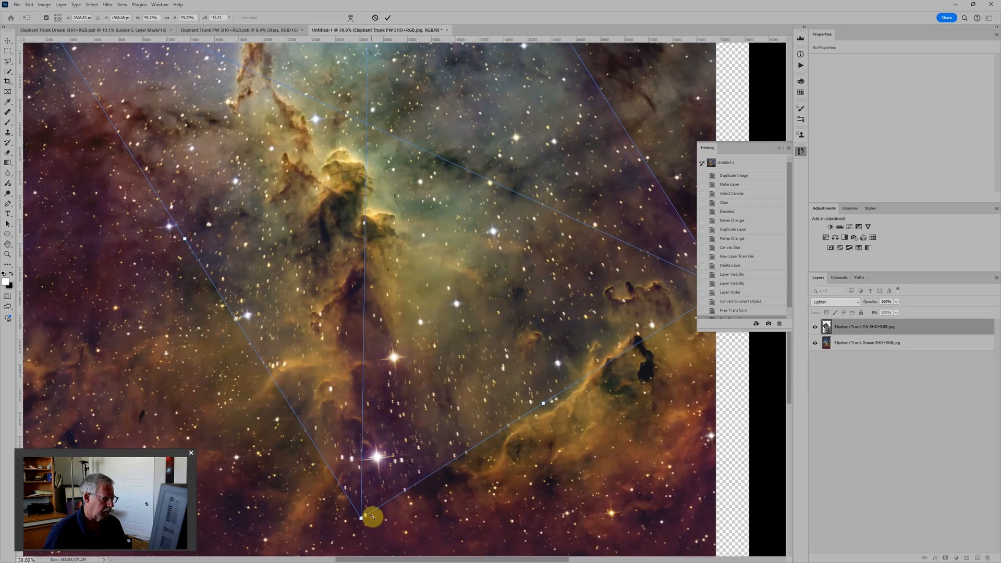
pyautogui.moveTo(362, 518); pyautogui.dragTo(365, 522)
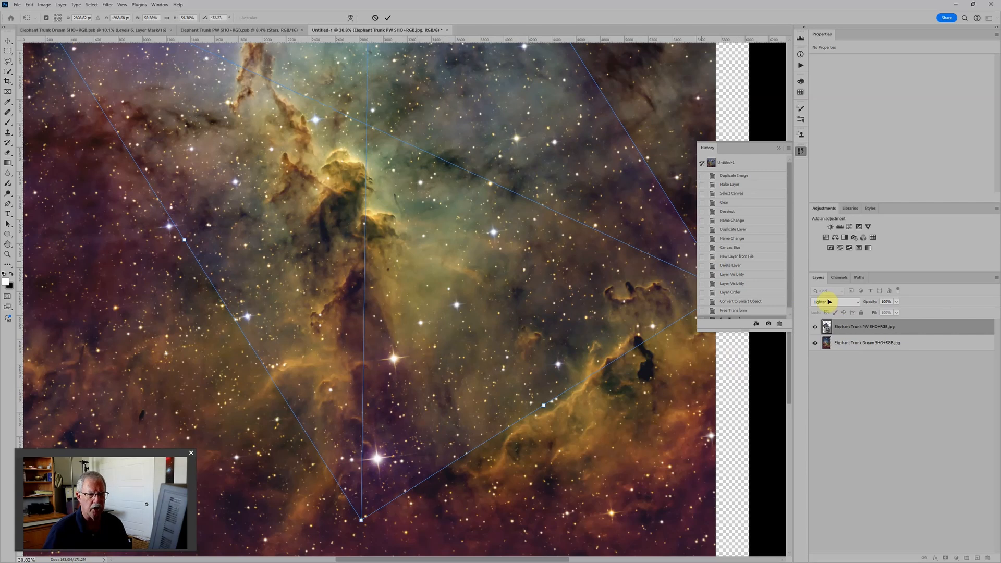
# Set the PW layer's blend mode to Difference and nudge it slightly to the right until the stars in both layers cancel out
pyautogui.click(859, 305)
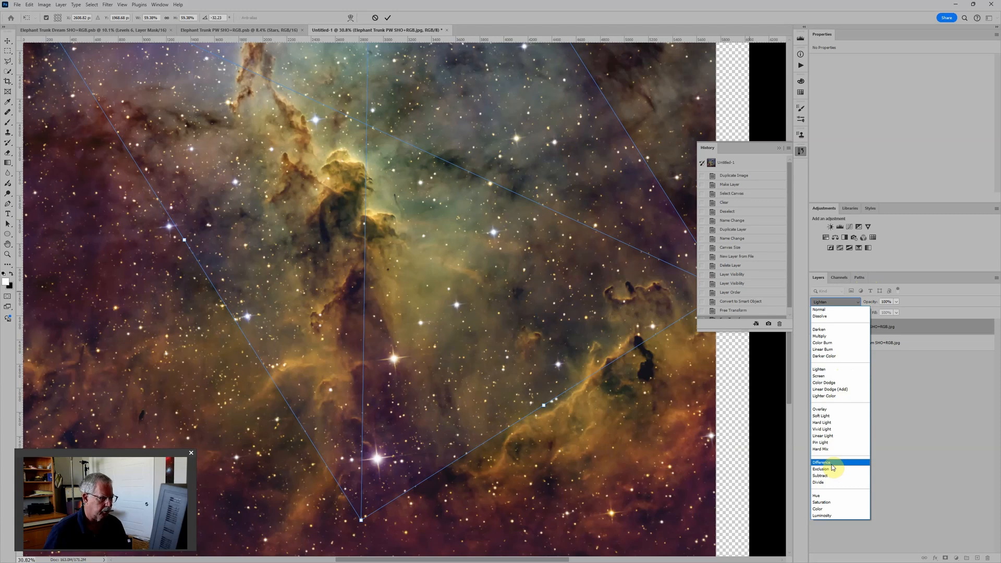
pyautogui.click(833, 464)
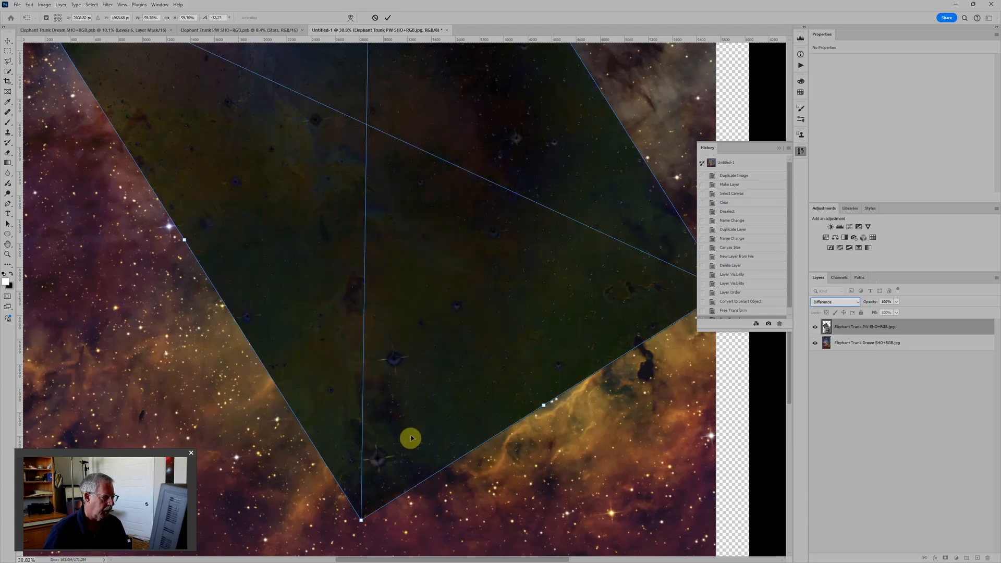
pyautogui.scroll(2, 415, 417)
pyautogui.scroll(4, 415, 417)
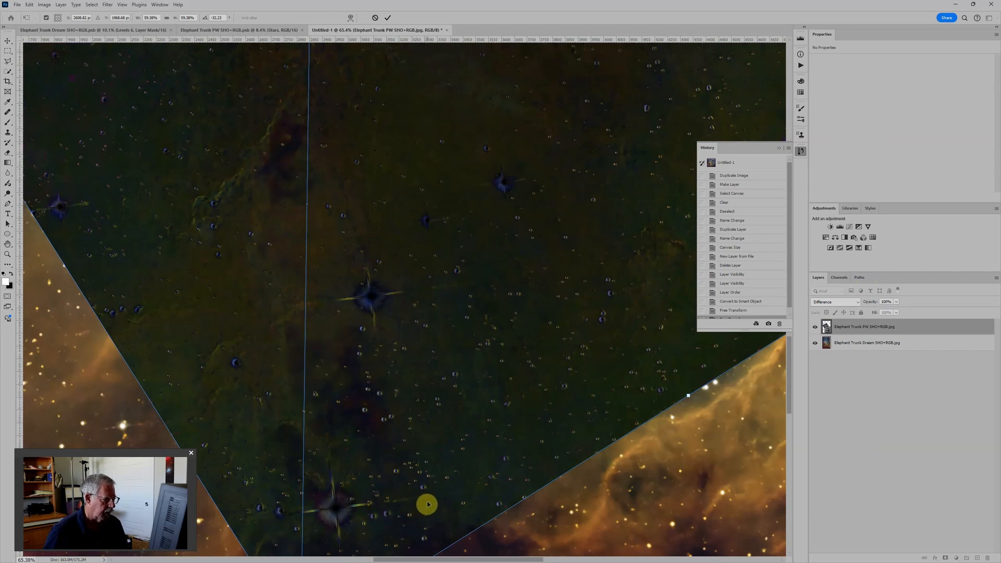
pyautogui.press('Right')
pyautogui.press('Right')
pyautogui.press('Right')
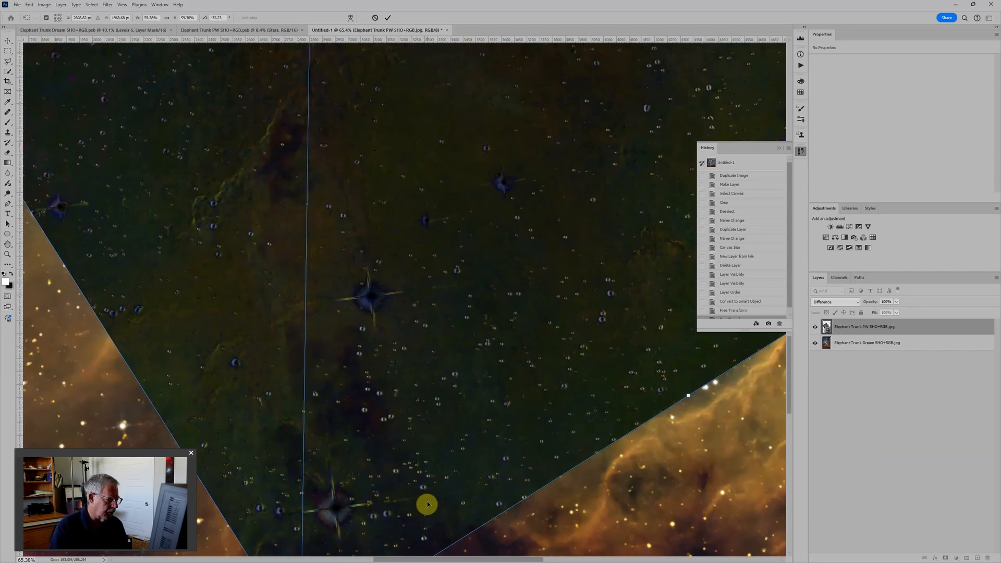
pyautogui.press('Right')
pyautogui.press('Right')
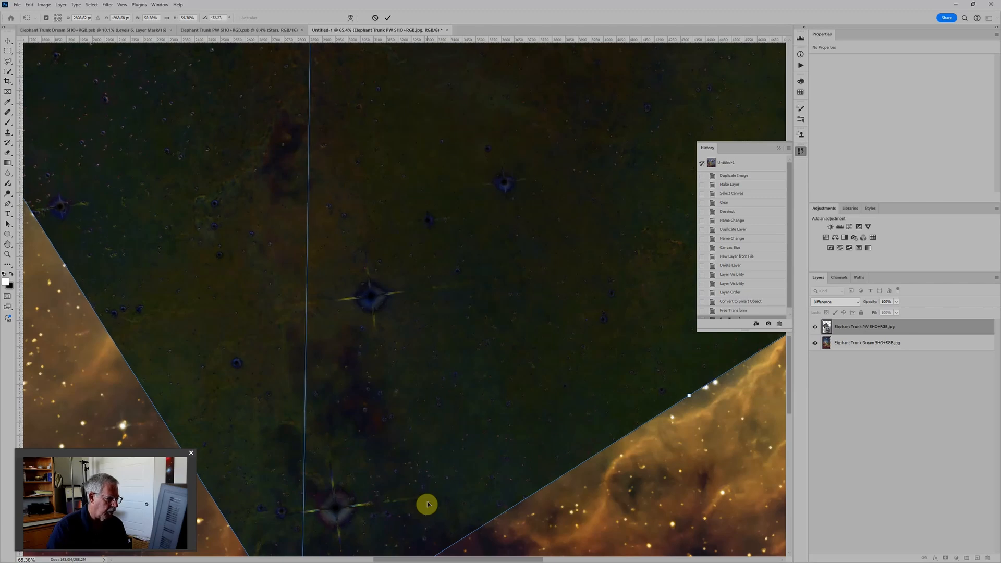
# Move the transform reference point onto the bright star near the smart object's lowest corner
pyautogui.scroll(-3, 399, 477)
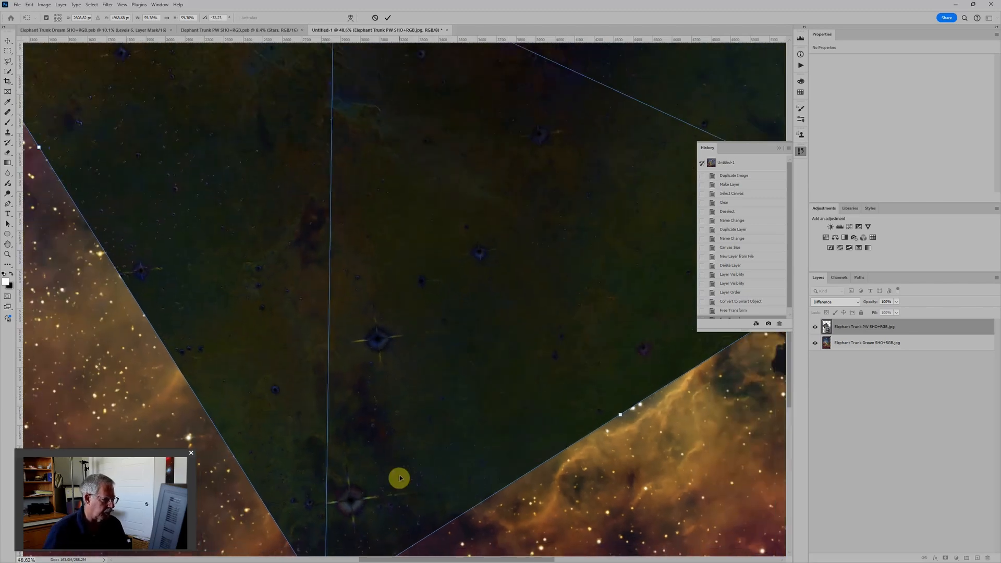
pyautogui.scroll(-3, 399, 477)
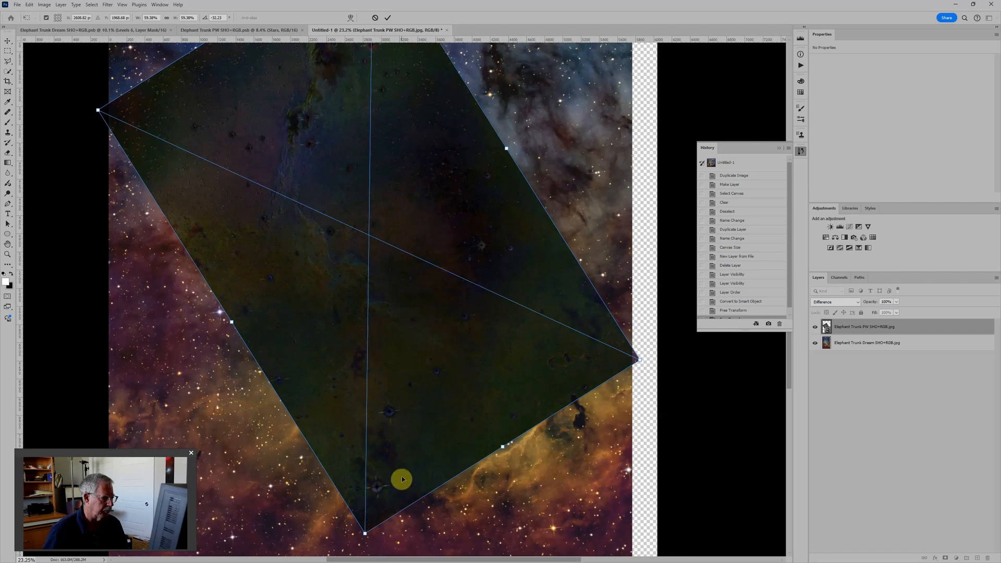
pyautogui.scroll(-2, 402, 475)
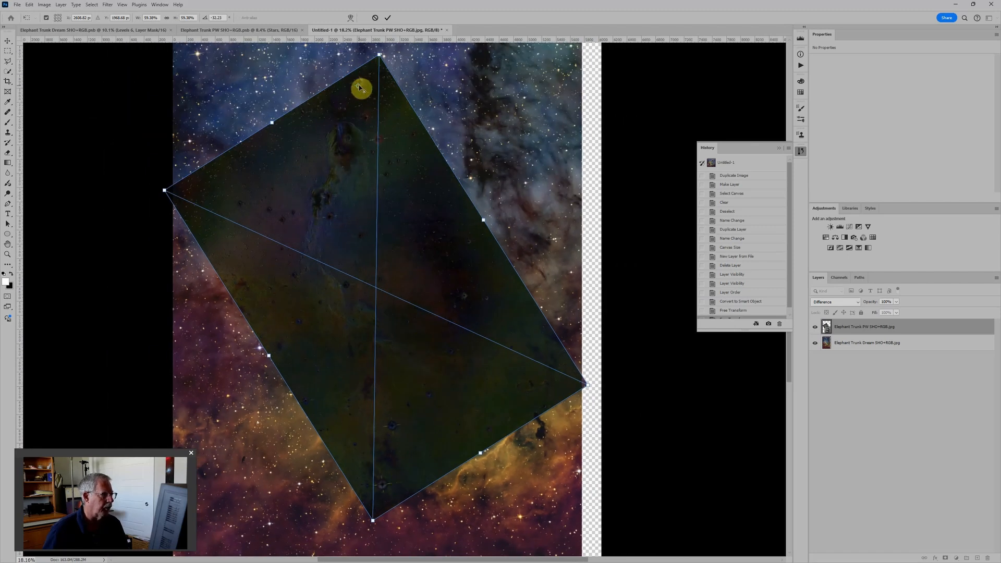
pyautogui.moveTo(360, 89); pyautogui.dragTo(415, 406)
pyautogui.moveTo(384, 489); pyautogui.dragTo(391, 488)
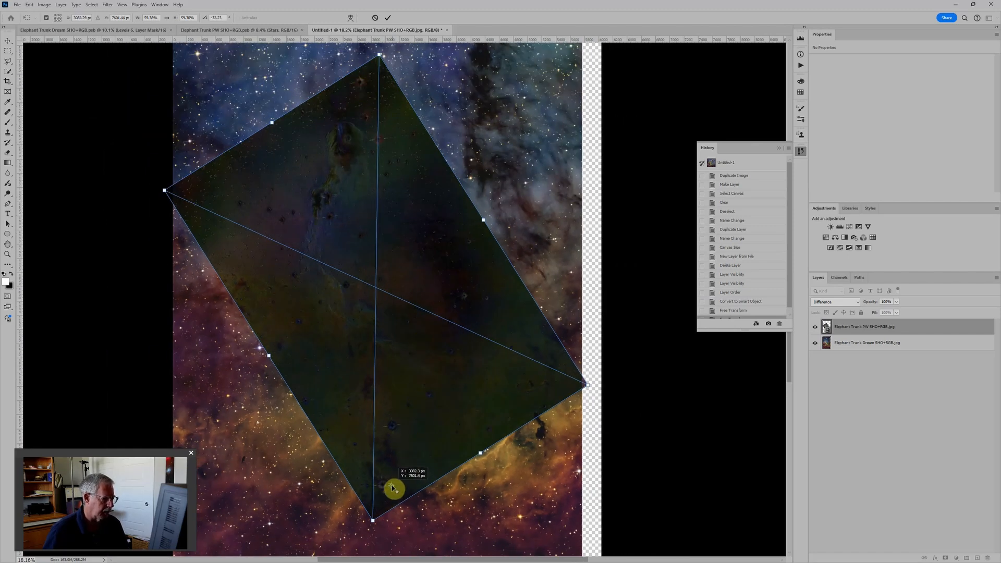
# Fine-rotate the PW smart object around that star to about -32.27° and apply the transform
pyautogui.scroll(3, 372, 90)
pyautogui.scroll(2, 364, 73)
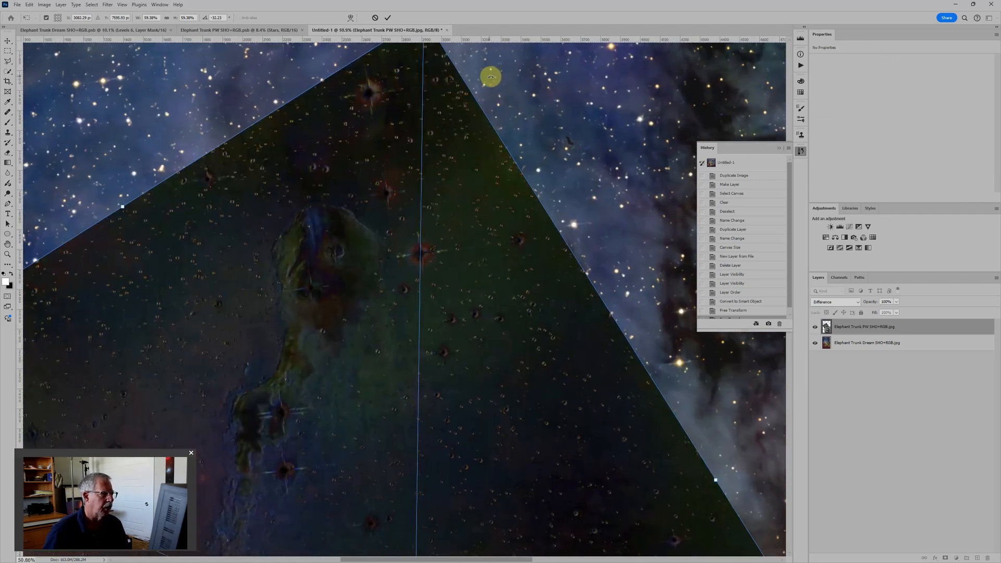
pyautogui.moveTo(484, 71); pyautogui.dragTo(484, 71)
pyautogui.scroll(-3, 487, 76)
pyautogui.scroll(-3, 537, 94)
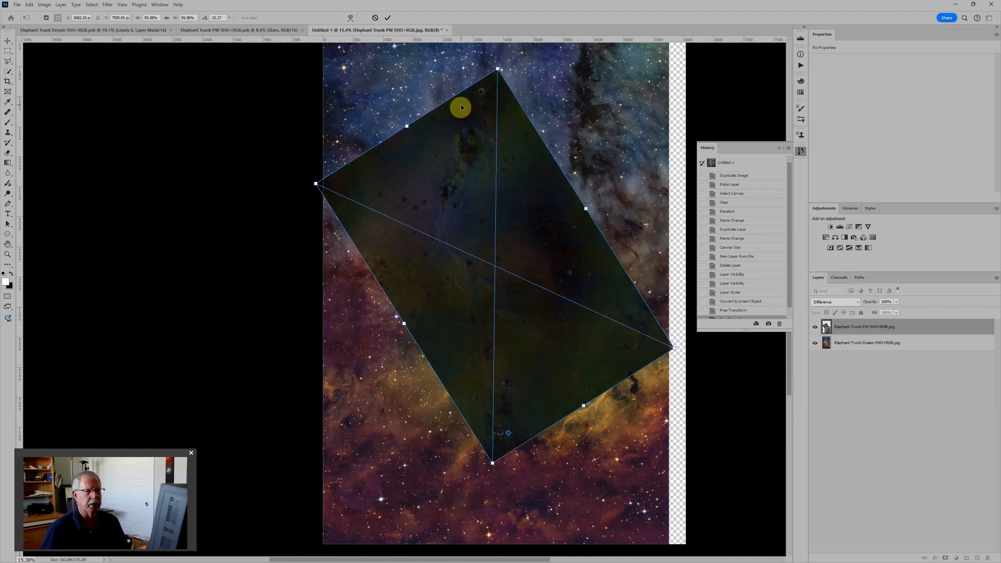
pyautogui.click(389, 19)
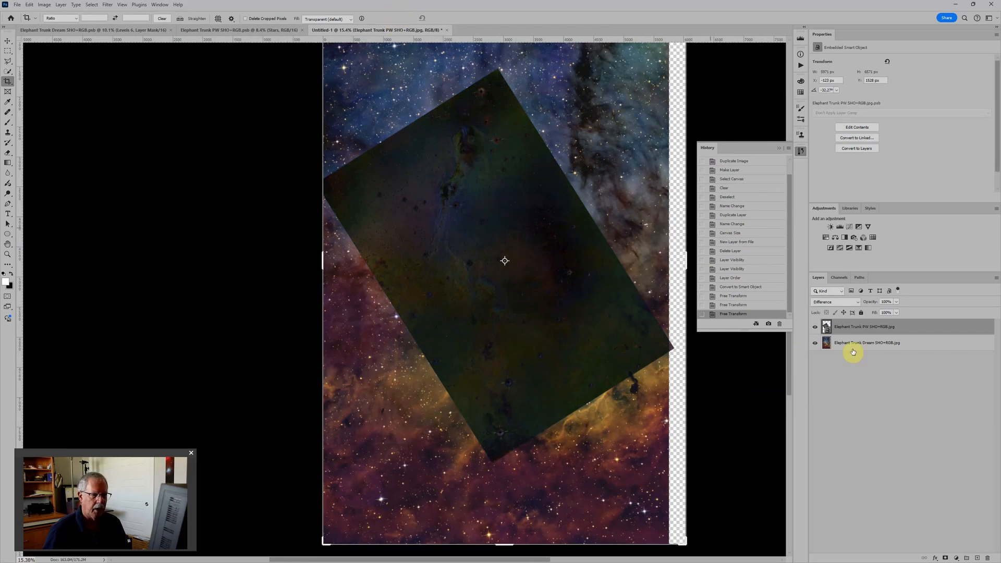
# Set the Elephant Trunk PW layer's blend mode to Normal and add a layer mask to it
pyautogui.click(841, 304)
pyautogui.click(837, 309)
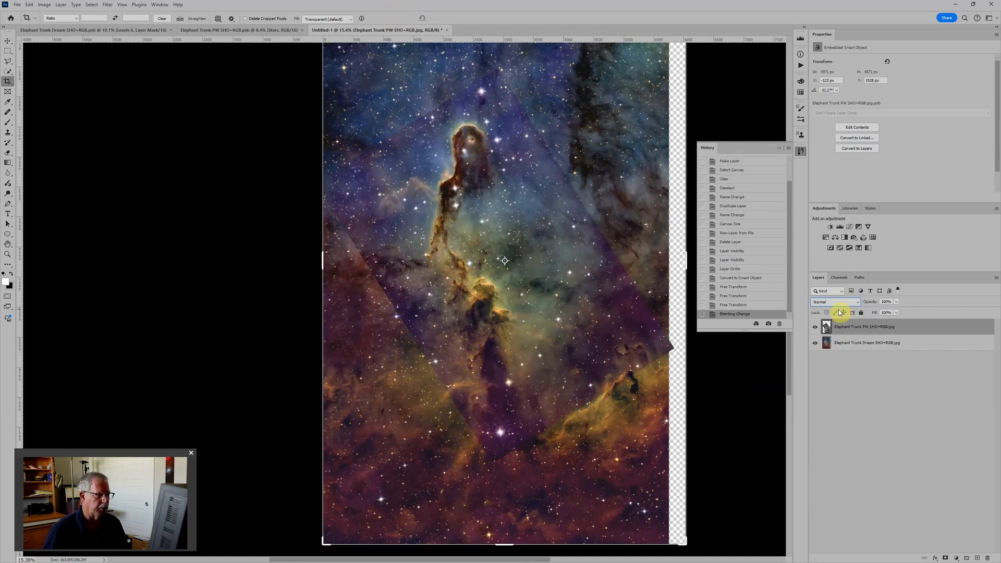
pyautogui.scroll(-2, 478, 178)
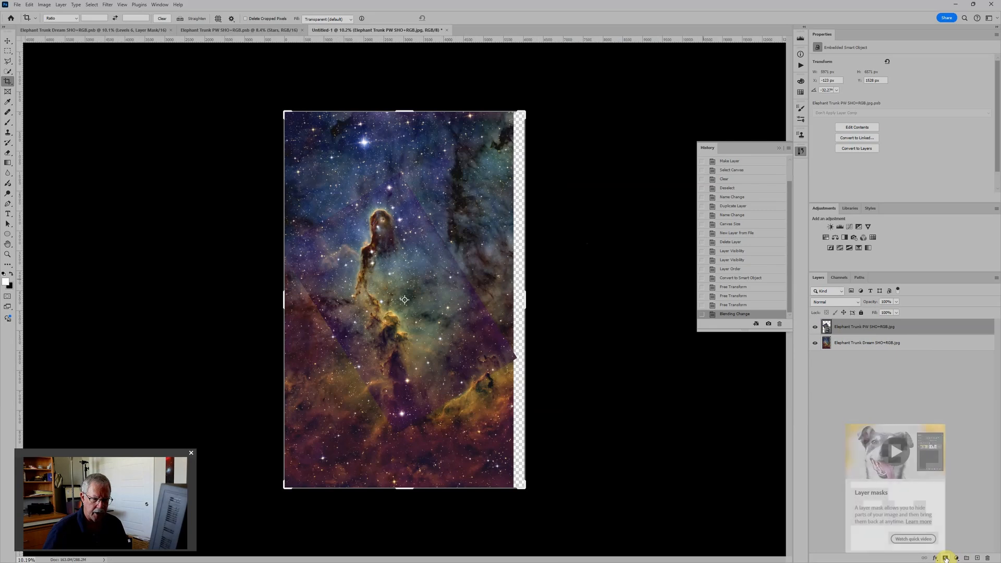
pyautogui.click(945, 558)
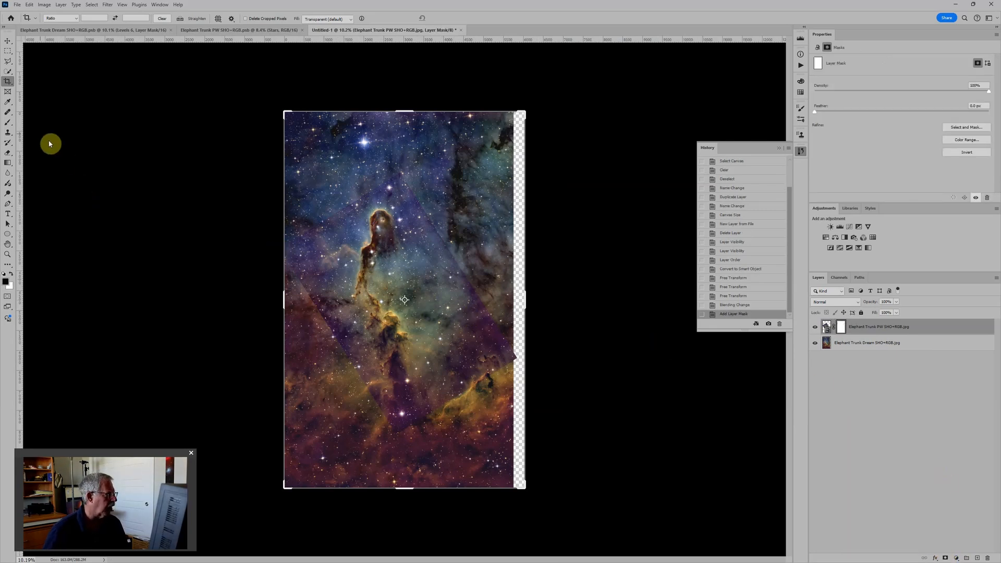
# With a soft 1000-pixel brush, paint black on the PW layer's mask along all four edges of the rotated image to blend the seams
pyautogui.click(7, 121)
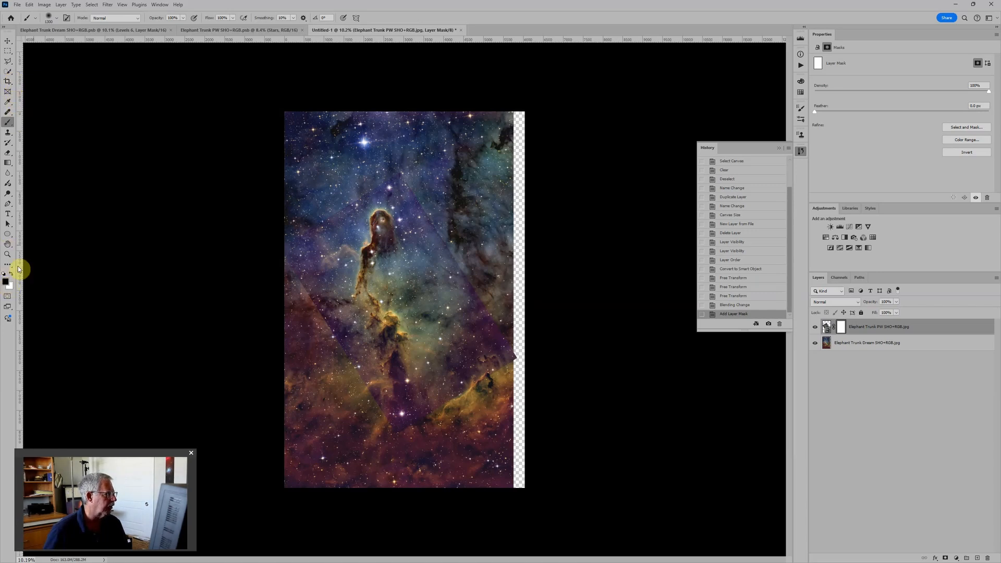
pyautogui.press('[')
pyautogui.press('[')
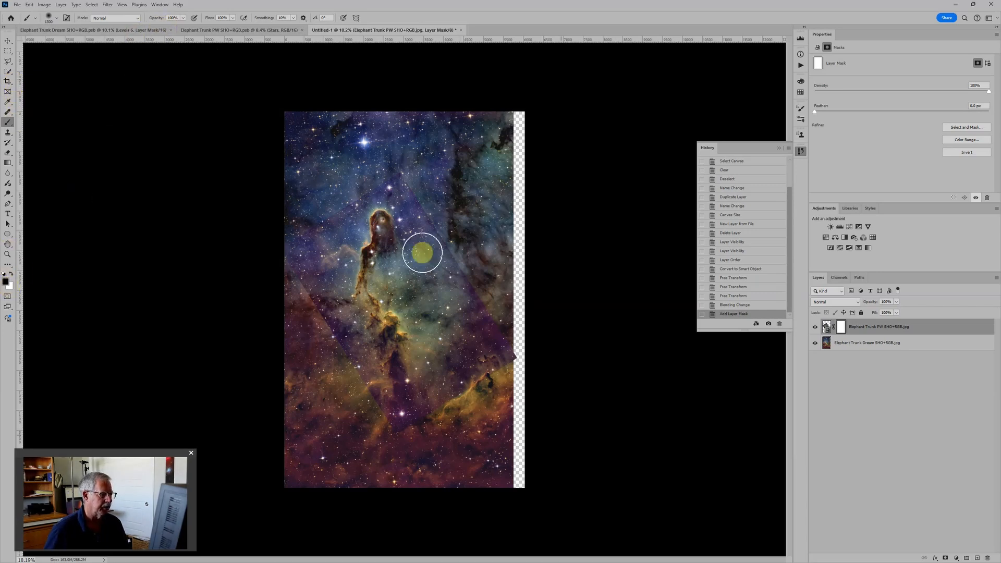
pyautogui.press('[')
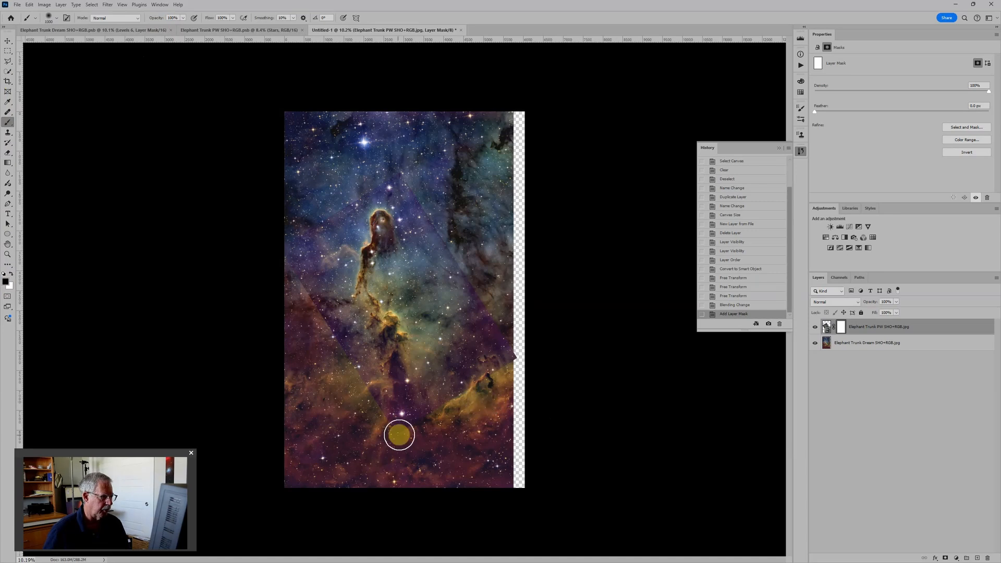
pyautogui.moveTo(493, 369)
pyautogui.mouseDown()
pyautogui.moveTo(550, 312)
pyautogui.moveTo(527, 357)
pyautogui.moveTo(396, 162)
pyautogui.moveTo(397, 172)
pyautogui.moveTo(307, 220)
pyautogui.moveTo(276, 251)
pyautogui.moveTo(399, 439)
pyautogui.mouseUp()
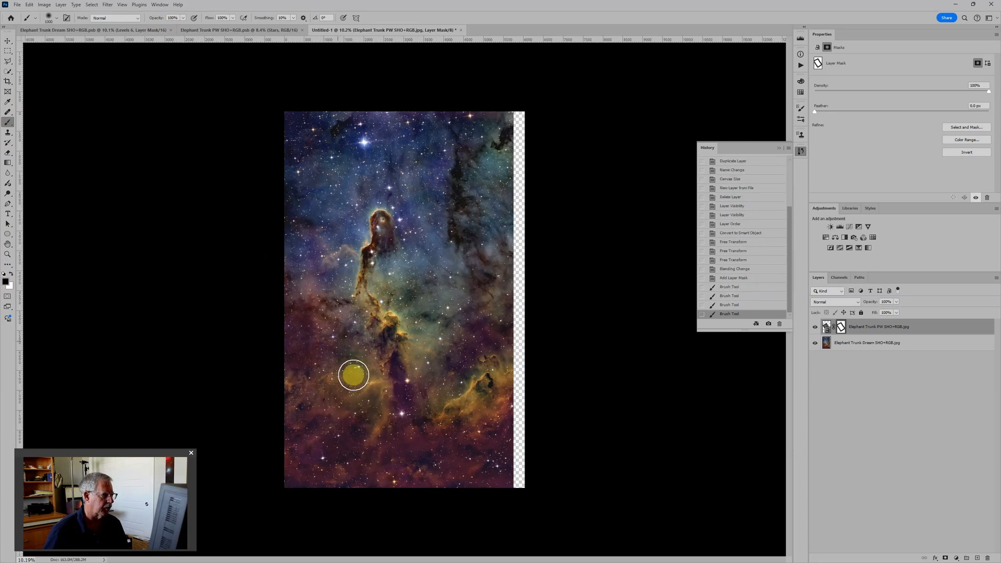
pyautogui.moveTo(329, 307)
pyautogui.mouseDown()
pyautogui.moveTo(308, 220)
pyautogui.moveTo(325, 197)
pyautogui.moveTo(316, 253)
pyautogui.moveTo(302, 265)
pyautogui.moveTo(346, 200)
pyautogui.moveTo(389, 179)
pyautogui.mouseUp()
pyautogui.moveTo(423, 213); pyautogui.dragTo(442, 255)
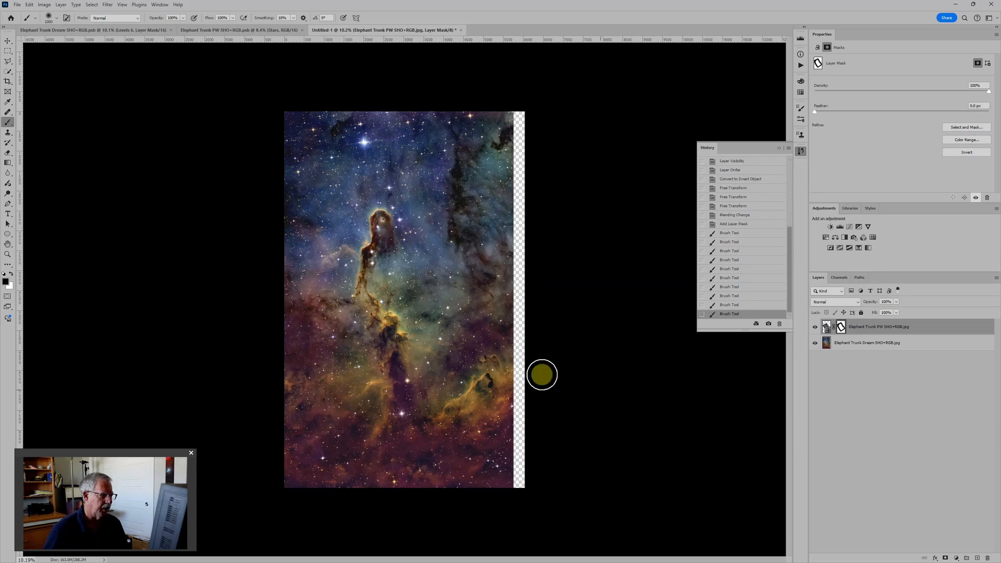
# Check the PW layer's mask on its own, then paint black over the leftover corner beside the transparent strip
pyautogui.keyDown('alt'); pyautogui.click(840, 327); pyautogui.keyUp('alt')
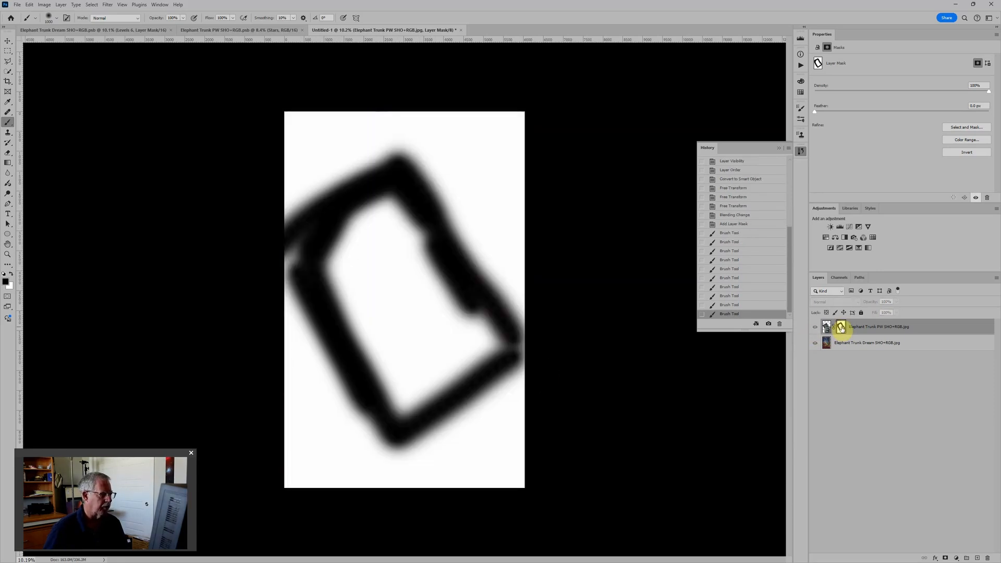
pyautogui.keyDown('alt'); pyautogui.click(841, 327); pyautogui.keyUp('alt')
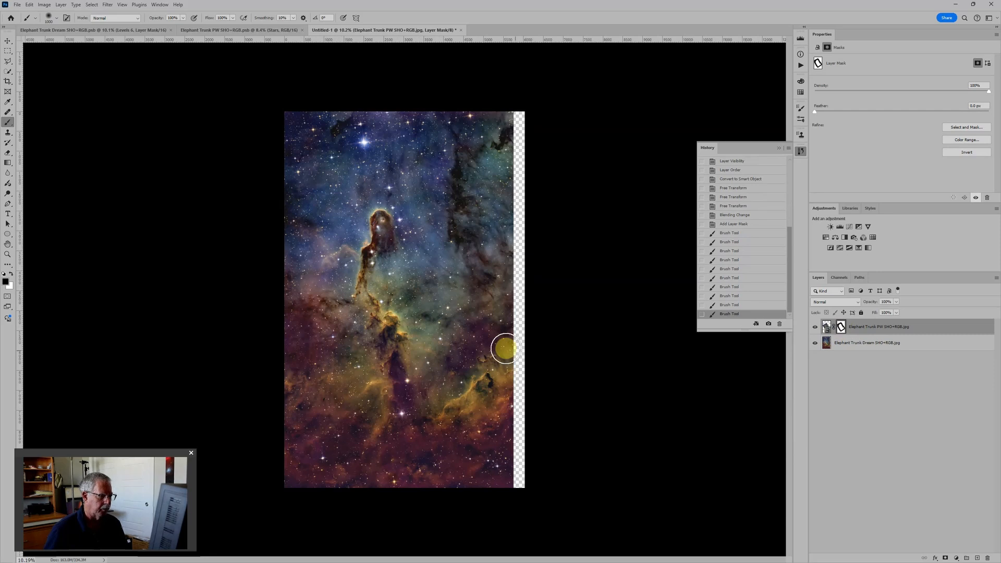
pyautogui.moveTo(514, 355); pyautogui.dragTo(514, 386)
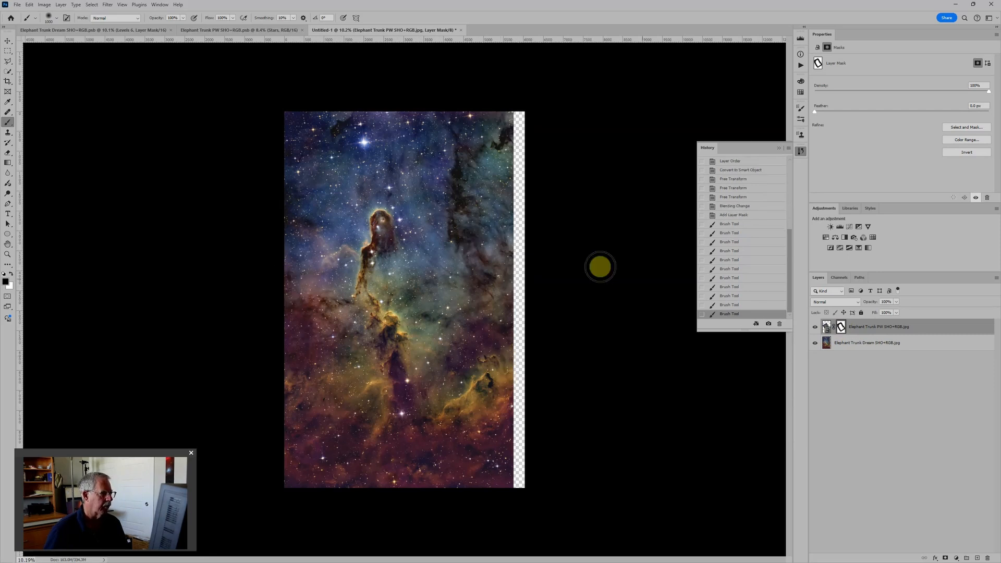
# Select the Elephant Trunk PW smart object instead of its mask and lower the layer's opacity to 50%
pyautogui.scroll(2, 407, 271)
pyautogui.scroll(2, 375, 208)
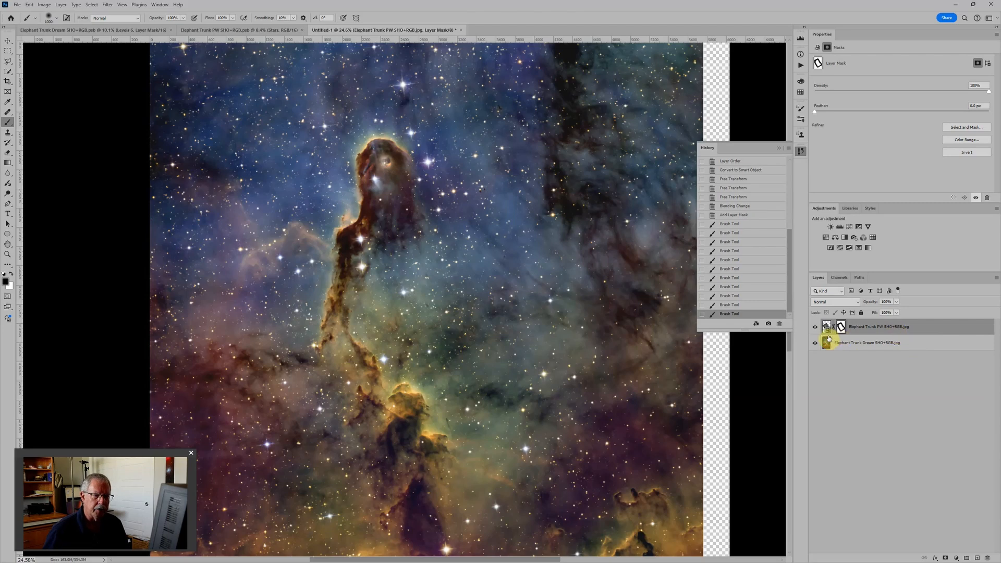
pyautogui.click(933, 332)
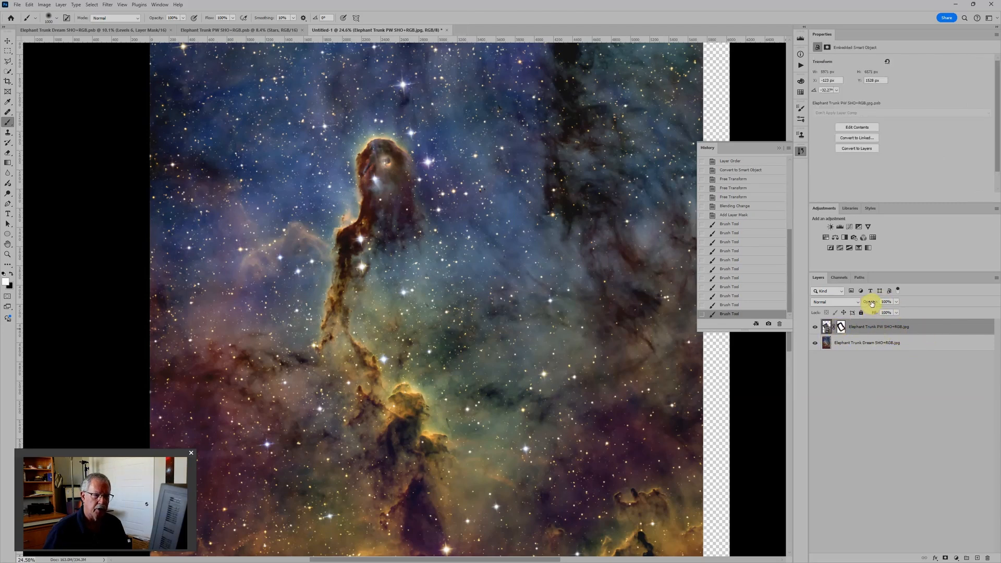
pyautogui.moveTo(870, 304); pyautogui.dragTo(871, 304)
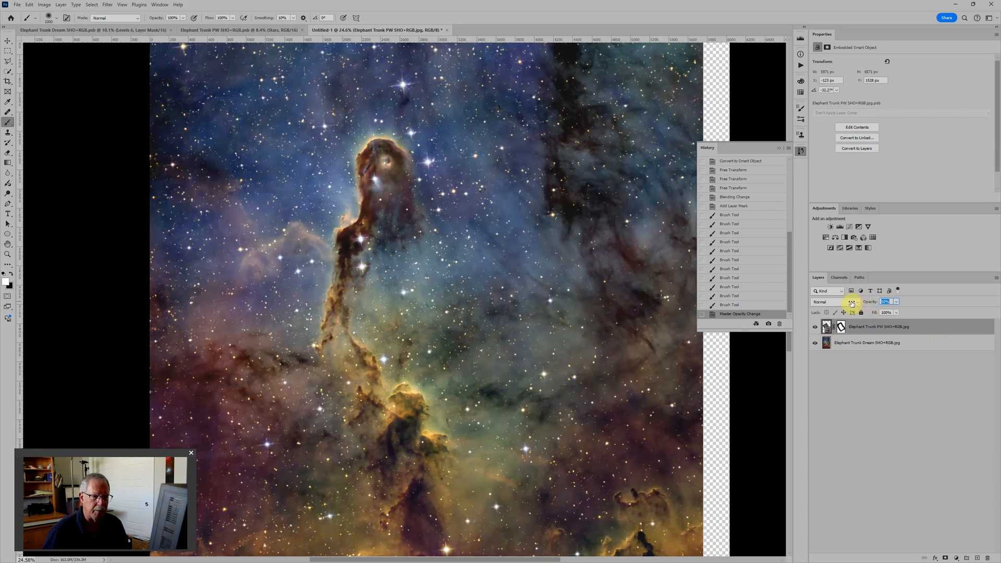
pyautogui.moveTo(851, 303); pyautogui.dragTo(851, 303)
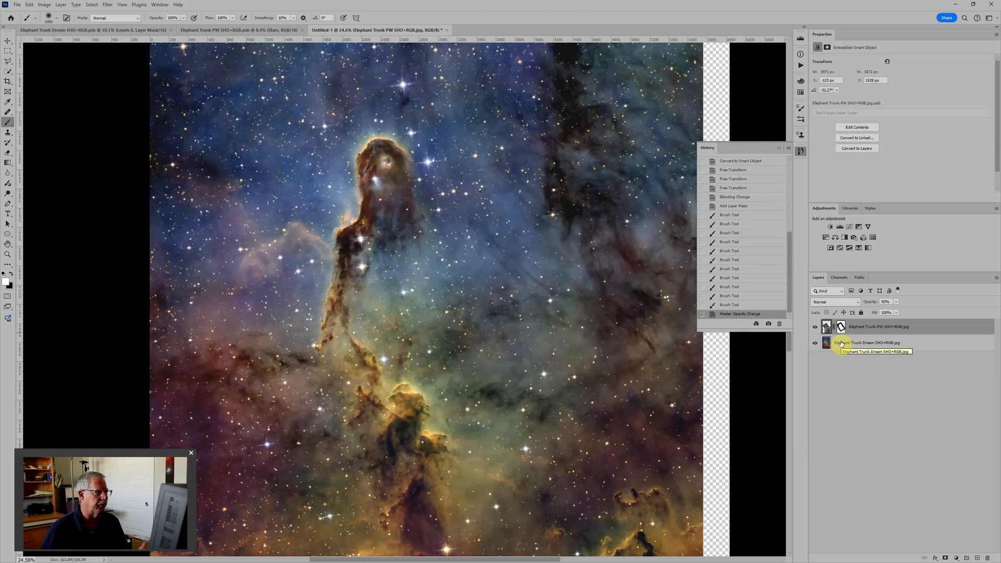
# Compare the image with the PW layer hidden and shown to judge how well it blends
pyautogui.scroll(-8, 554, 297)
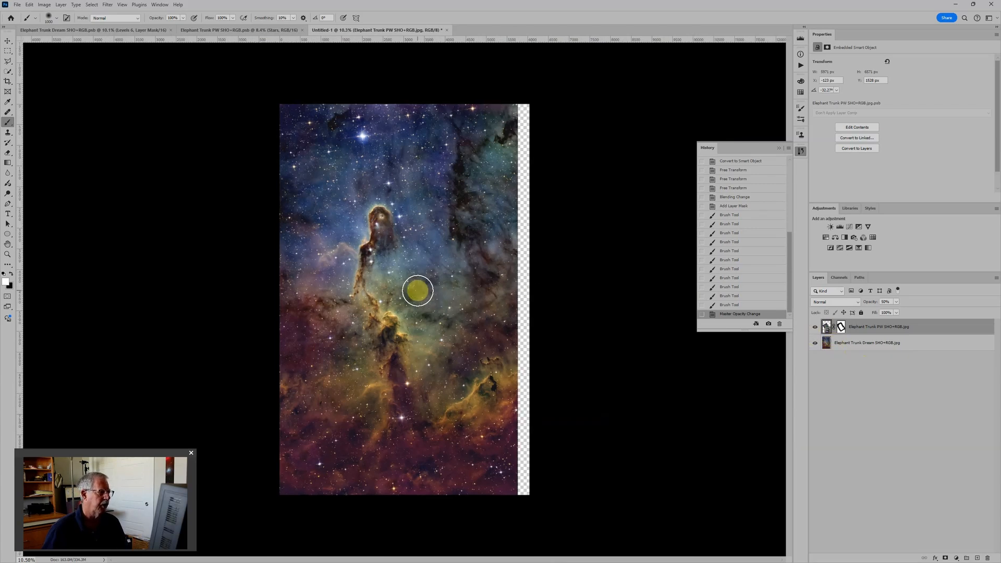
pyautogui.scroll(4, 418, 288)
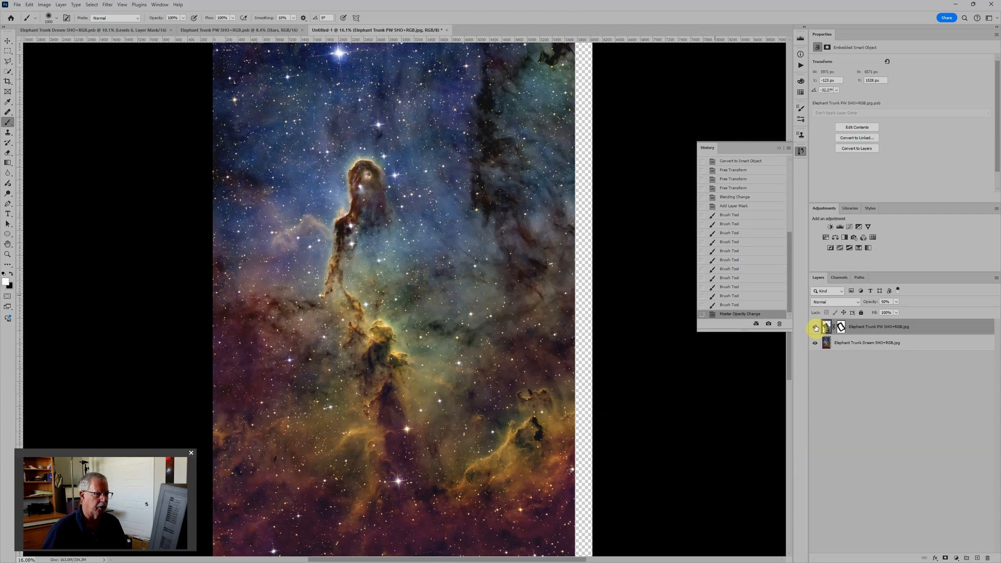
pyautogui.click(816, 327)
pyautogui.click(815, 328)
pyautogui.click(816, 327)
pyautogui.click(816, 327)
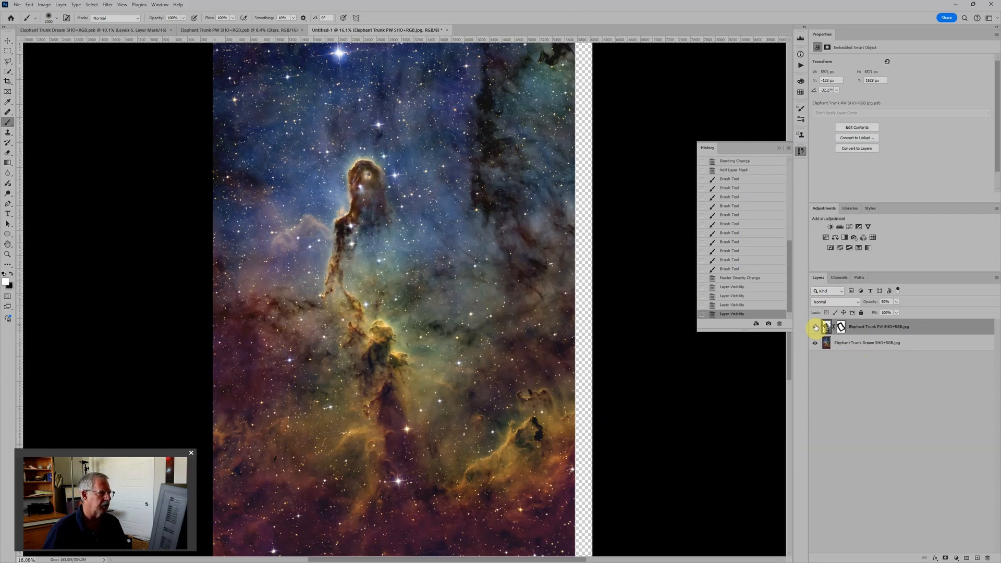
pyautogui.click(815, 327)
pyautogui.click(816, 327)
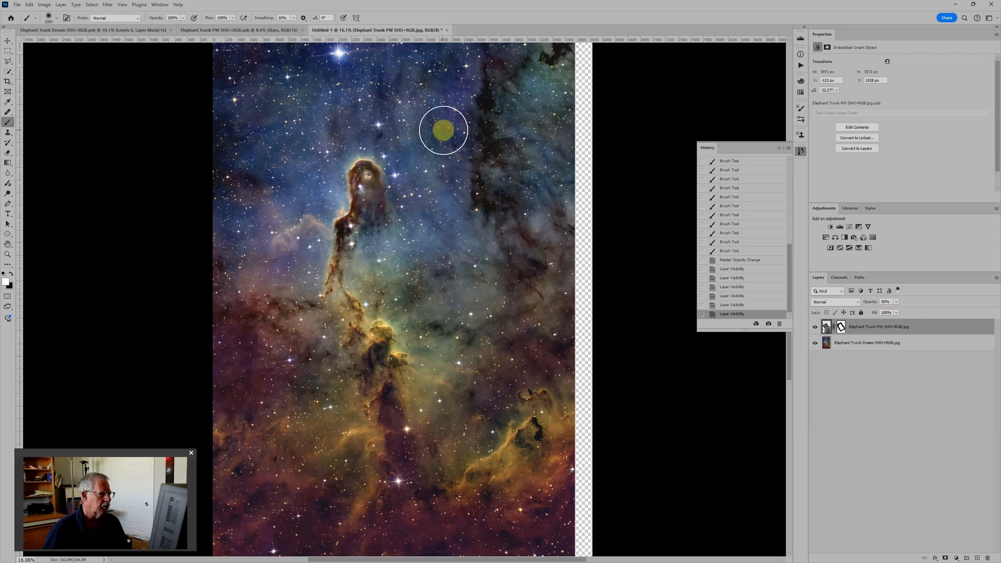
pyautogui.scroll(-1, 466, 216)
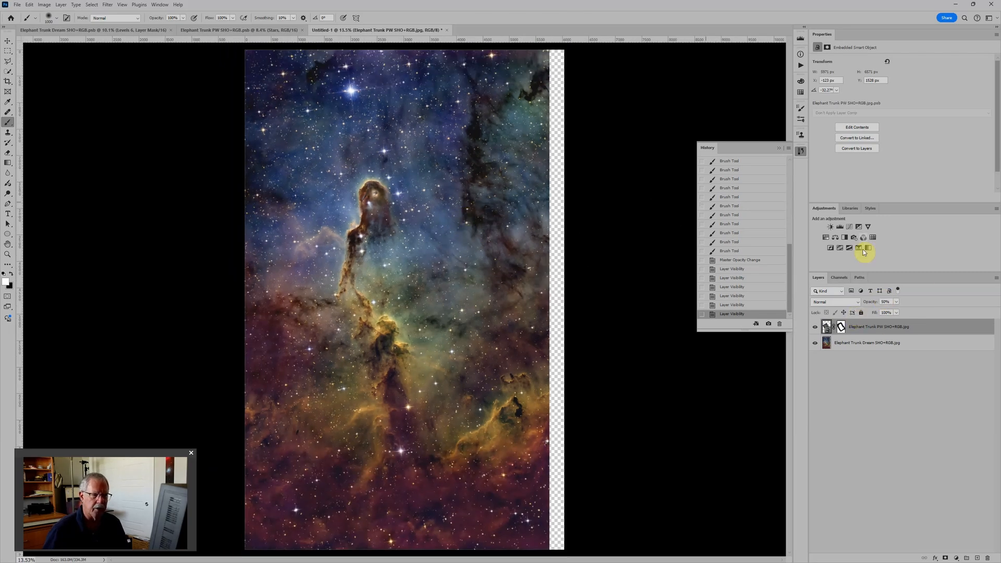
# Add a Levels adjustment layer above the PW layer, try brighter midtones, and reset the levels to default
pyautogui.click(839, 228)
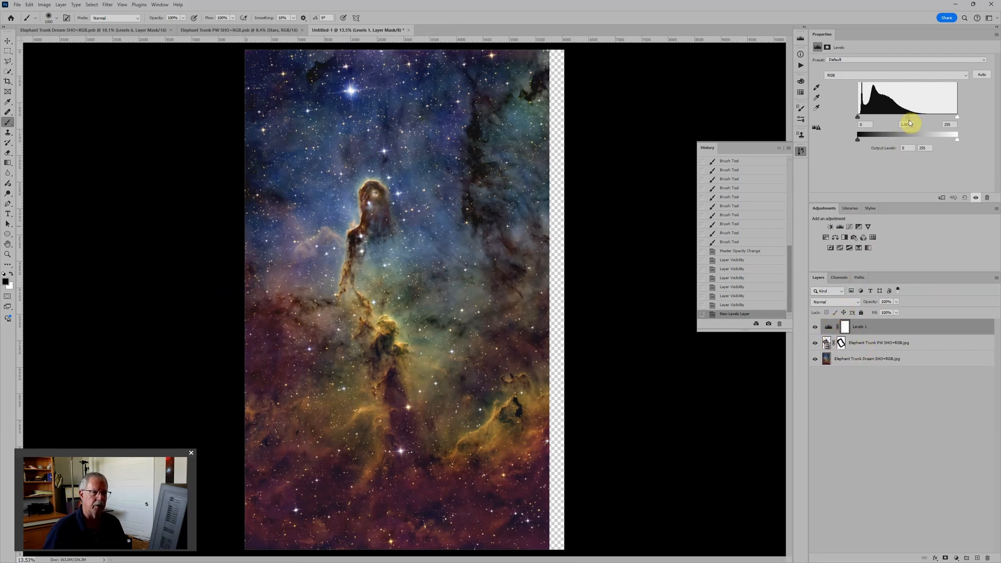
pyautogui.moveTo(910, 120); pyautogui.dragTo(895, 121)
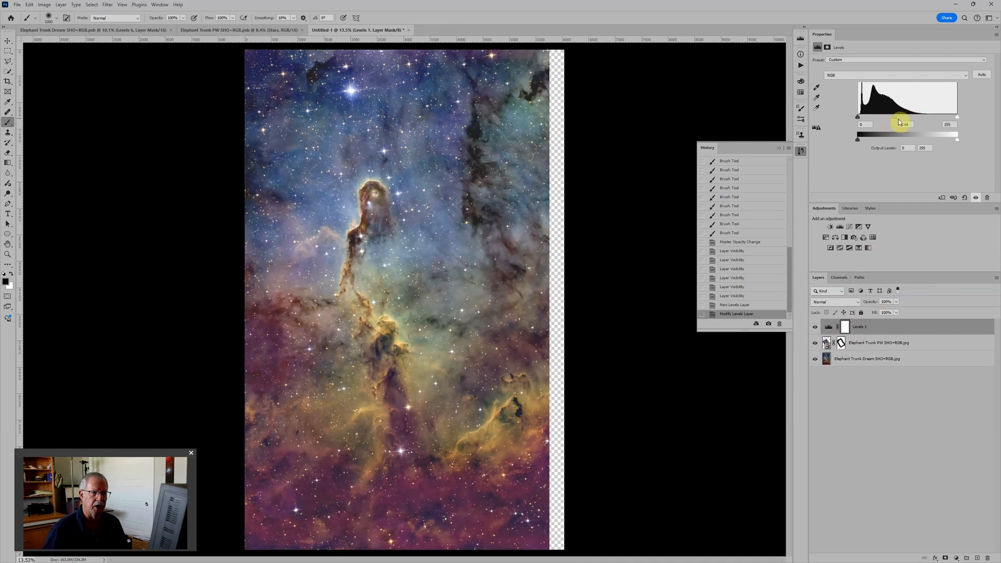
pyautogui.click(964, 198)
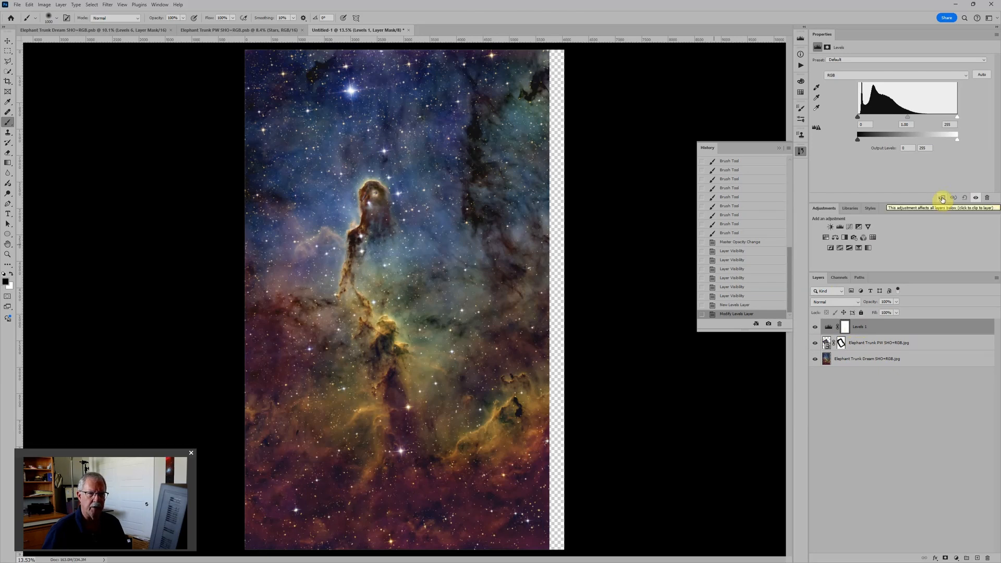
# Clip the Levels adjustment to the PW layer and brighten its midtones to 1.27
pyautogui.click(942, 198)
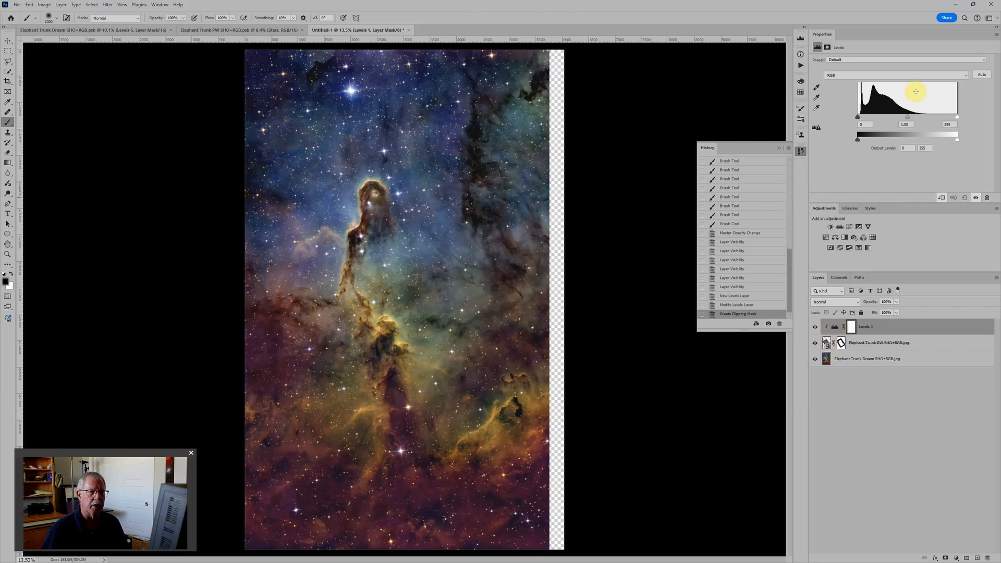
pyautogui.moveTo(911, 118); pyautogui.dragTo(898, 120)
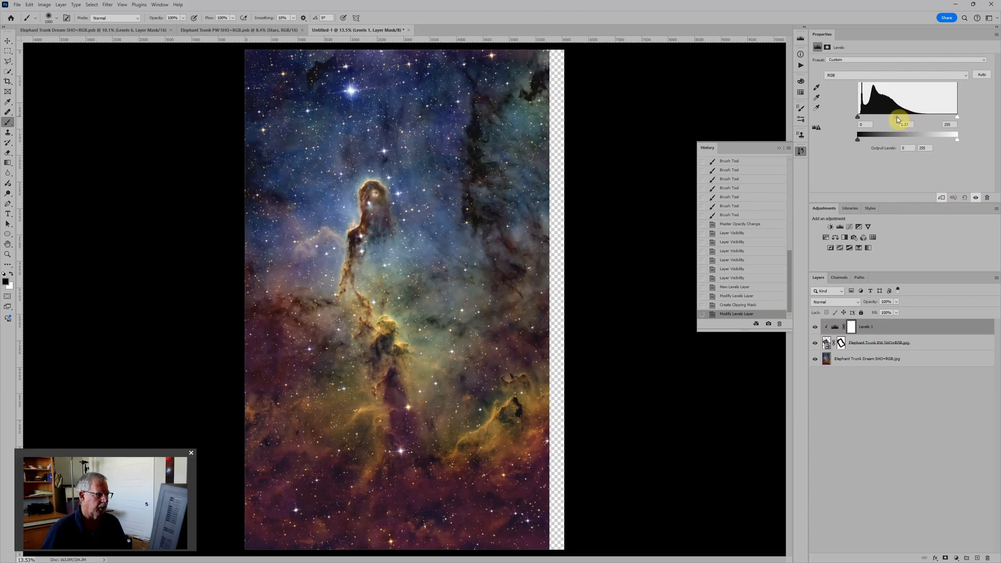
# Compare the image with and without the PW layer and its clipped Levels adjustment, including close up
pyautogui.click(814, 343)
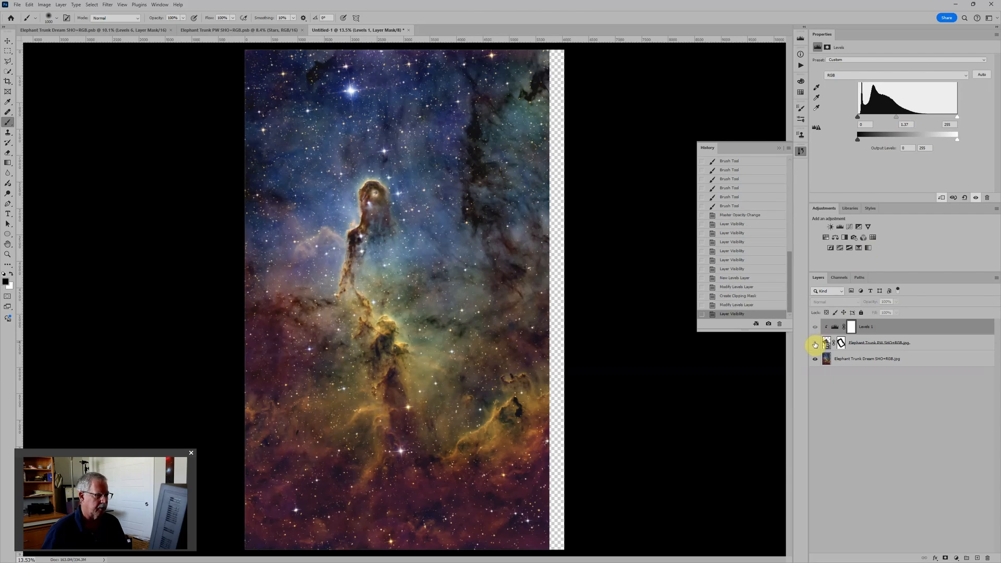
pyautogui.click(814, 344)
pyautogui.click(815, 344)
pyautogui.click(814, 343)
pyautogui.scroll(2, 548, 383)
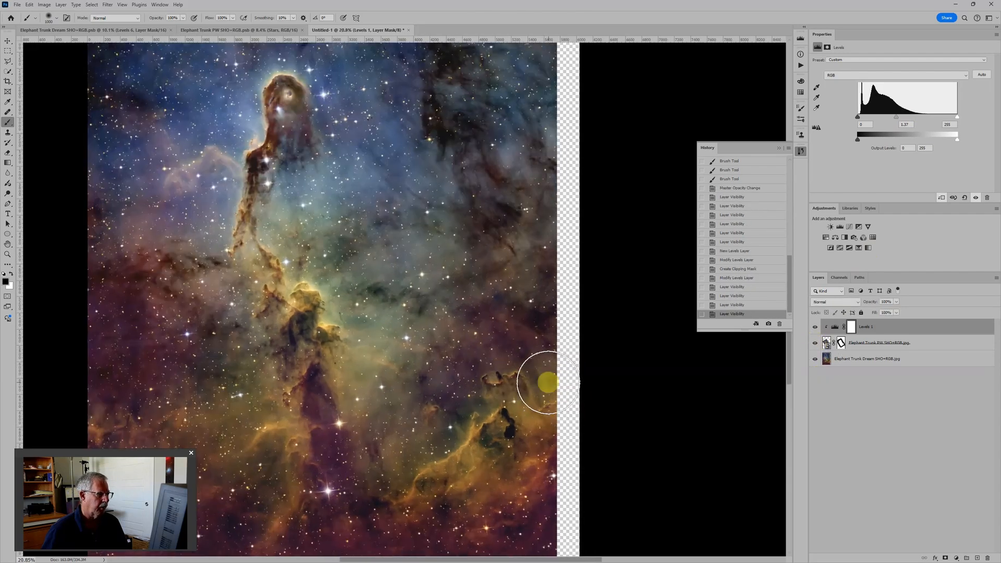
# Crop the canvas to remove the transparent strip along the image's right edge
pyautogui.scroll(-3, 408, 286)
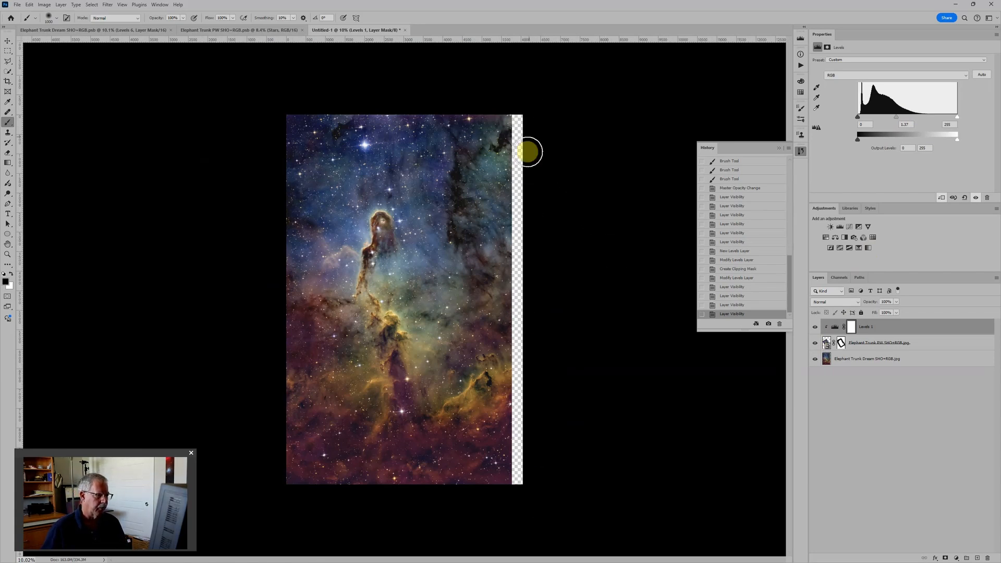
pyautogui.press('c')
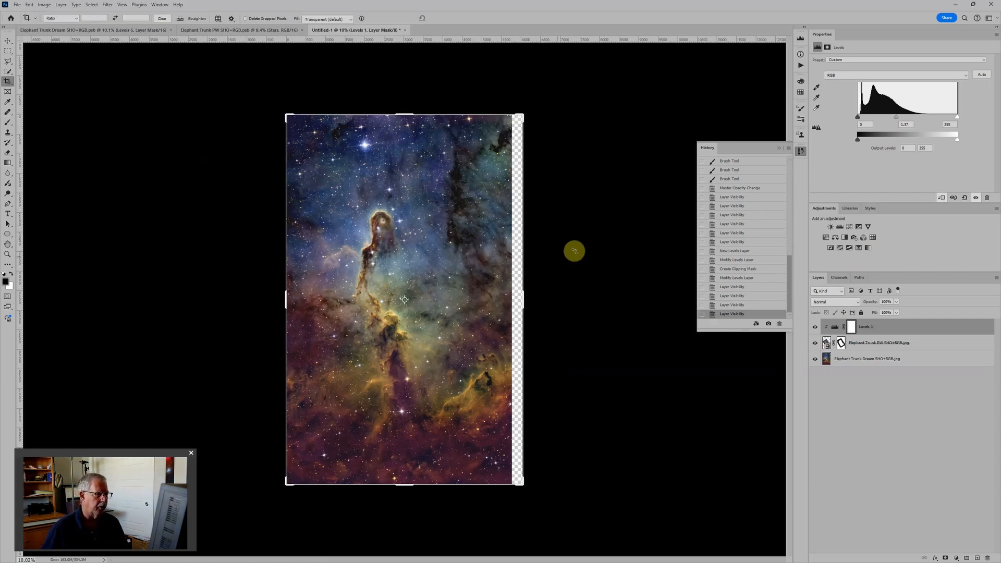
pyautogui.moveTo(520, 297); pyautogui.dragTo(519, 297)
pyautogui.click(451, 19)
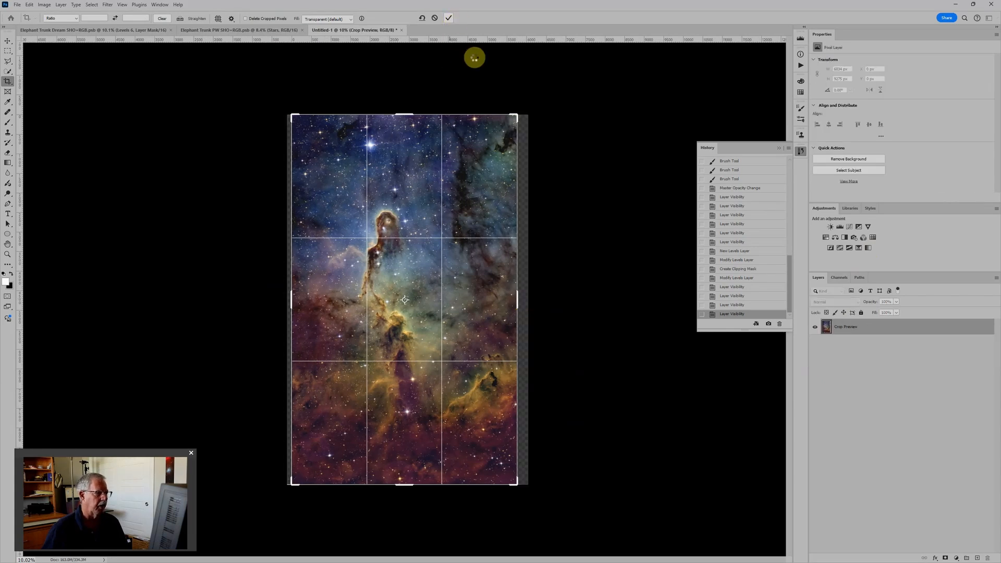
# Inspect the cropped composite both in full and close up around the elephant's trunk
pyautogui.hotkey('ctrl', '0')
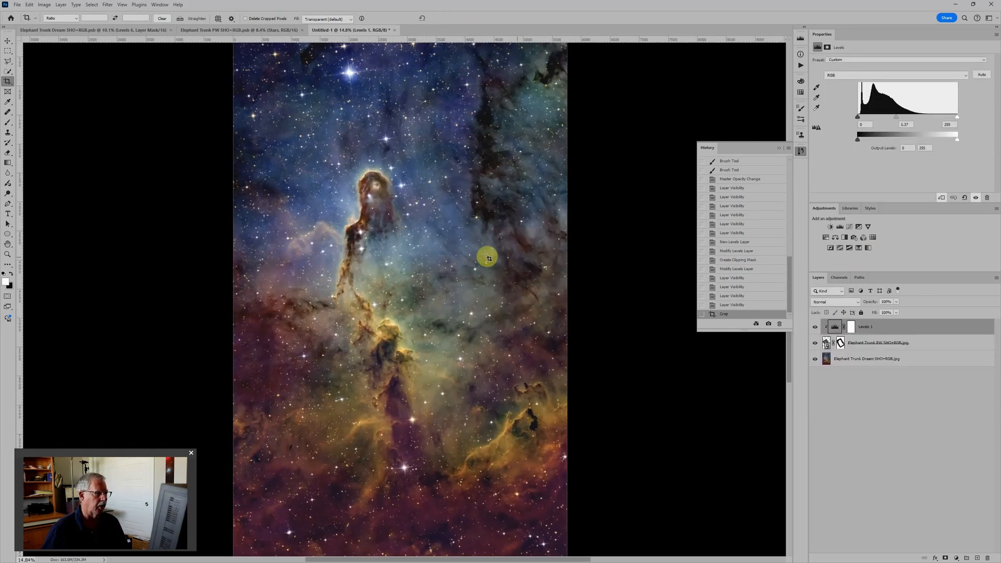
pyautogui.scroll(-3, 547, 285)
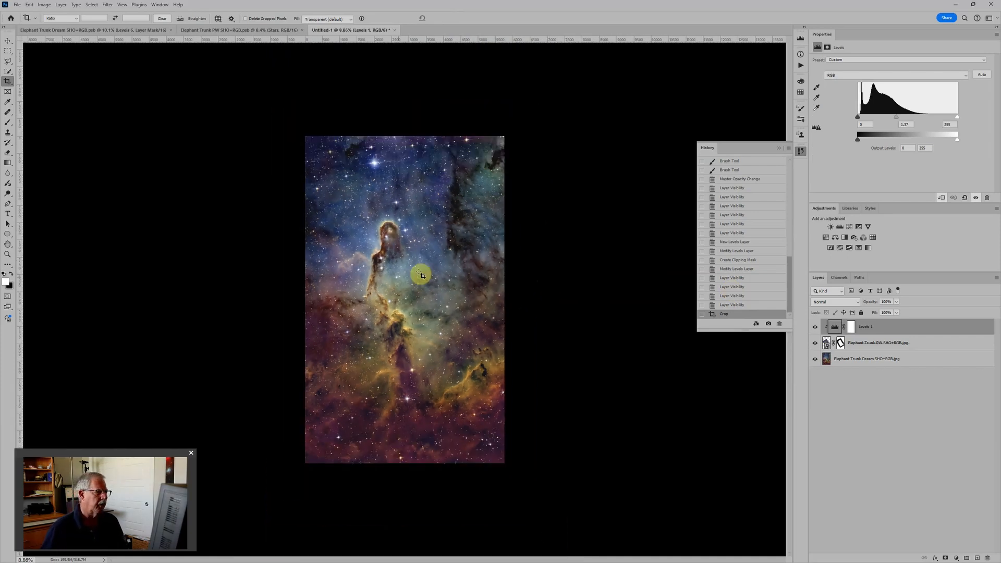
pyautogui.scroll(5, 415, 272)
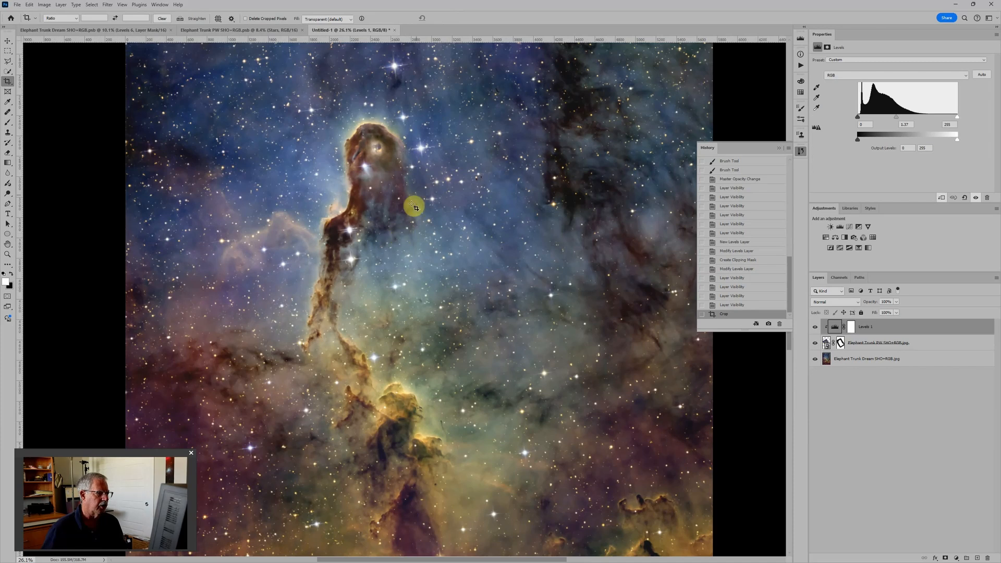
pyautogui.scroll(-3, 431, 244)
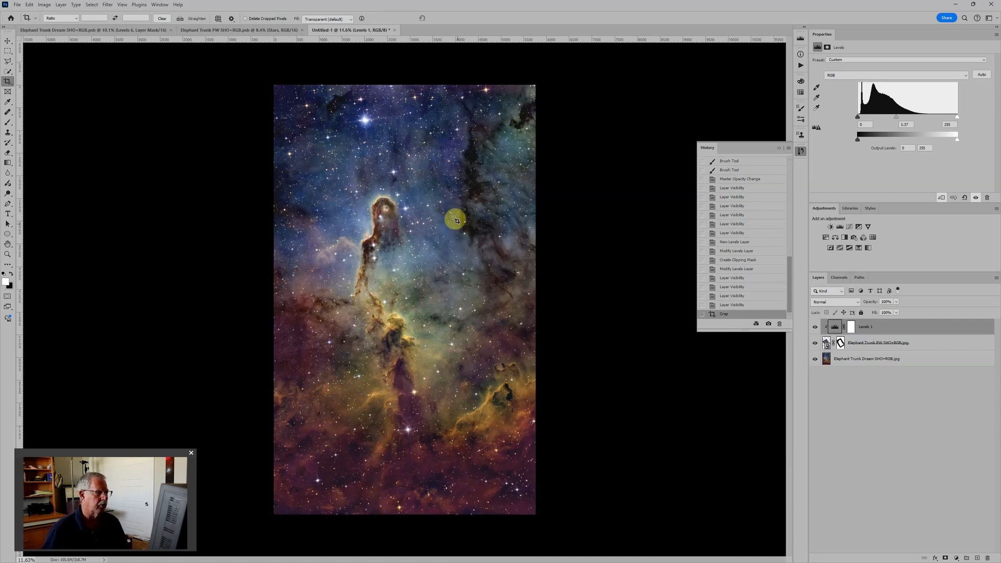
pyautogui.scroll(-1, 444, 239)
pyautogui.scroll(-3, 444, 238)
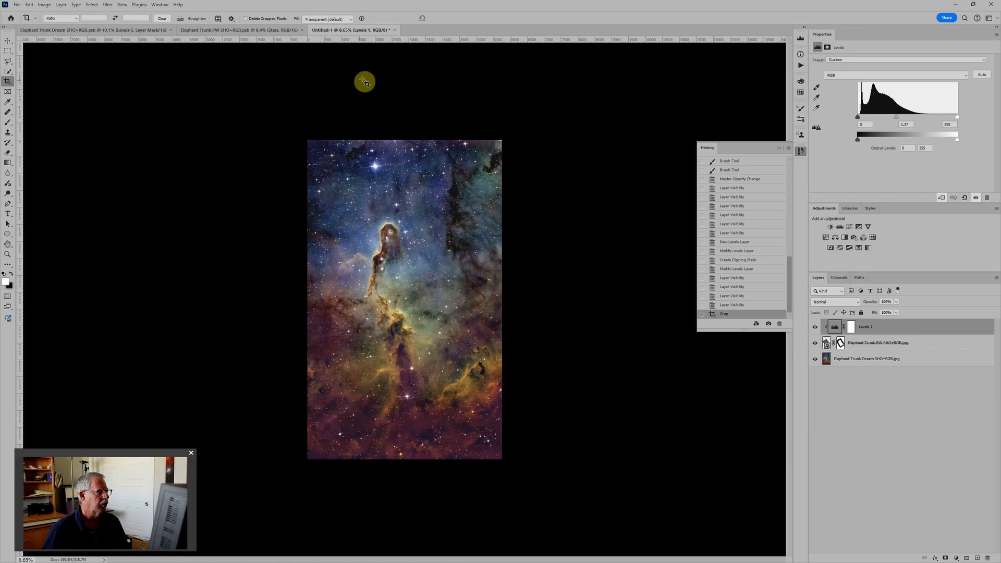
# View the Elephant Trunk PW source document, and select the RGB group in the Elephant Trunk Dream document
pyautogui.click(237, 31)
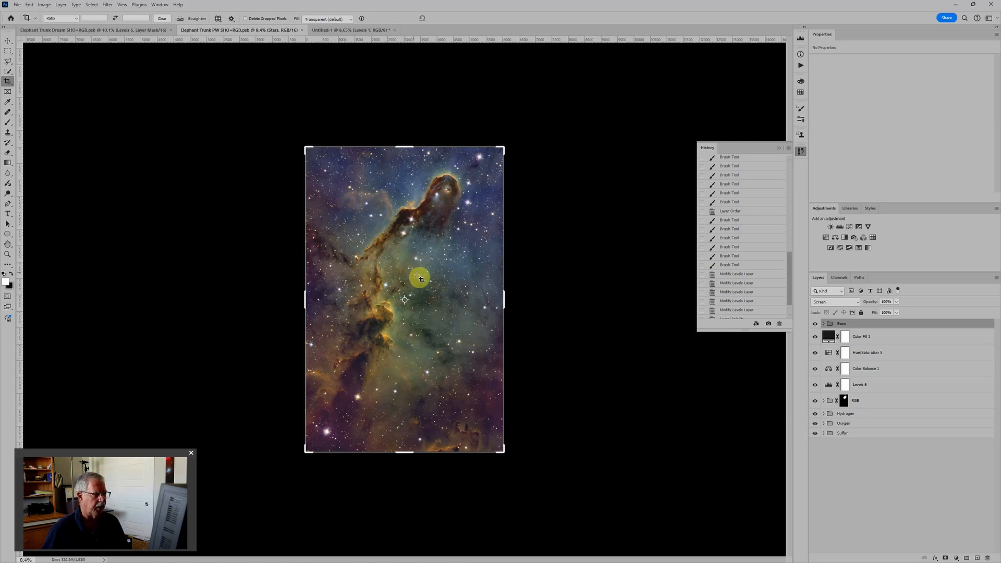
pyautogui.click(129, 30)
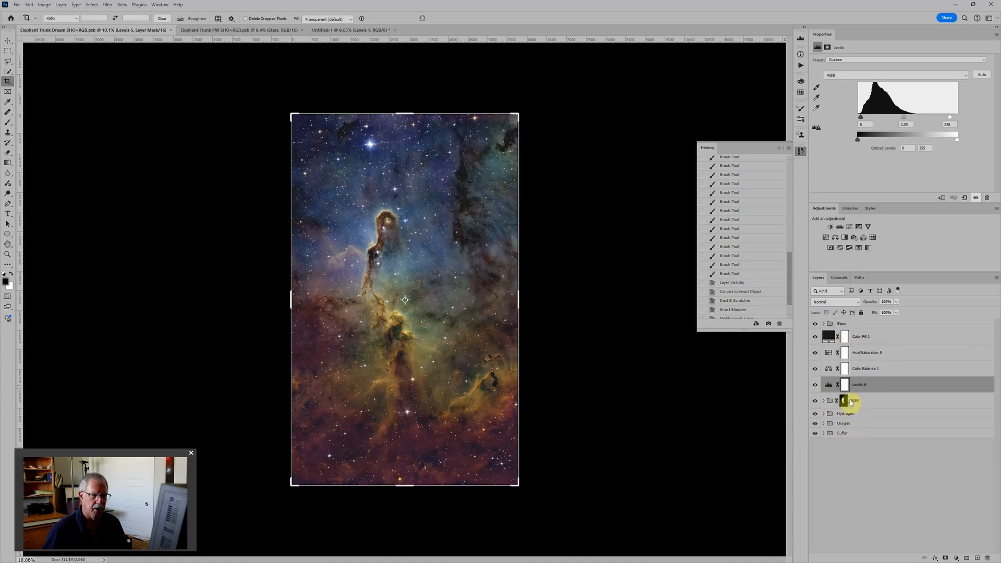
pyautogui.click(884, 403)
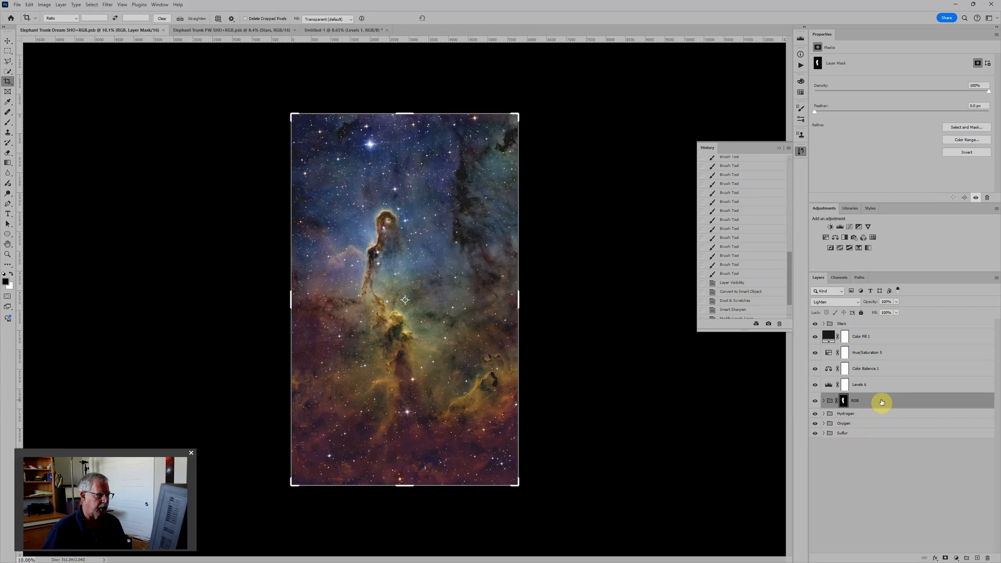
# Compare the elephant's trunk close up with and without the RGB group
pyautogui.scroll(2, 421, 260)
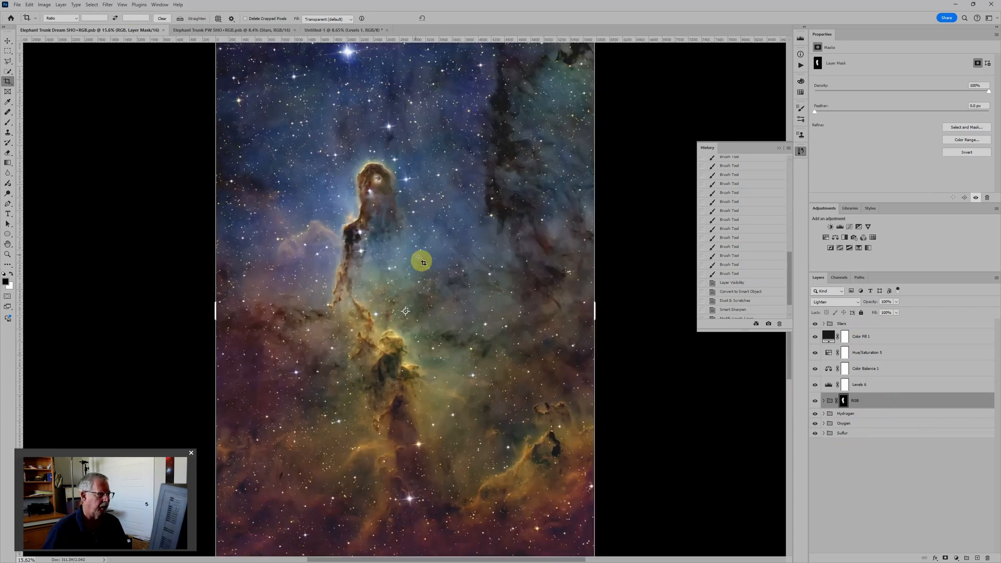
pyautogui.scroll(3, 421, 261)
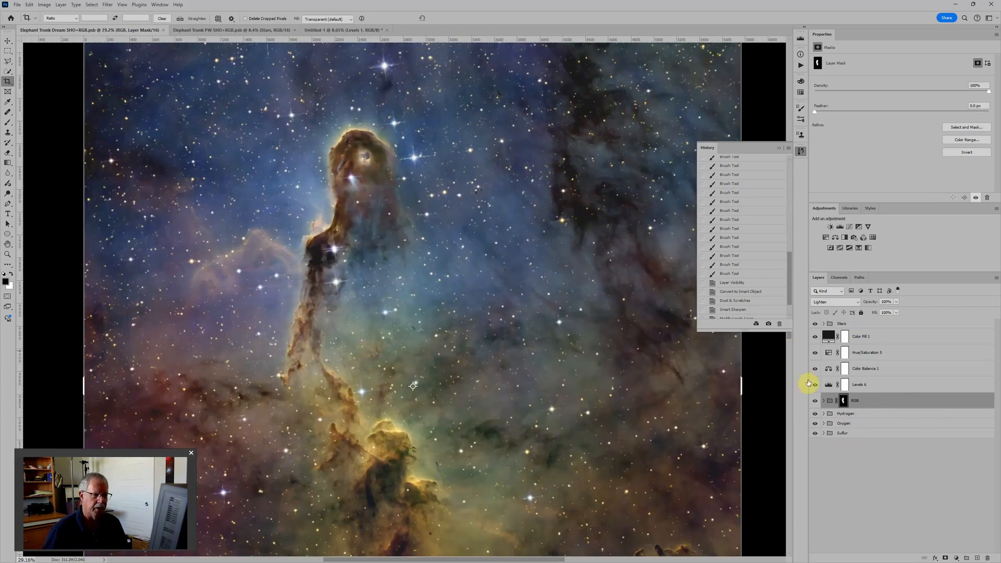
pyautogui.click(816, 401)
pyautogui.click(815, 401)
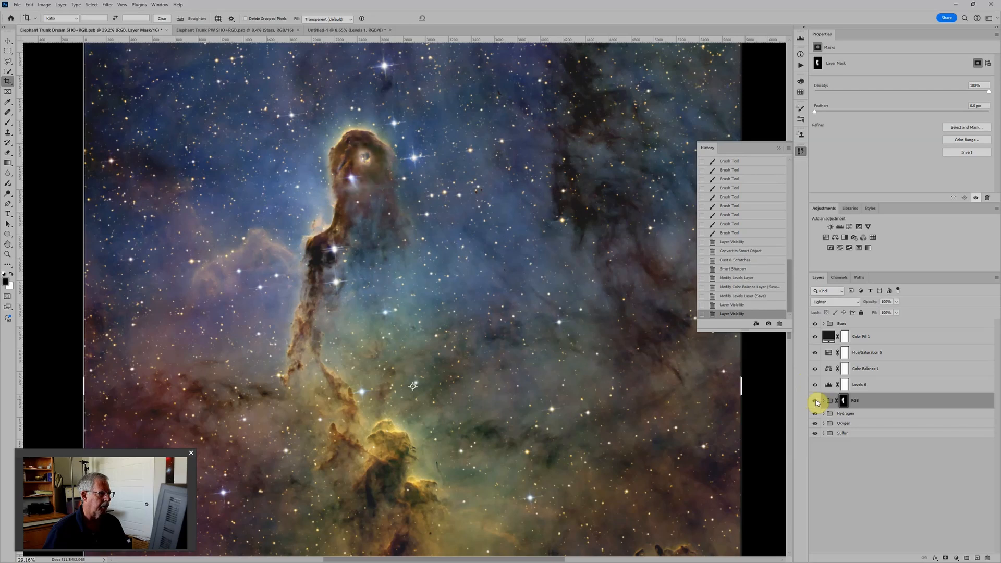
pyautogui.click(816, 401)
pyautogui.click(815, 400)
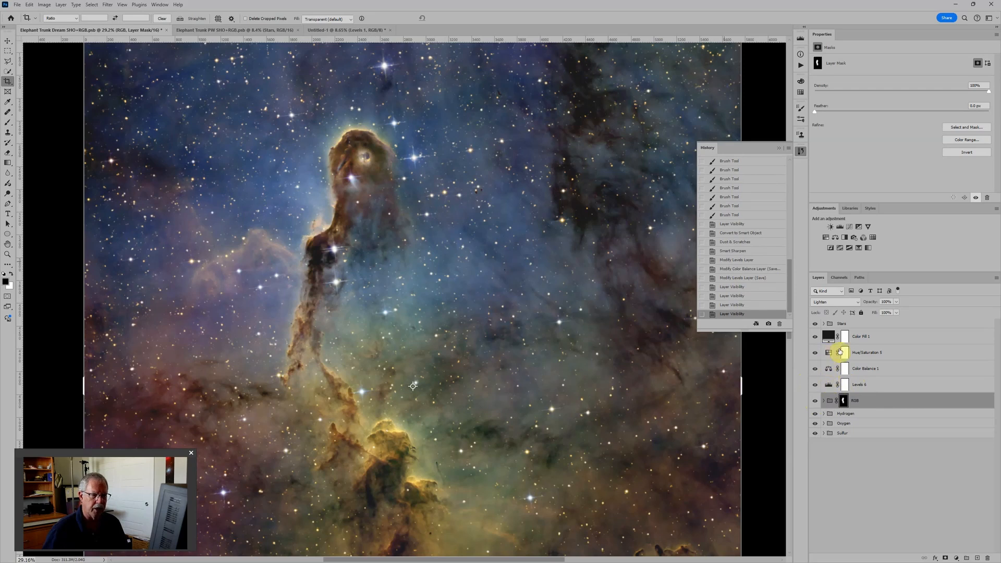
# Select the Stars group in the Elephant Trunk Dream document, and compare the full image with the Elephant Trunk PW document
pyautogui.click(861, 324)
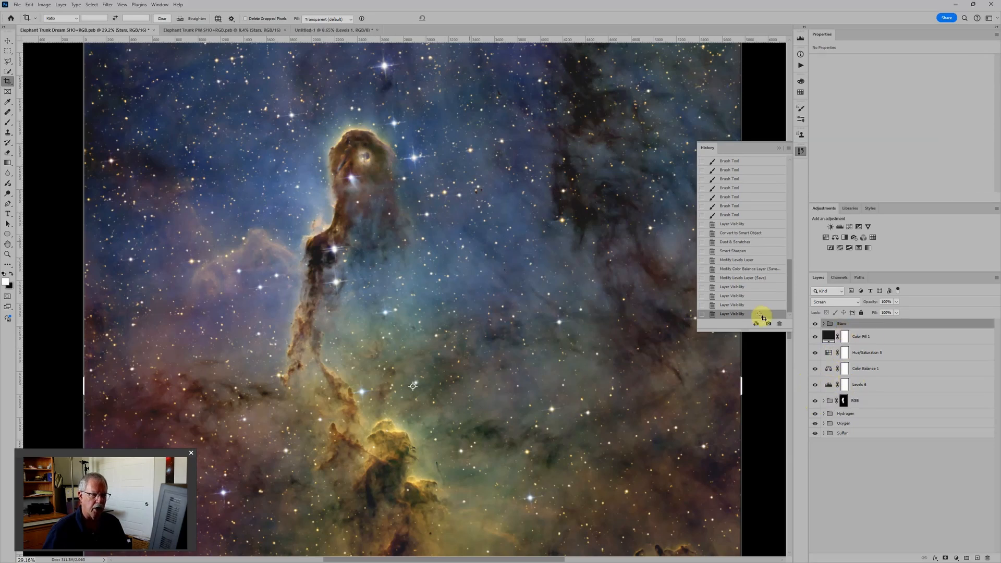
pyautogui.scroll(-6, 479, 243)
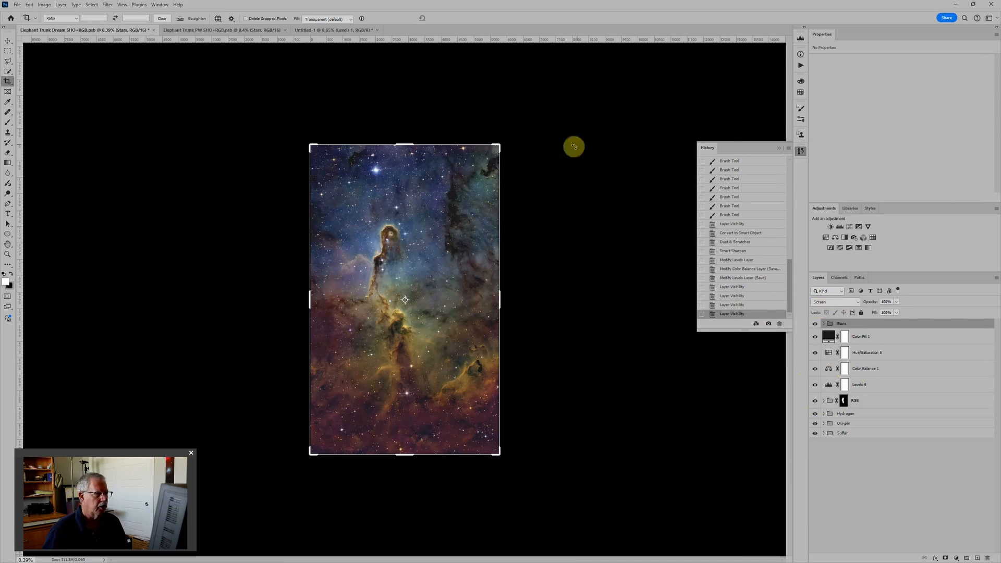
pyautogui.click(235, 31)
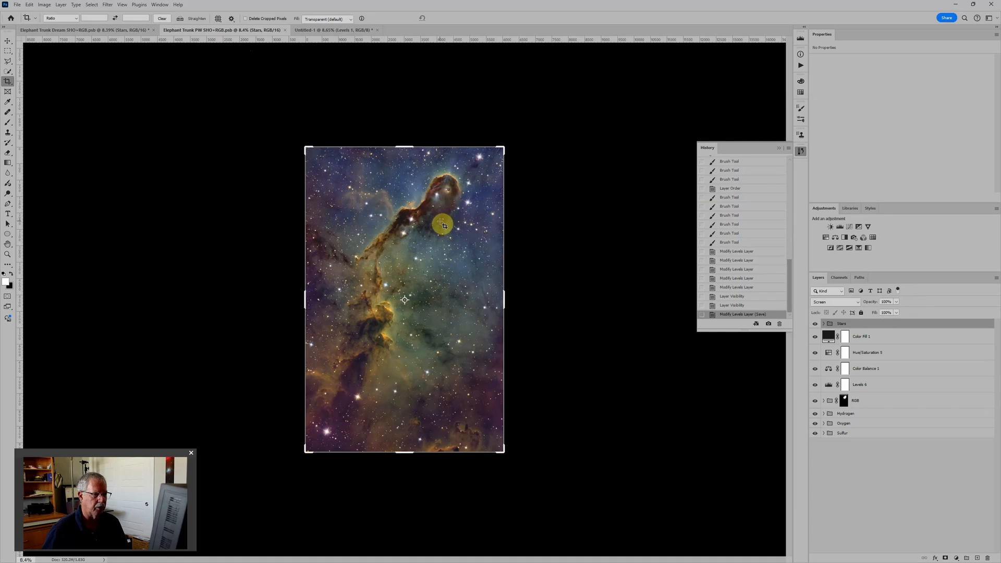
pyautogui.click(129, 34)
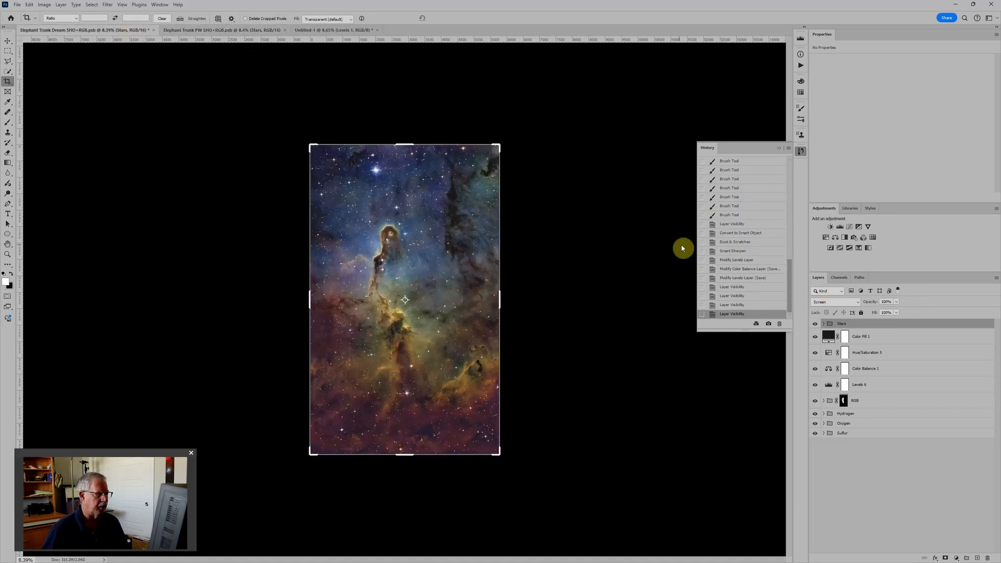
# Group all layers of the Elephant Trunk PW document, from Stars to Sulfur, into one group named PW
pyautogui.click(235, 32)
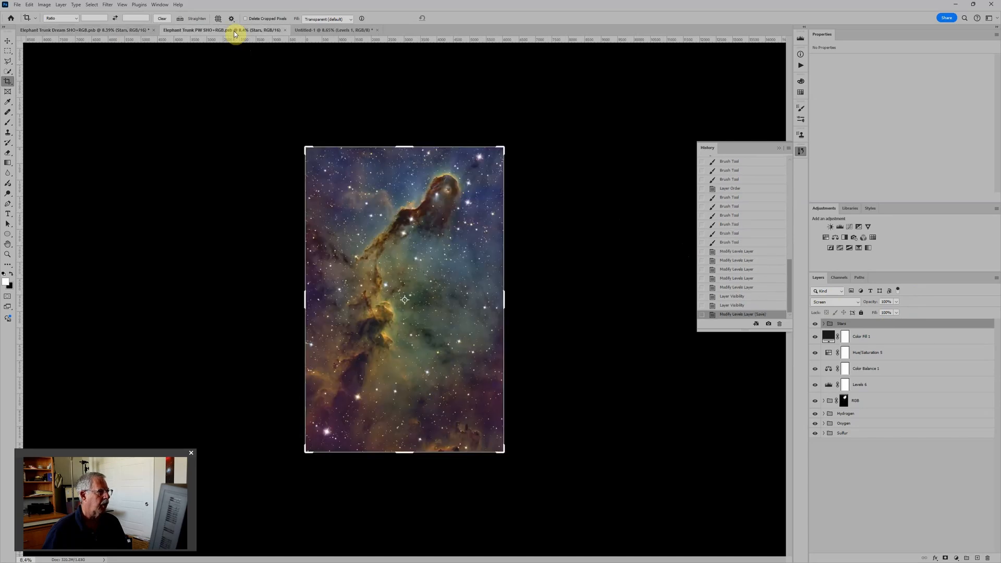
pyautogui.keyDown('shift'); pyautogui.click(887, 431); pyautogui.keyUp('shift')
pyautogui.keyDown('shift'); pyautogui.click(887, 434); pyautogui.keyUp('shift')
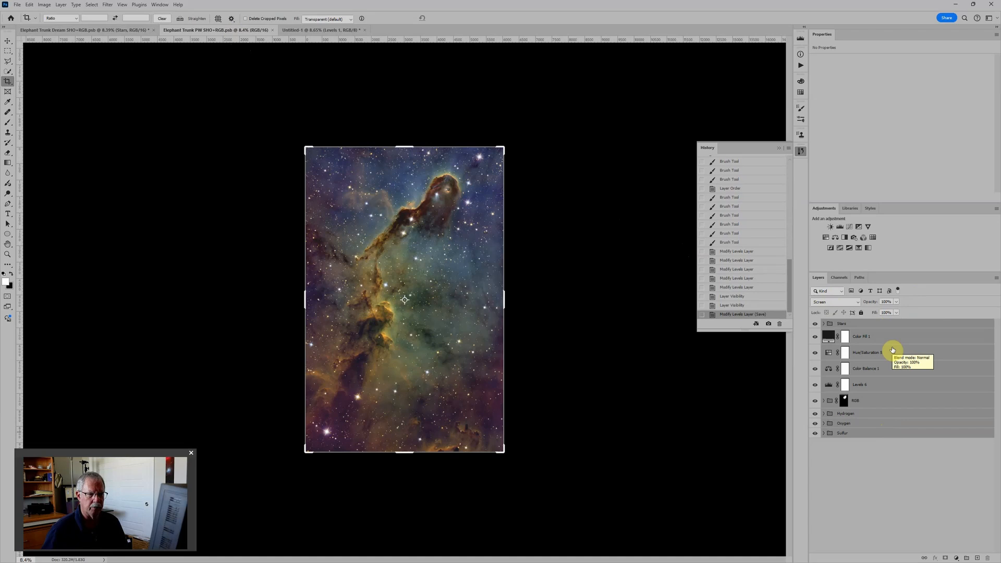
pyautogui.hotkey('ctrl', 'g')
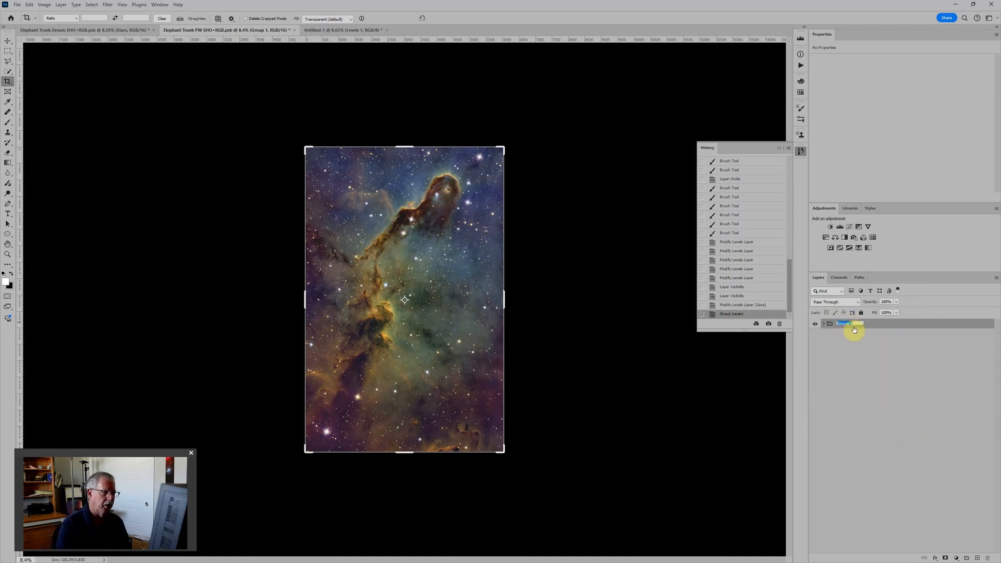
pyautogui.press('Return')
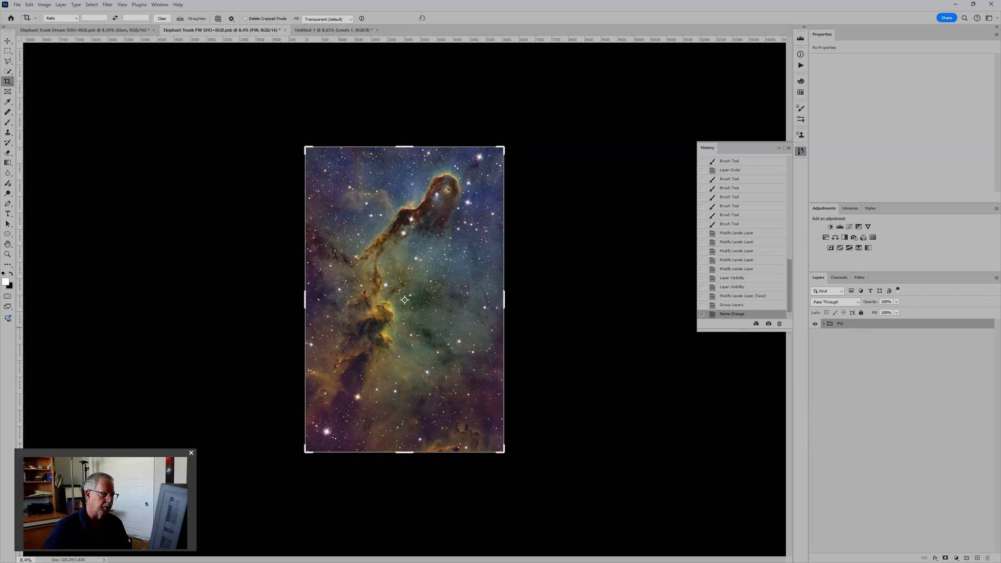
# Copy the PW group into the Elephant Trunk Dream document above the Stars group
pyautogui.press('v')
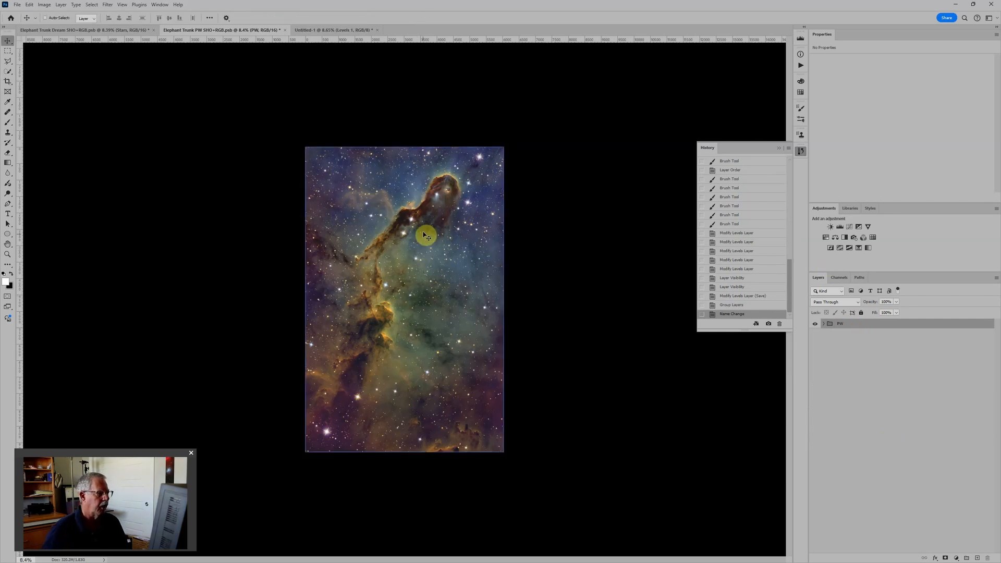
pyautogui.moveTo(426, 238); pyautogui.dragTo(381, 260)
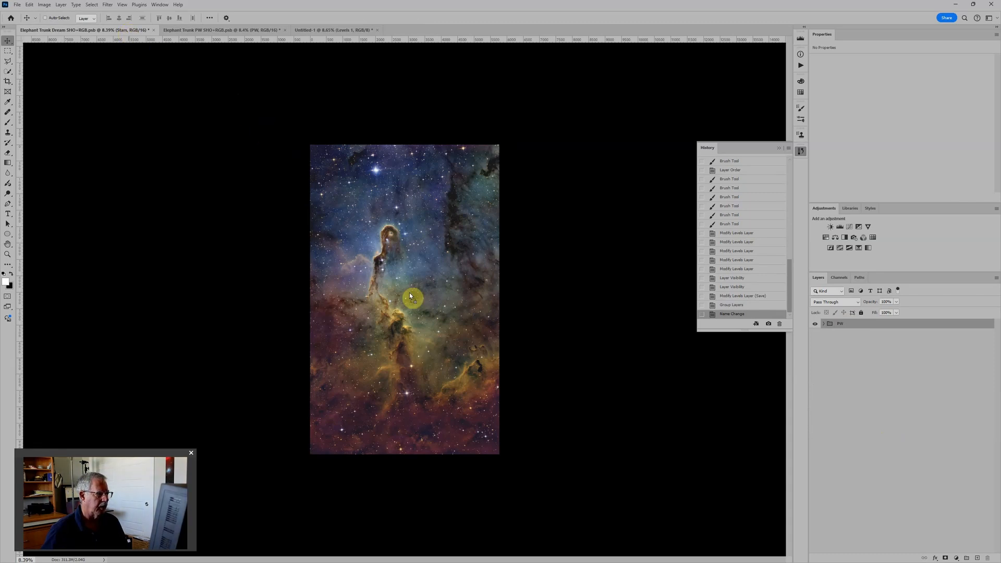
pyautogui.moveTo(409, 295); pyautogui.dragTo(410, 295)
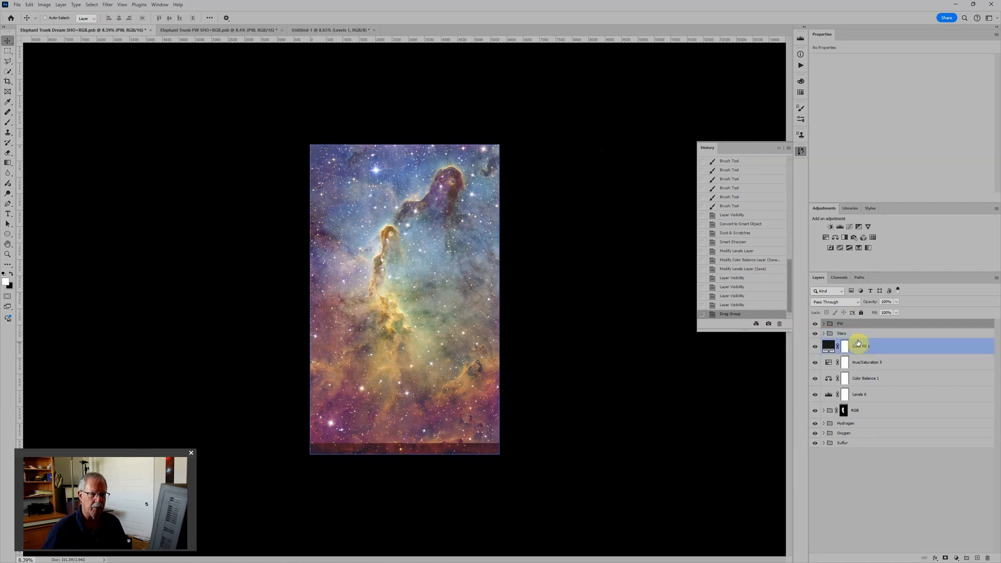
# Shift the PW group slightly, then scale it to about 55% and rotate it about -31° with Free Transform
pyautogui.hotkey('ctrl', '+')
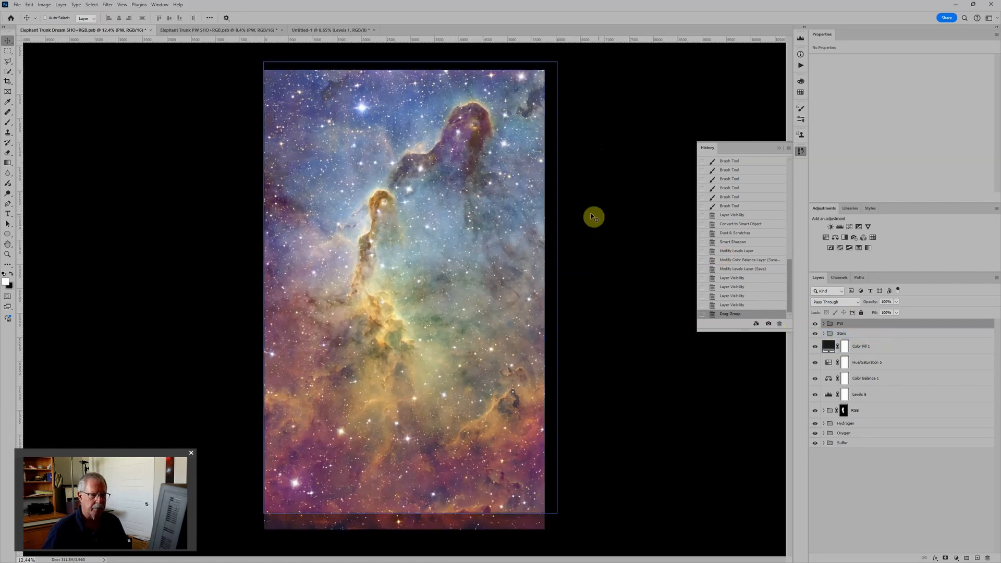
pyautogui.moveTo(432, 217)
pyautogui.mouseDown()
pyautogui.moveTo(432, 234)
pyautogui.moveTo(409, 213)
pyautogui.moveTo(421, 224)
pyautogui.mouseUp()
pyautogui.hotkey('ctrl', '-')
pyautogui.hotkey('ctrl', '-')
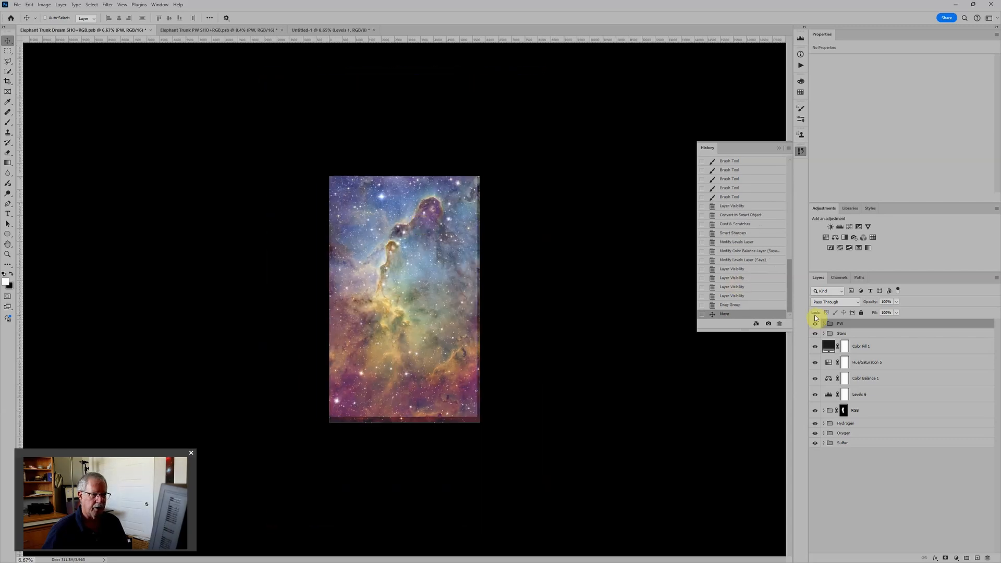
pyautogui.hotkey('ctrl', 't')
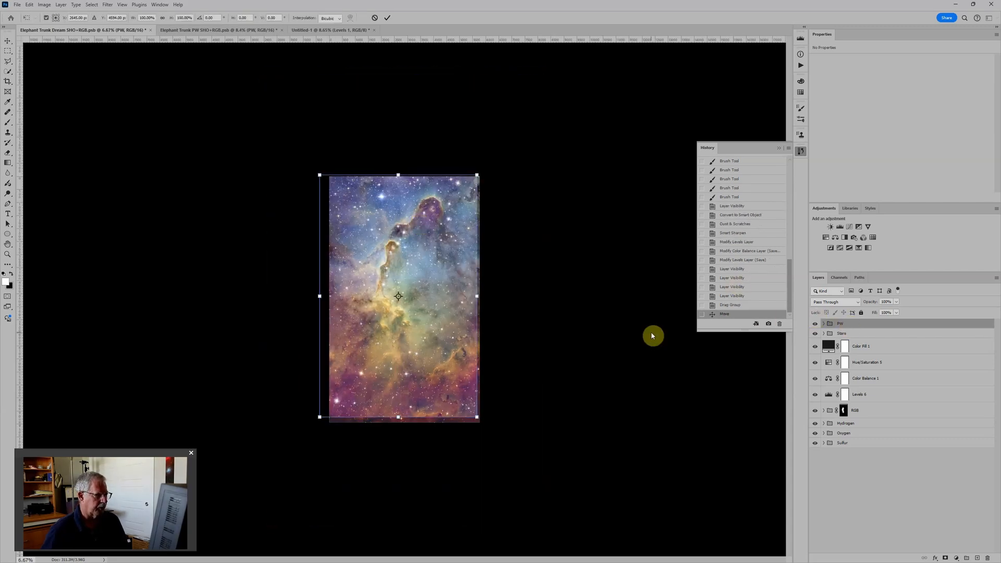
pyautogui.moveTo(475, 415); pyautogui.dragTo(453, 341)
pyautogui.scroll(5, 392, 256)
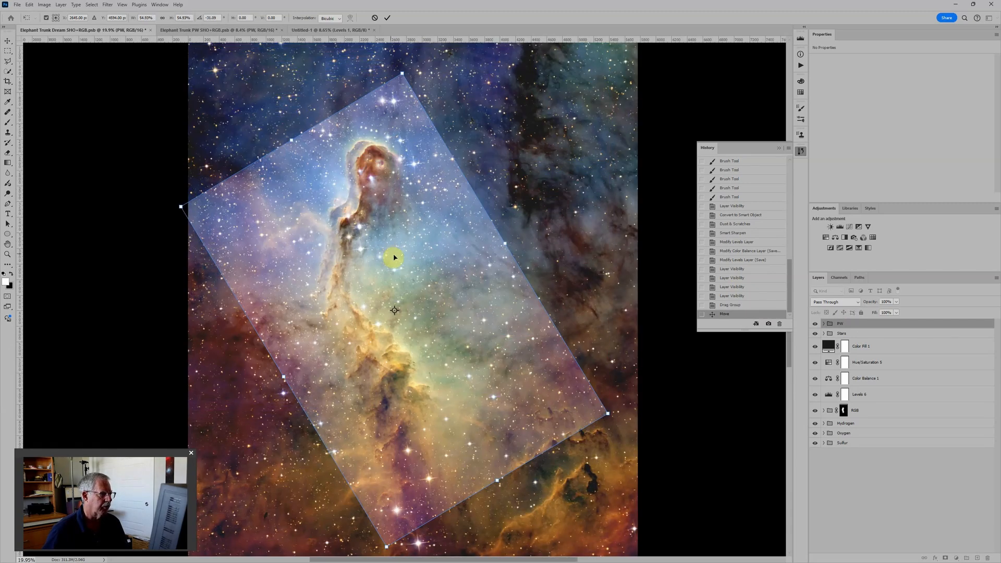
# Move the transformed PW group so the trunk's head and the bright star above it overlay the same features beneath
pyautogui.moveTo(395, 256); pyautogui.dragTo(403, 258)
pyautogui.scroll(4, 392, 115)
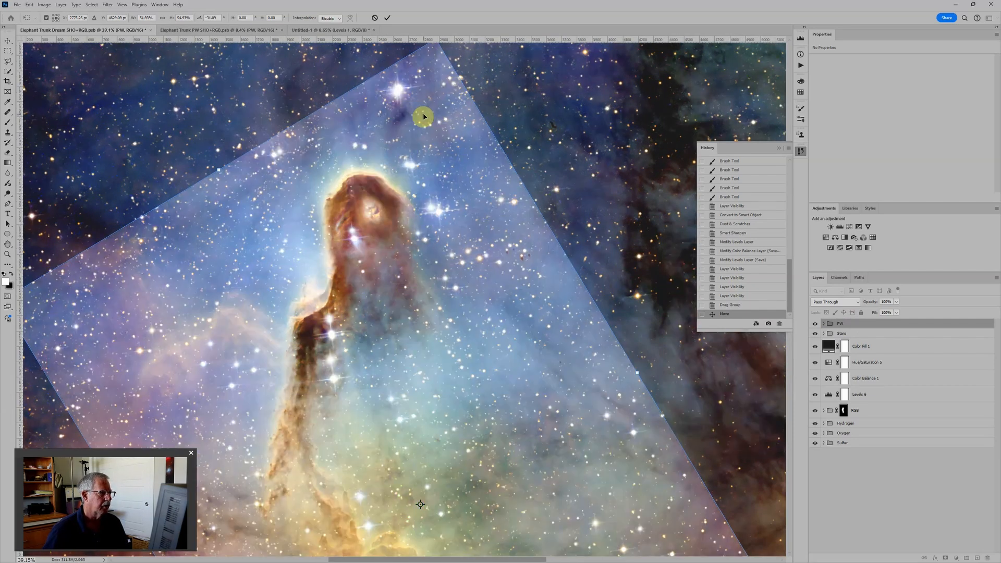
pyautogui.moveTo(423, 117); pyautogui.dragTo(425, 114)
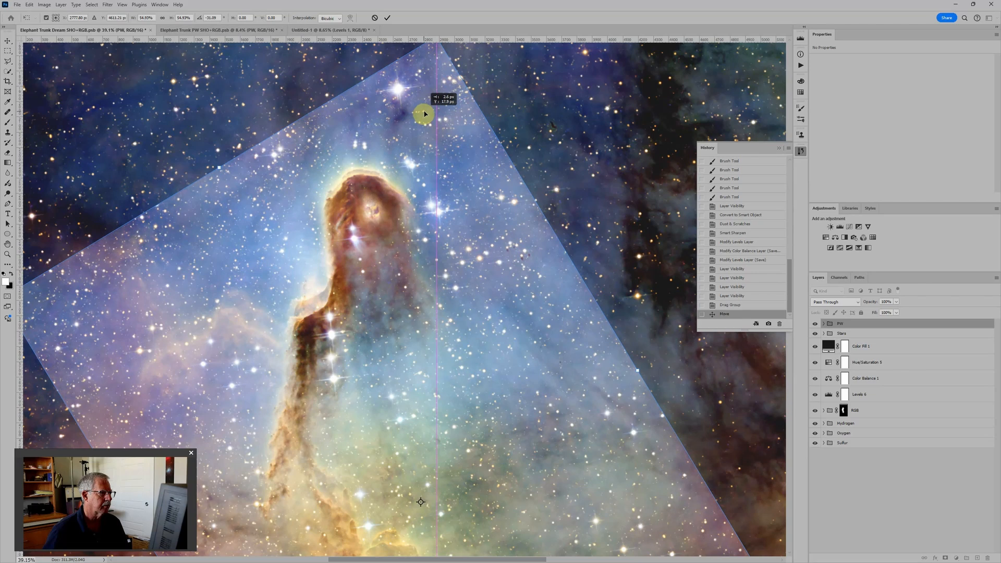
pyautogui.moveTo(424, 114); pyautogui.dragTo(426, 113)
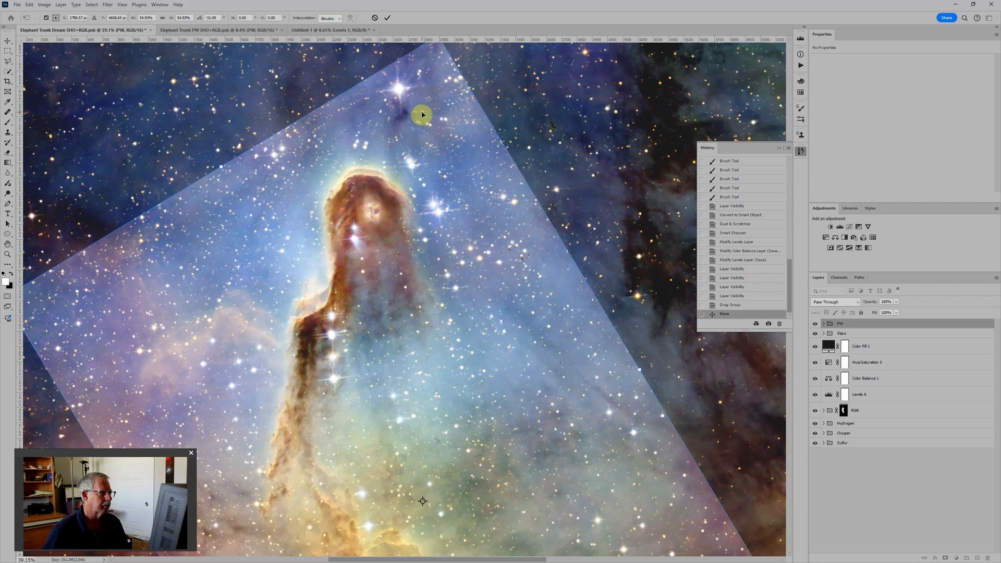
pyautogui.scroll(-1, 430, 116)
pyautogui.scroll(-5, 429, 117)
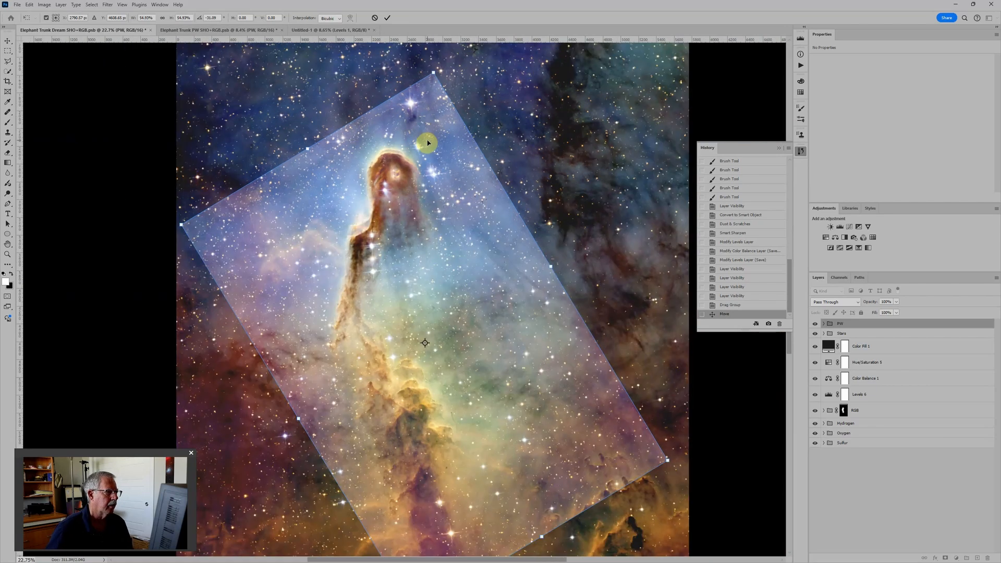
# Set the transform's reference point on the bright star above the trunk, then scale the PW group to about 59.2% and rotate it about -32°
pyautogui.moveTo(425, 345); pyautogui.dragTo(404, 108)
pyautogui.scroll(3, 521, 521)
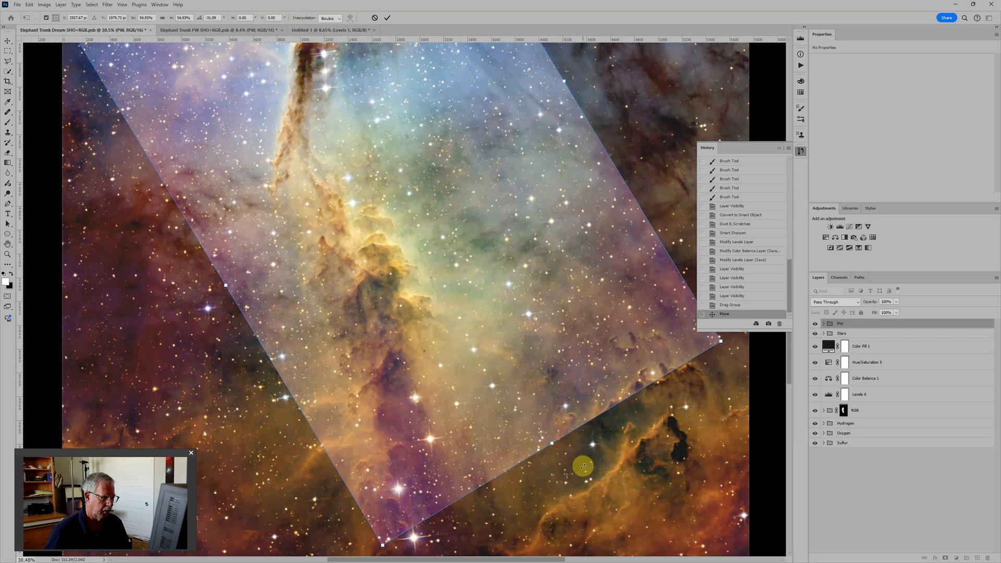
pyautogui.moveTo(583, 466)
pyautogui.mouseDown()
pyautogui.moveTo(569, 476)
pyautogui.moveTo(584, 472)
pyautogui.mouseUp()
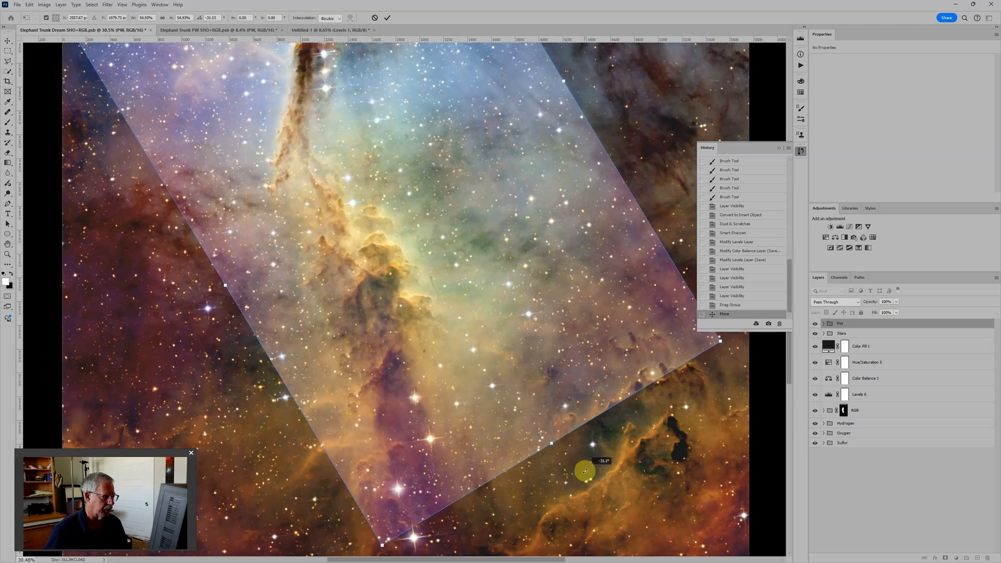
pyautogui.scroll(-4, 385, 547)
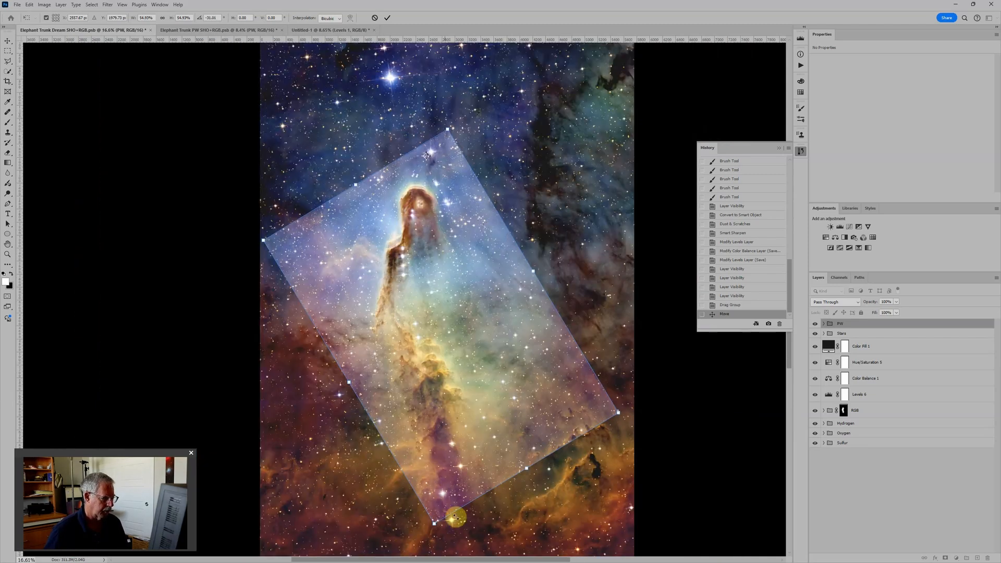
pyautogui.moveTo(436, 524); pyautogui.dragTo(432, 553)
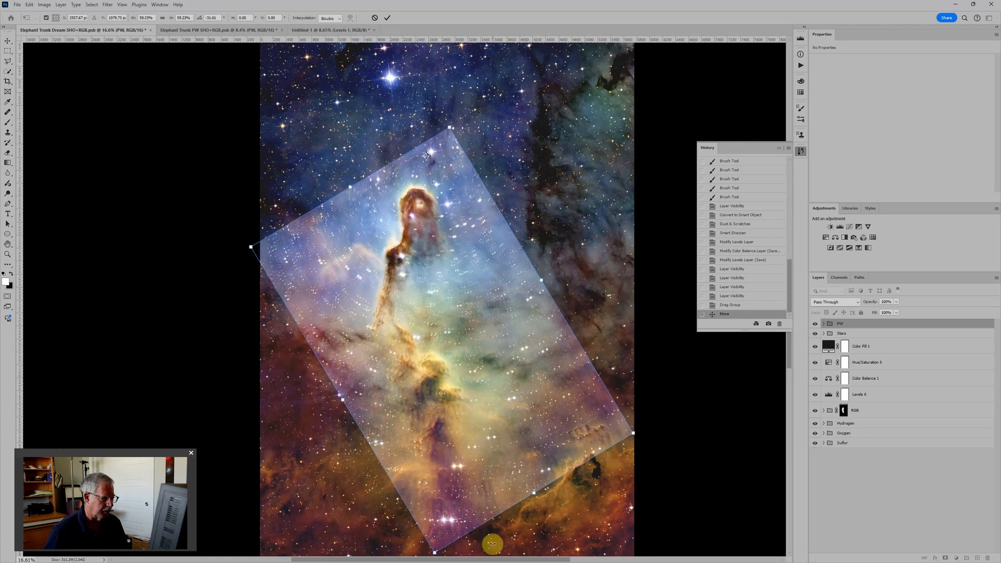
pyautogui.moveTo(494, 540); pyautogui.dragTo(500, 539)
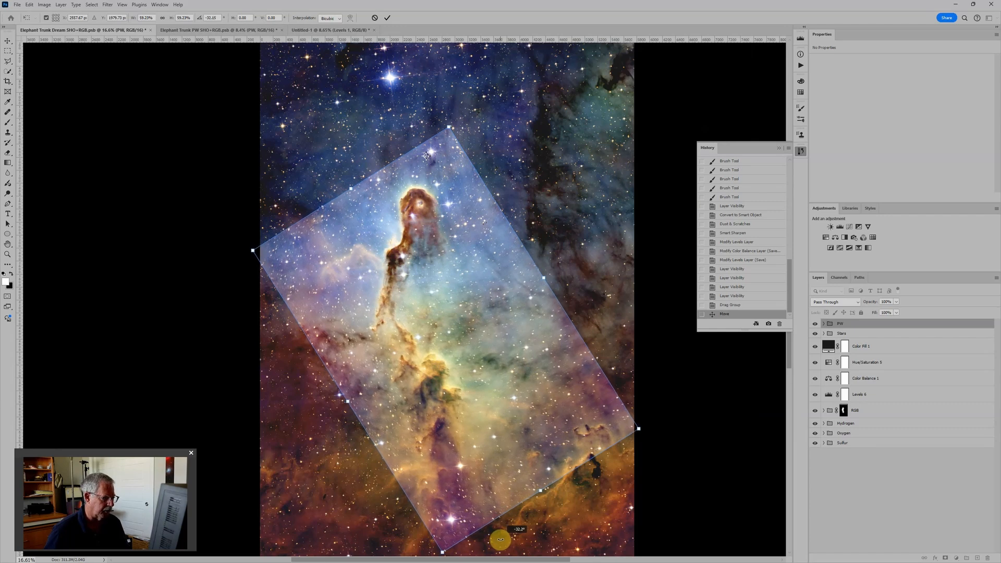
pyautogui.moveTo(500, 539); pyautogui.dragTo(499, 538)
# Refine the PW group's transform to about 59.4% scale and -32.2° rotation so the stars near its lower corner line up
pyautogui.scroll(5, 465, 527)
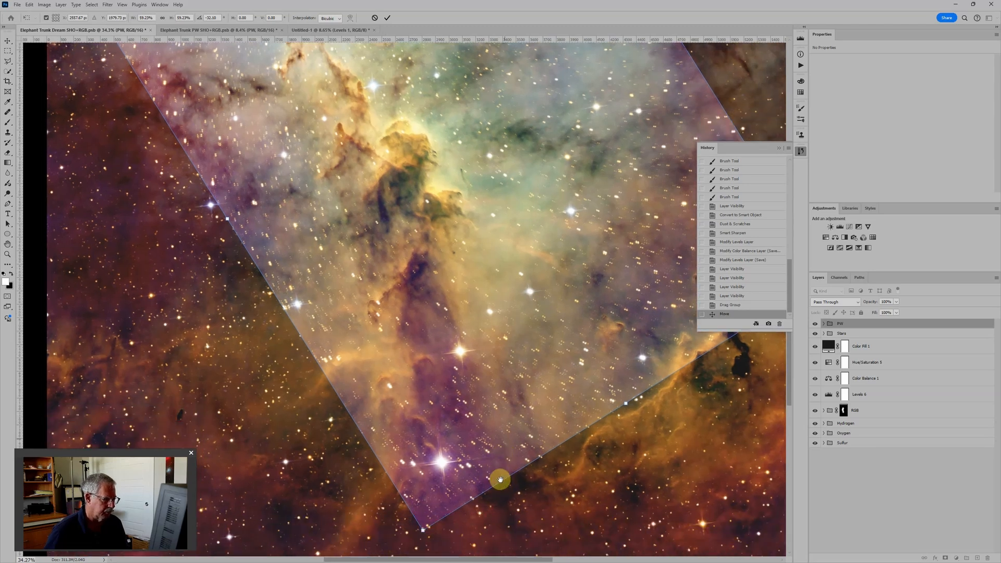
pyautogui.moveTo(500, 479); pyautogui.dragTo(503, 450)
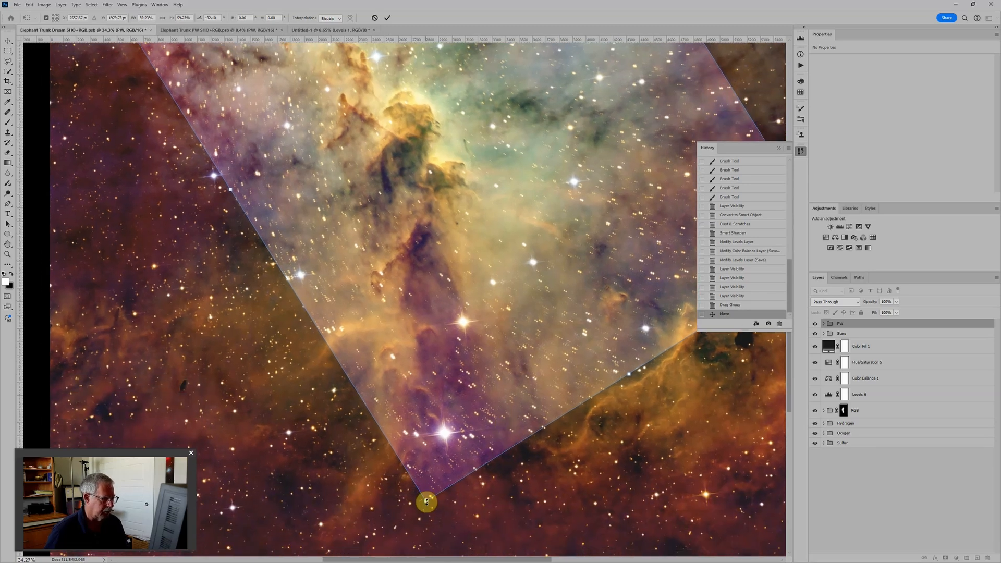
pyautogui.moveTo(427, 502); pyautogui.dragTo(428, 504)
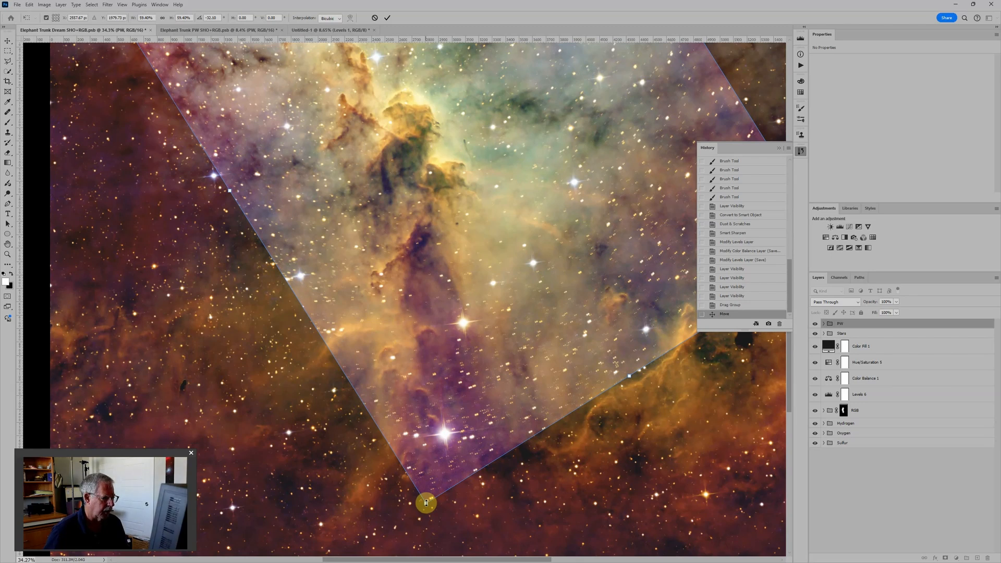
pyautogui.moveTo(427, 501); pyautogui.dragTo(427, 501)
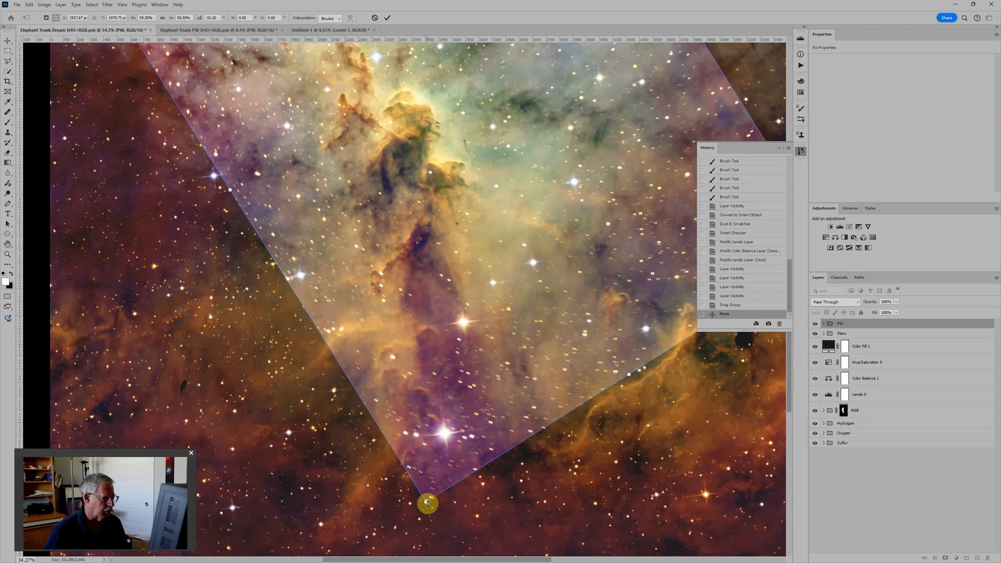
pyautogui.moveTo(427, 503); pyautogui.dragTo(427, 504)
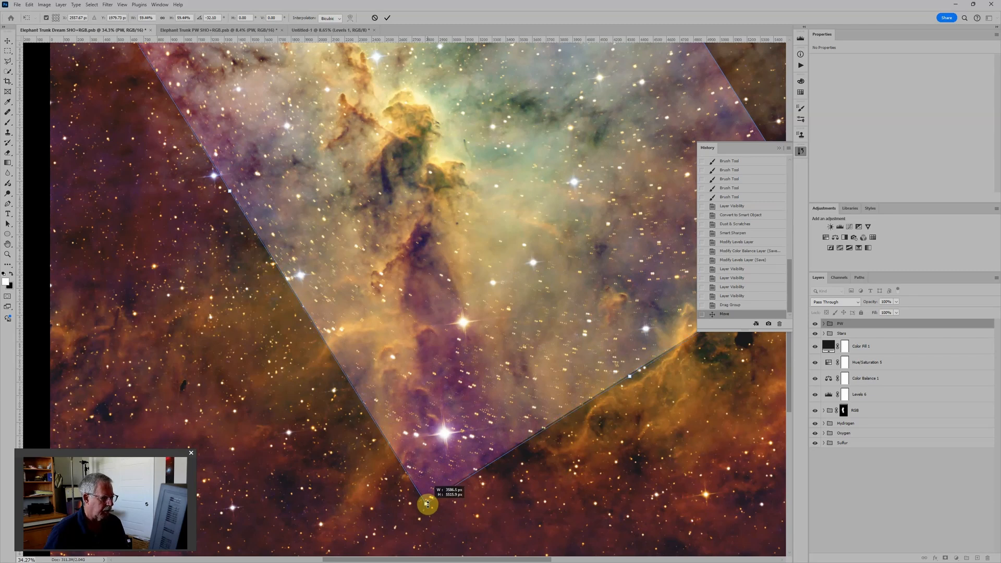
pyautogui.moveTo(428, 504); pyautogui.dragTo(427, 504)
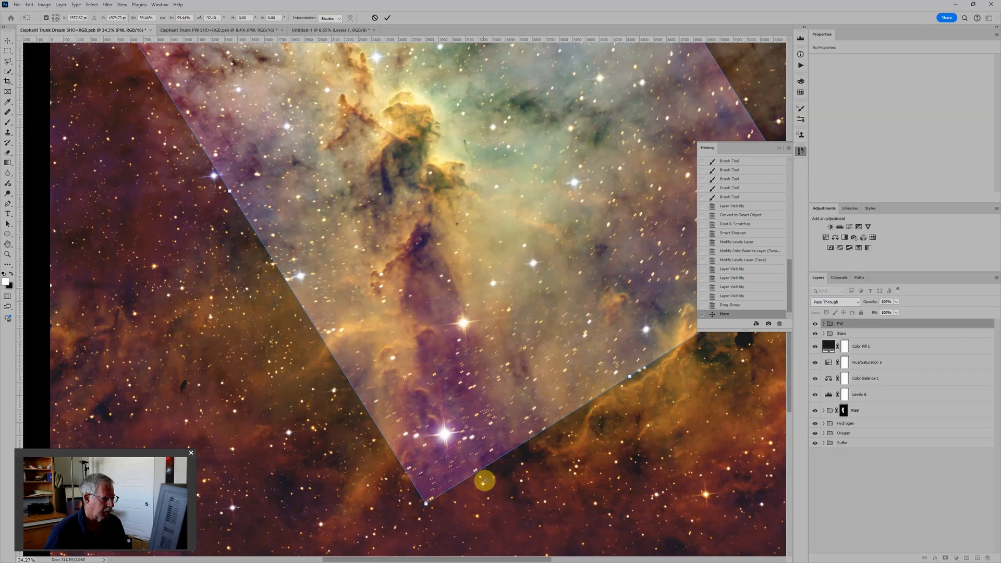
pyautogui.moveTo(484, 479); pyautogui.dragTo(482, 480)
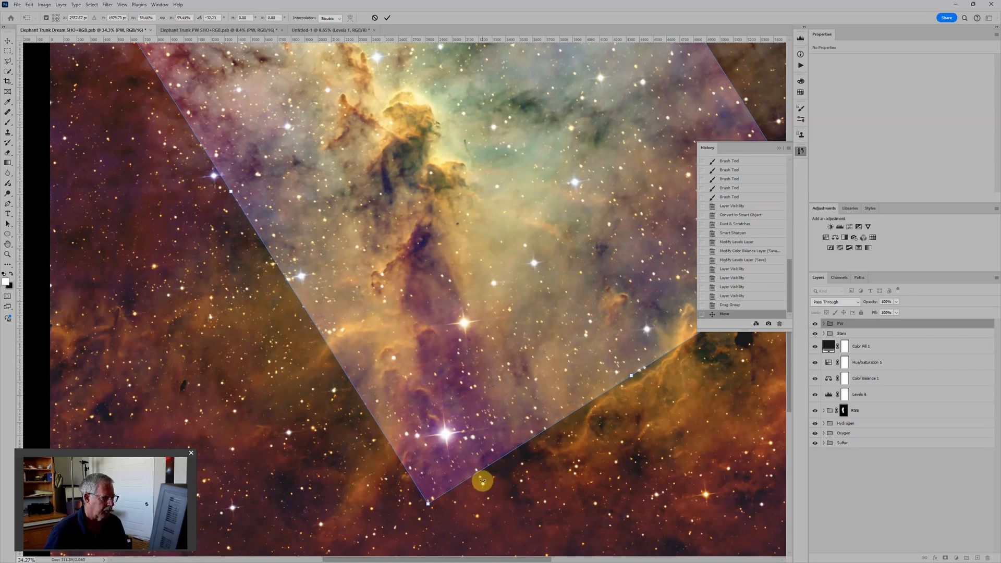
# Set the PW group's blend mode to Difference and move the transform's reference point to the bright star near its lower corner
pyautogui.click(832, 302)
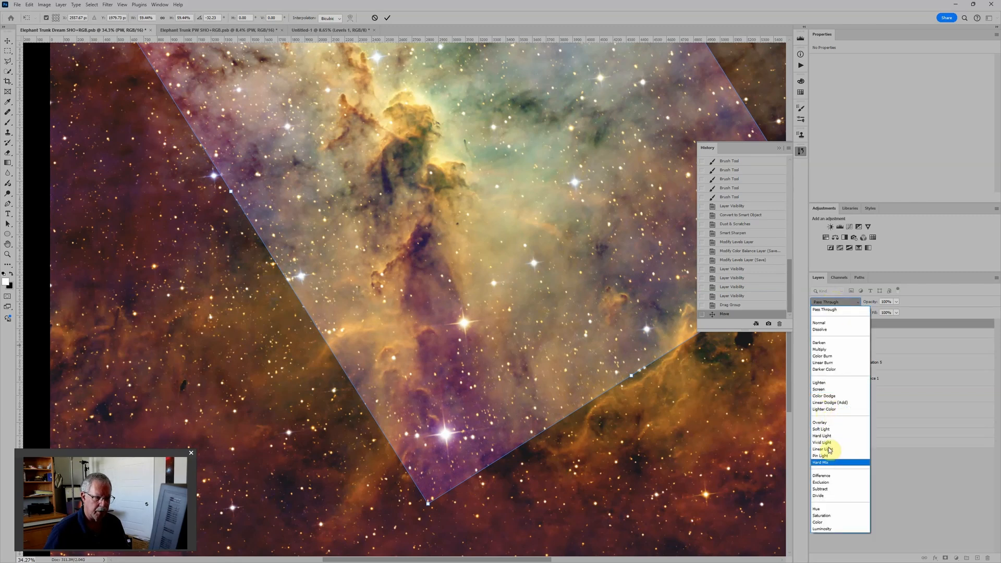
pyautogui.click(822, 475)
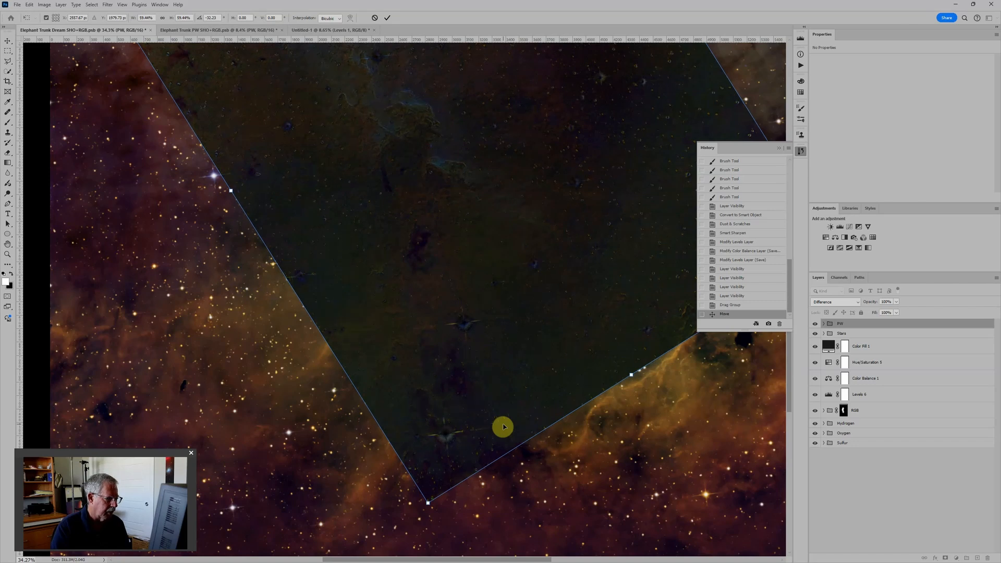
pyautogui.scroll(-6, 623, 286)
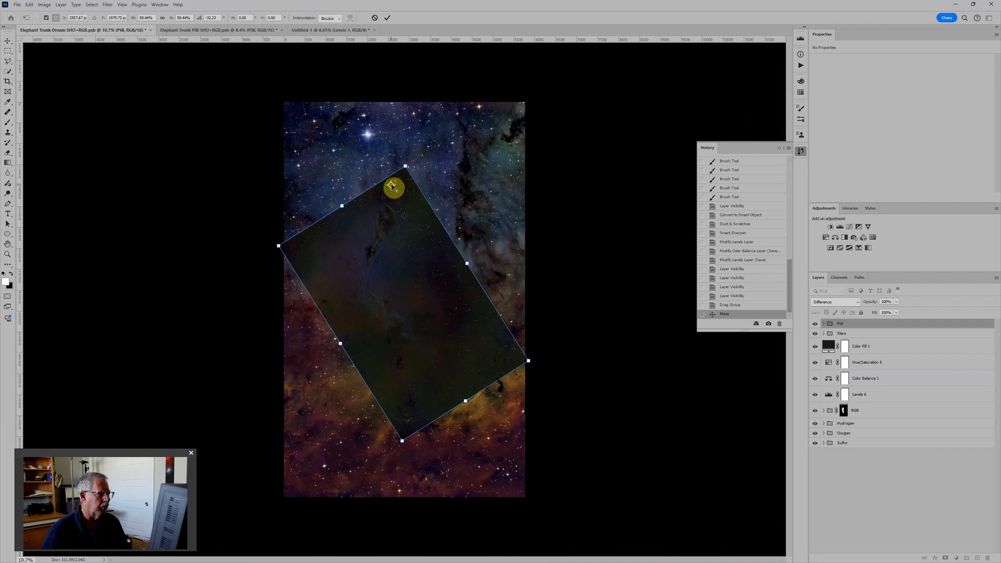
pyautogui.moveTo(391, 185); pyautogui.dragTo(408, 417)
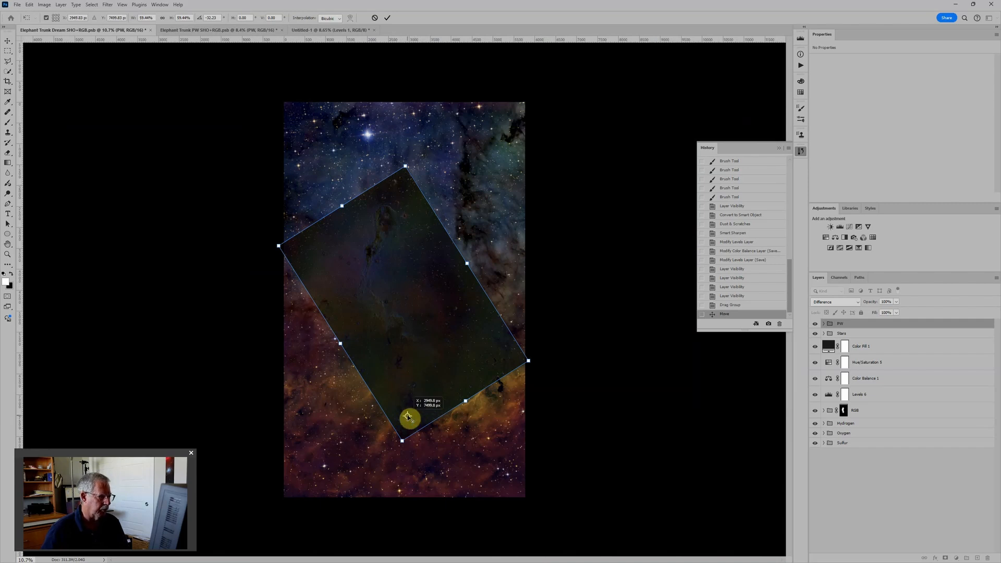
# Fine-tune the PW group's scale to 59.39% and rotation to about -32.3° so stars above the trunk cancel out, and apply the transform
pyautogui.scroll(6, 404, 172)
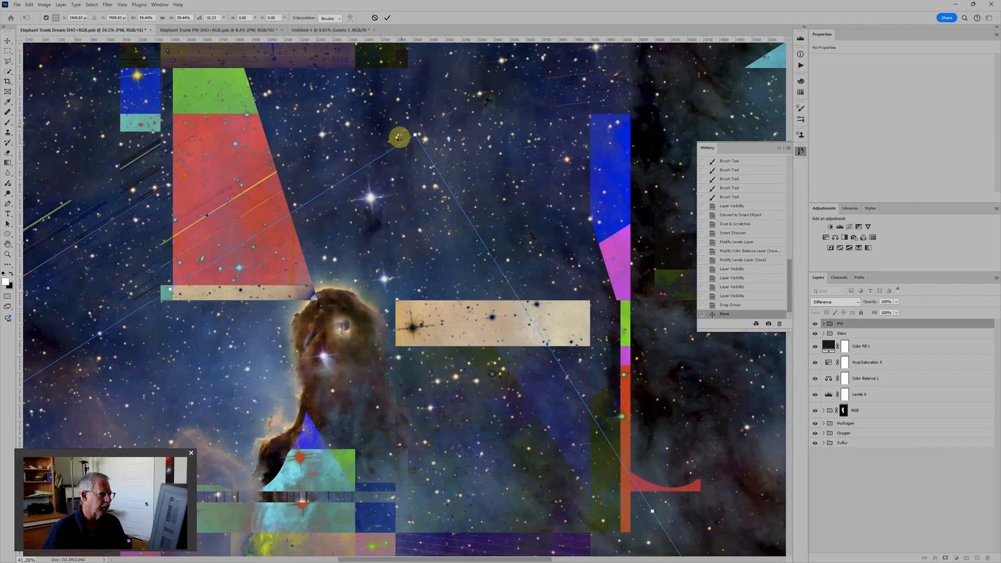
pyautogui.scroll(2, 383, 143)
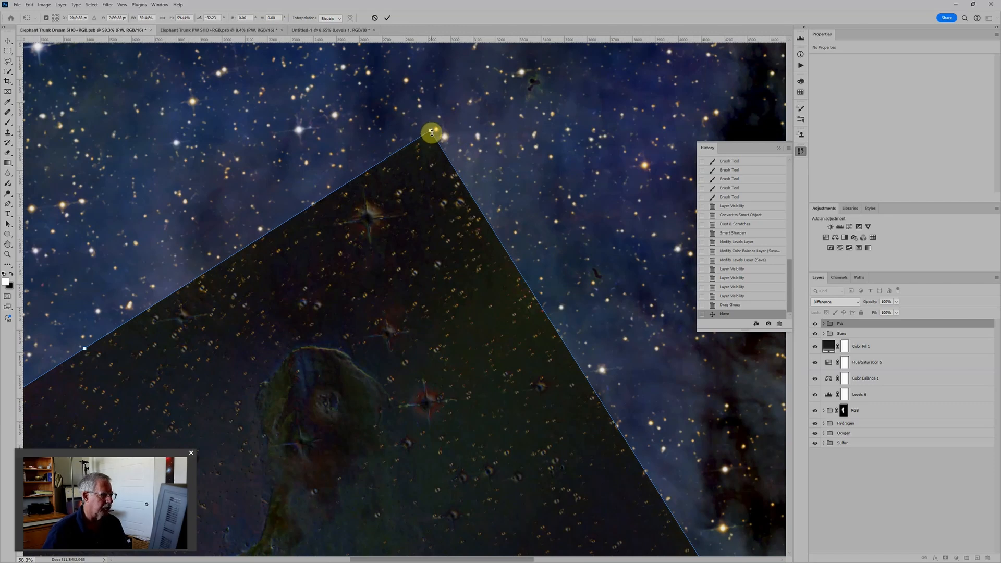
pyautogui.moveTo(431, 133); pyautogui.dragTo(431, 134)
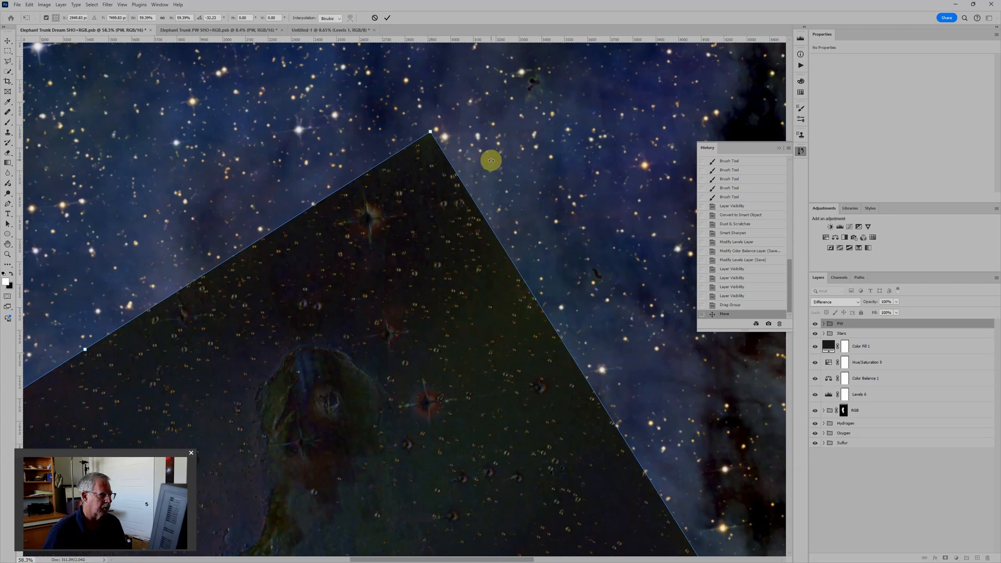
pyautogui.moveTo(491, 160); pyautogui.dragTo(488, 160)
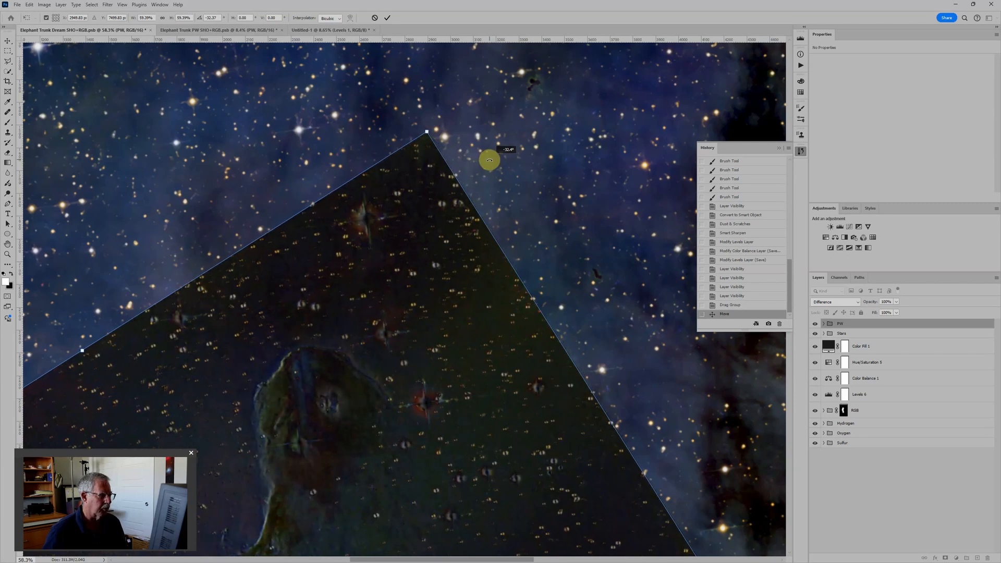
pyautogui.moveTo(490, 160); pyautogui.dragTo(489, 160)
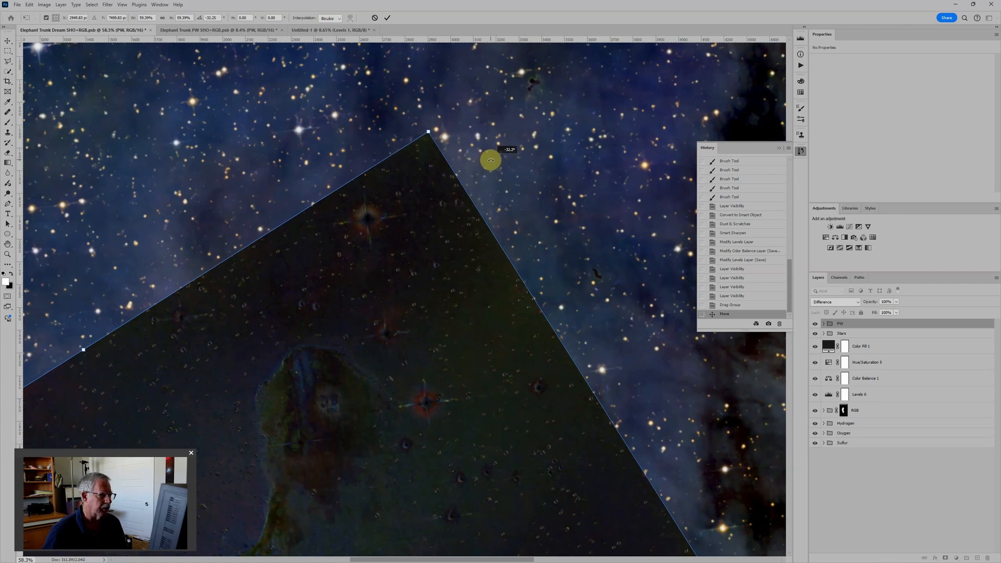
pyautogui.moveTo(490, 160); pyautogui.dragTo(490, 160)
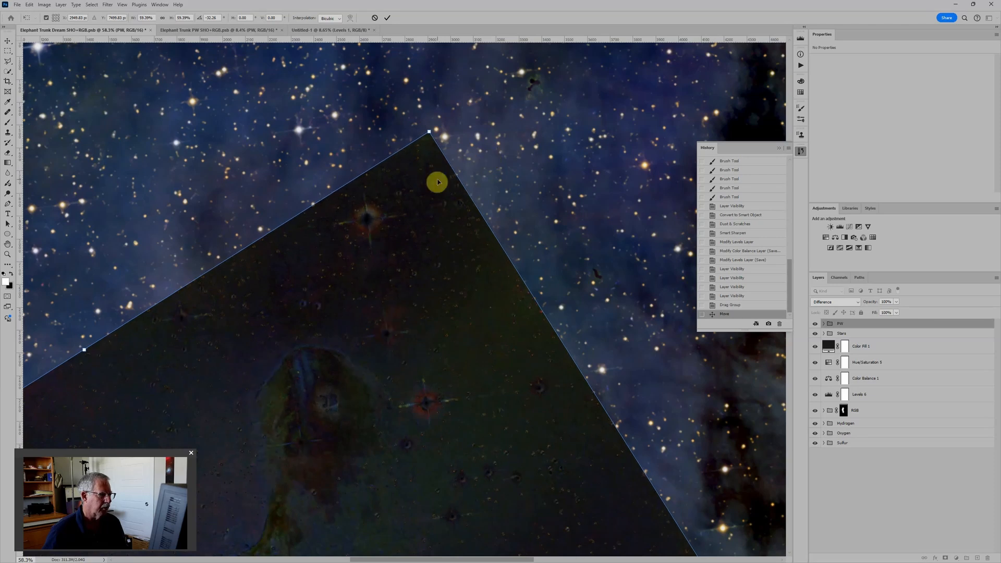
pyautogui.scroll(-6, 440, 180)
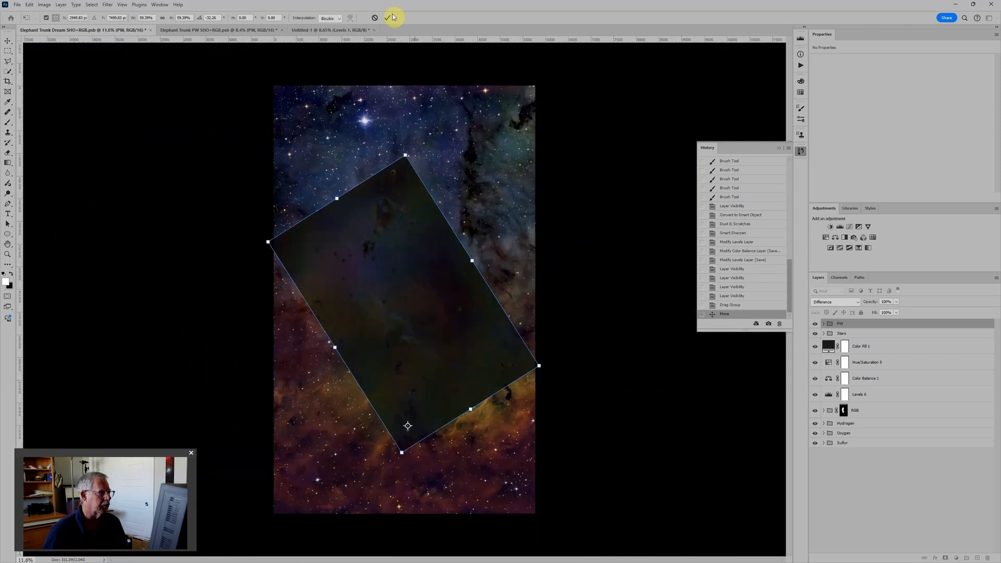
pyautogui.click(388, 19)
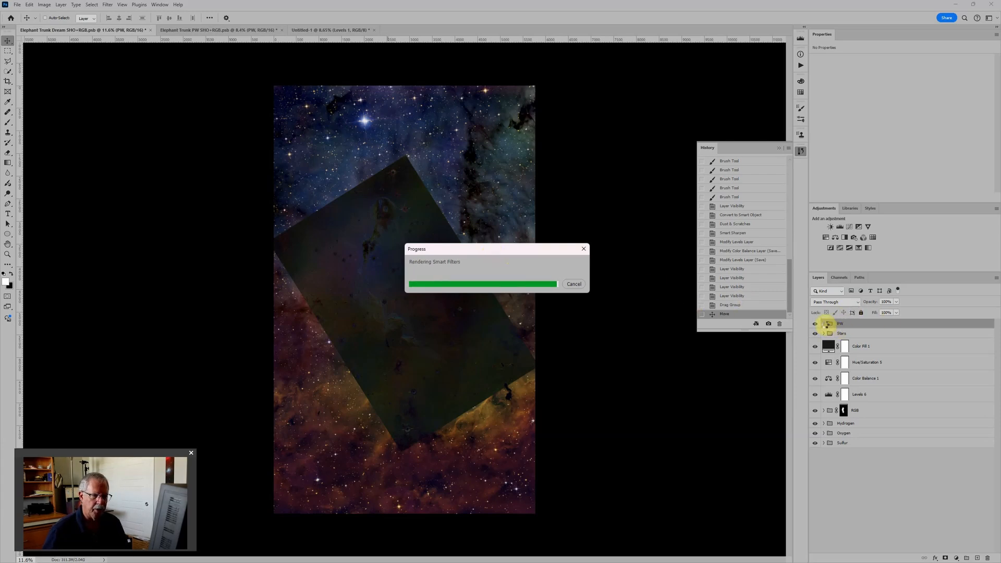
# Set the PW group's blend mode back to Pass Through
pyautogui.click(835, 302)
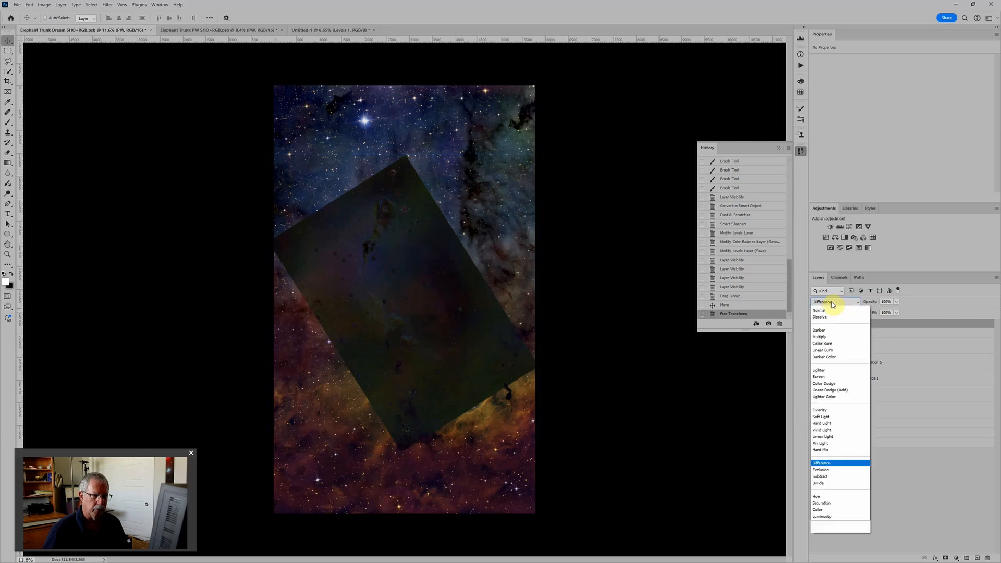
pyautogui.click(831, 309)
pyautogui.click(844, 341)
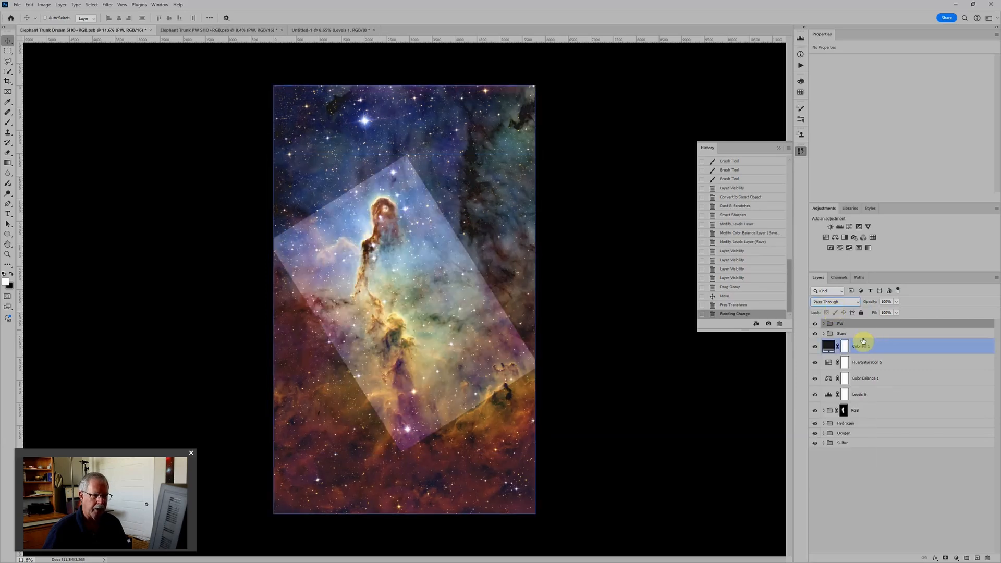
pyautogui.click(844, 323)
# Expand the PW group and hide the Stars group inside it
pyautogui.click(823, 323)
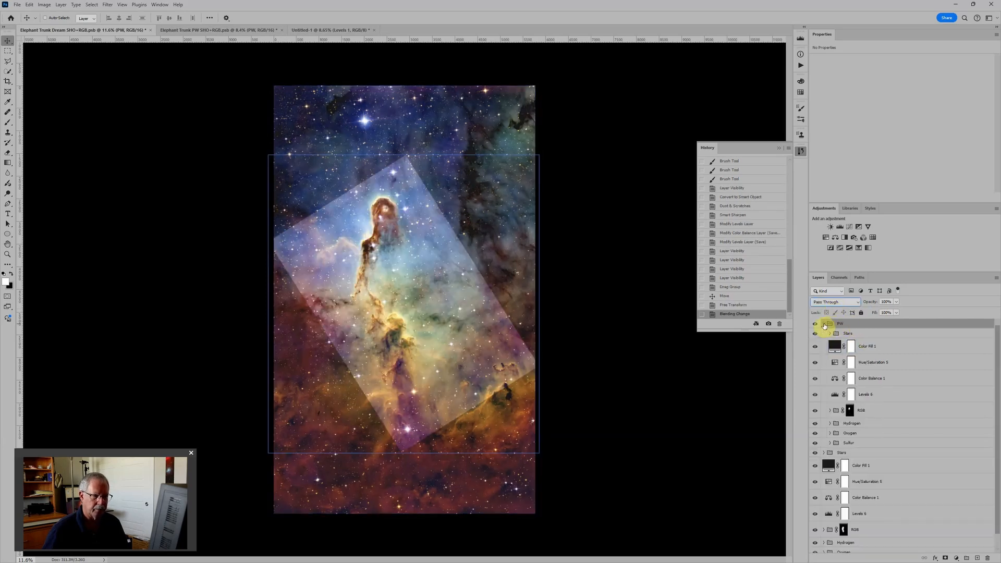
pyautogui.click(857, 334)
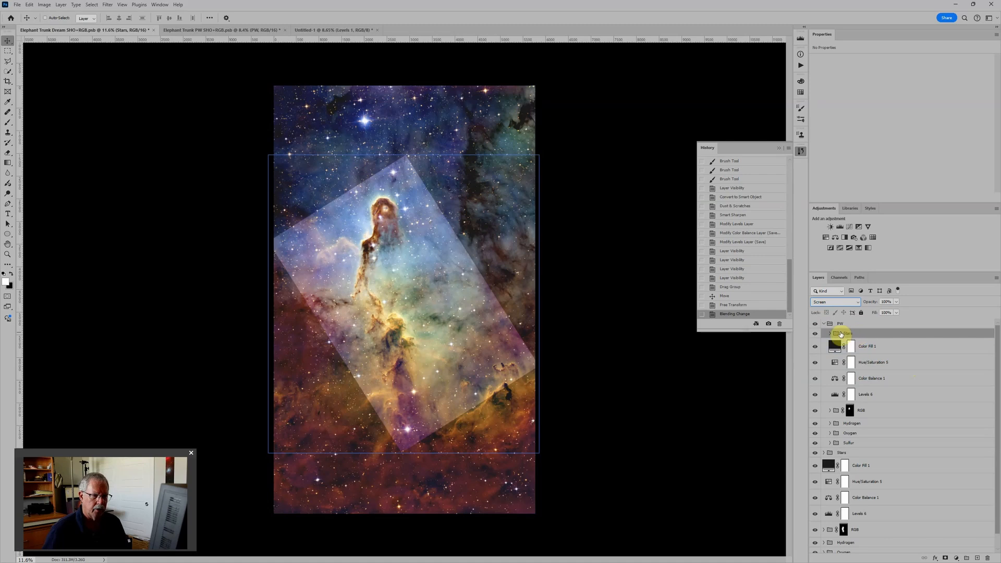
pyautogui.click(815, 334)
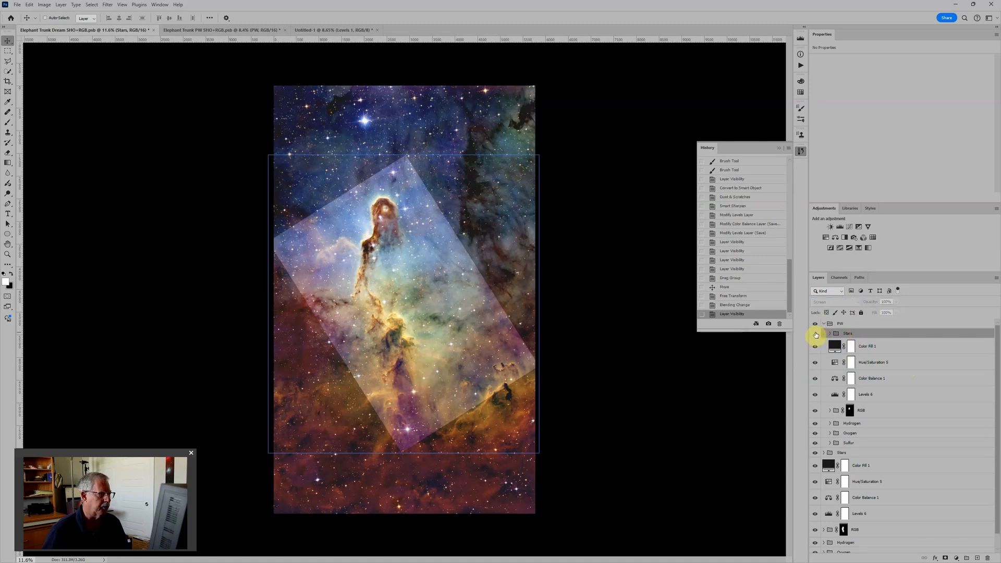
pyautogui.scroll(2, 451, 297)
pyautogui.scroll(-2, 451, 297)
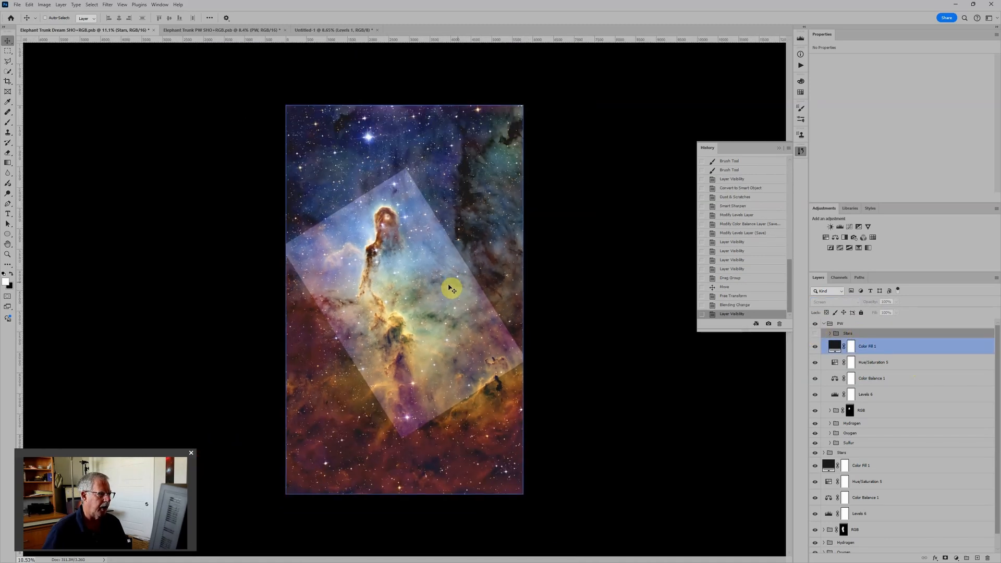
pyautogui.scroll(-1, 365, 268)
pyautogui.scroll(-1, 365, 269)
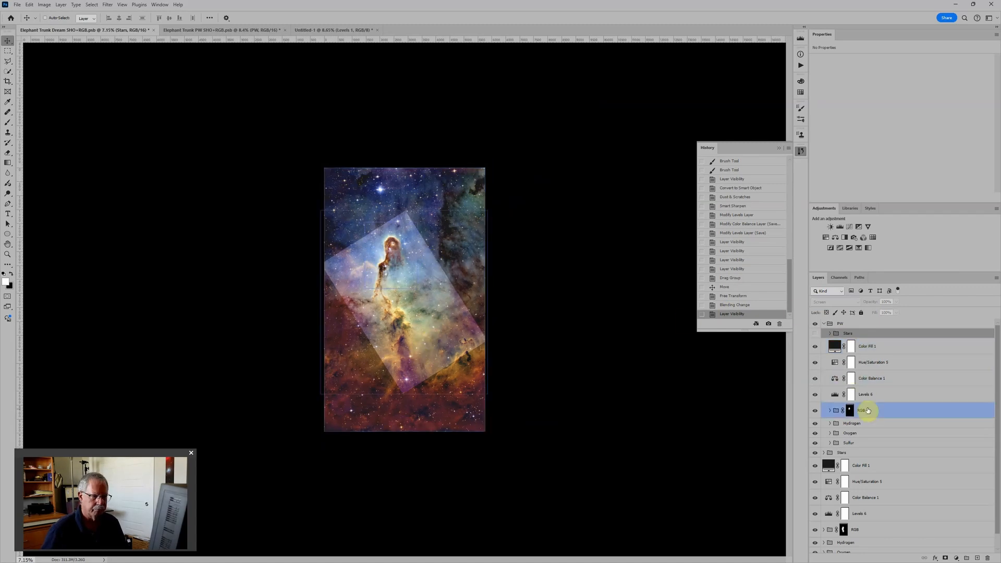
# Expand the Sulfur group inside PW and select its masterLight Sulfur image layer
pyautogui.scroll(-1, 869, 412)
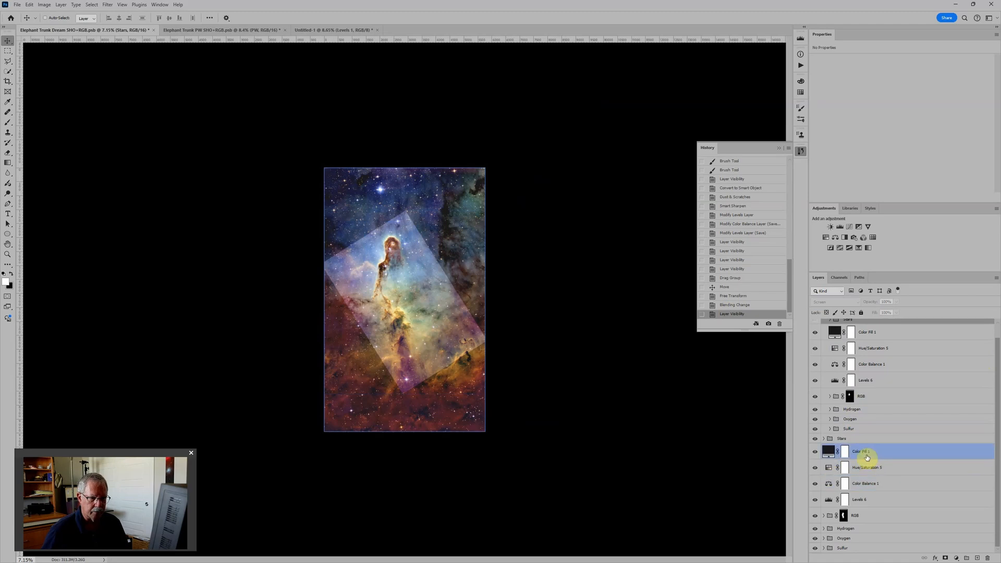
pyautogui.scroll(-2, 548, 299)
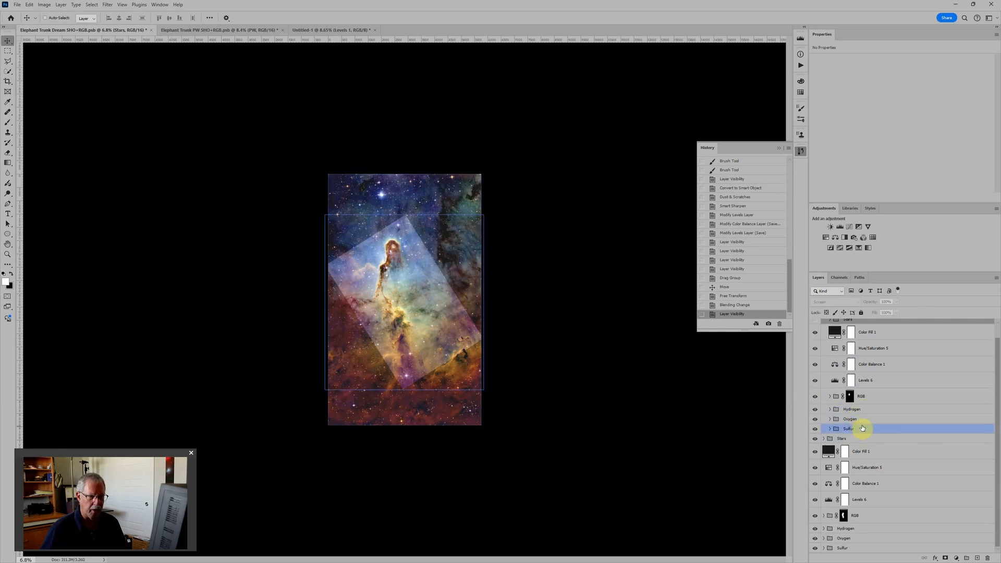
pyautogui.click(830, 428)
pyautogui.scroll(-3, 894, 425)
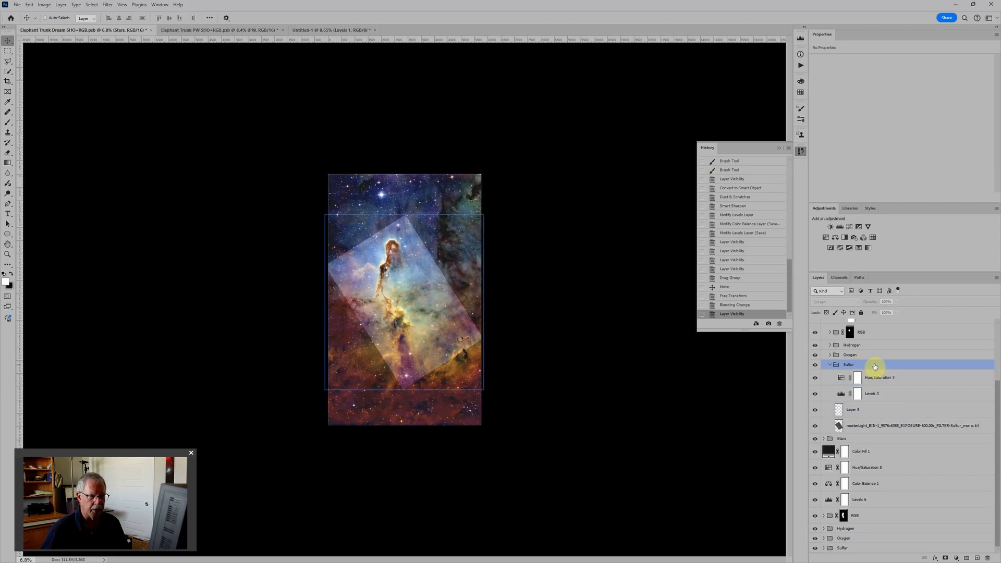
pyautogui.click(850, 376)
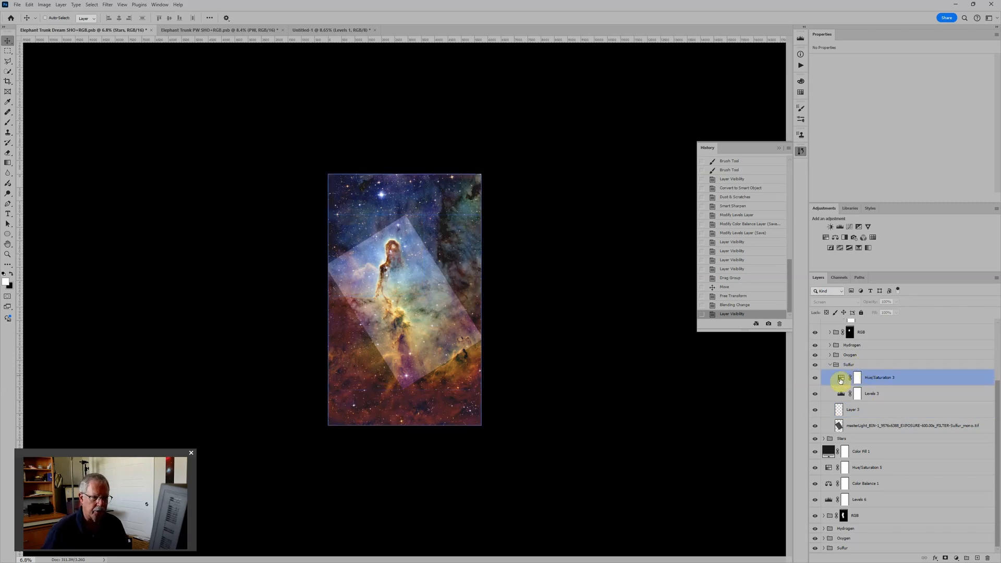
pyautogui.click(840, 380)
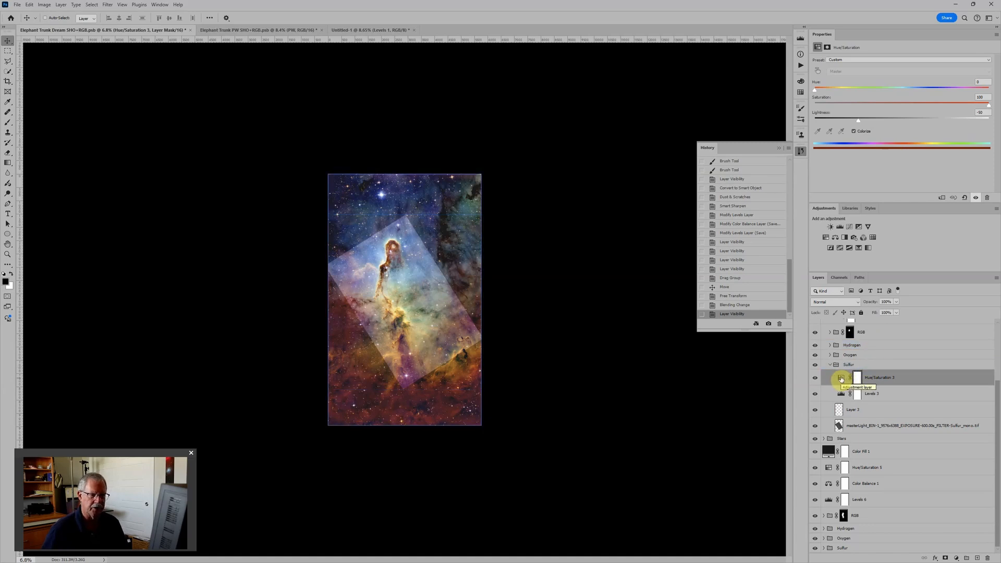
pyautogui.click(840, 394)
pyautogui.click(839, 410)
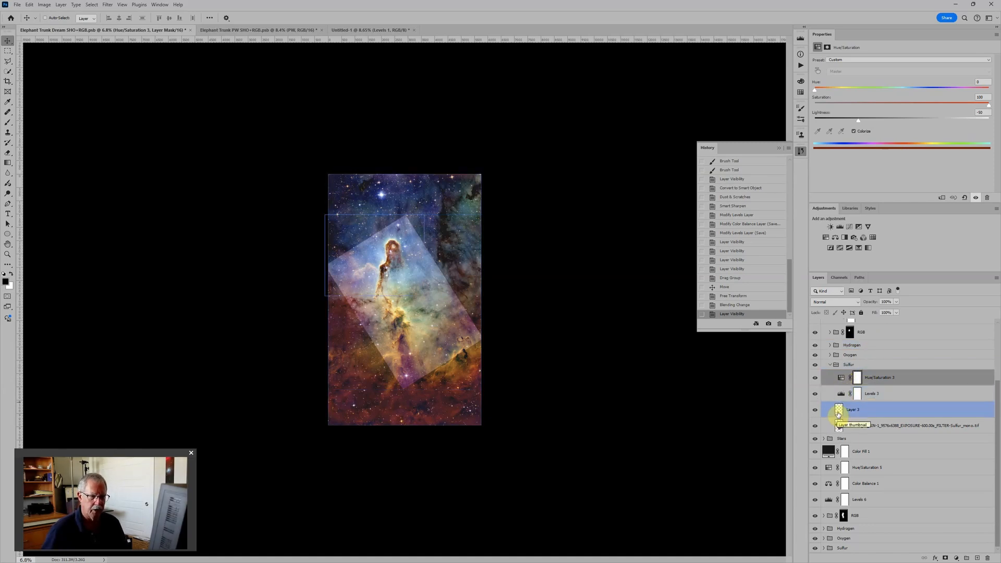
pyautogui.click(838, 424)
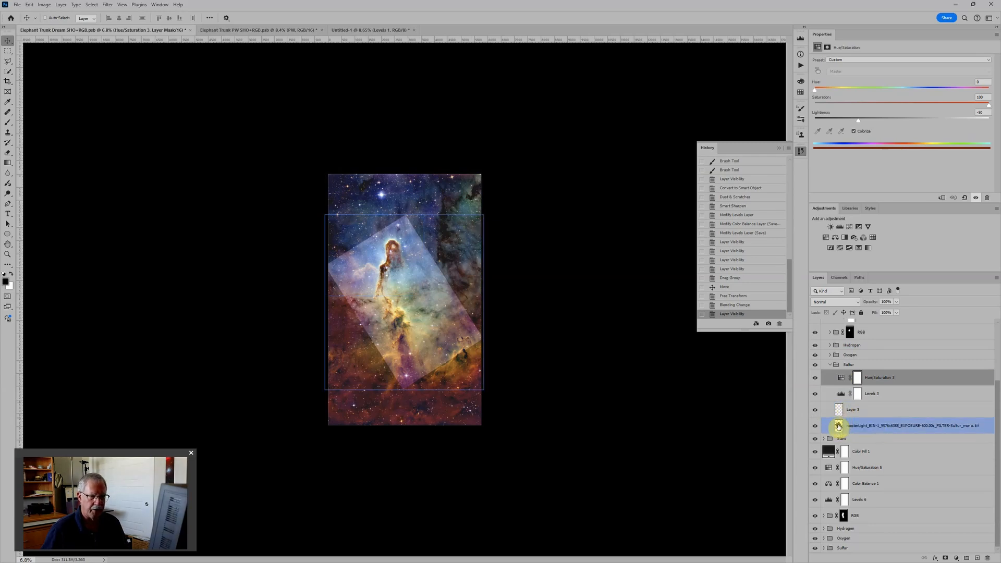
pyautogui.click(839, 426)
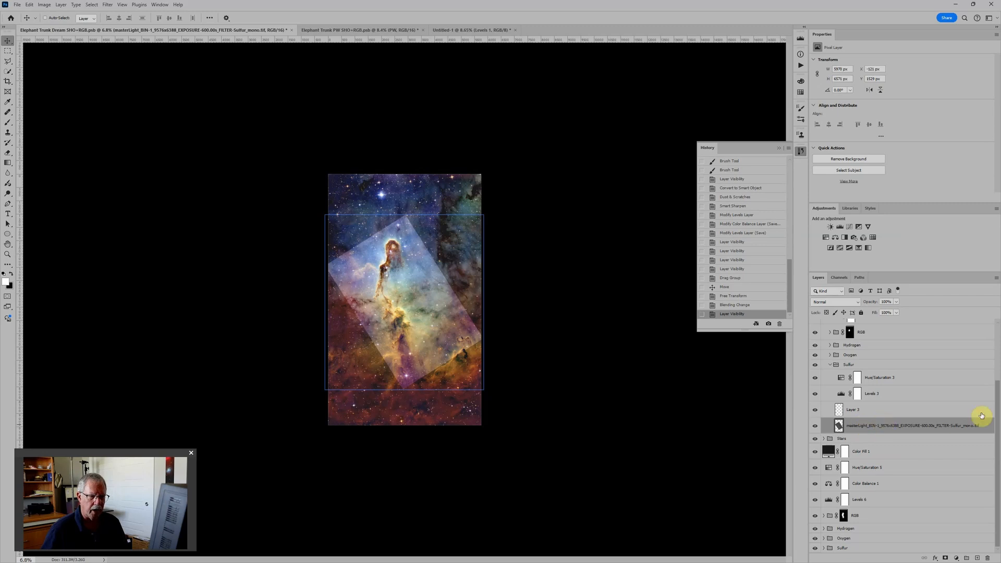
# Move PW's Sulfur image layer into the Dream Sulfur group, directly above that group's own Sulfur image, and collapse the group
pyautogui.click(828, 548)
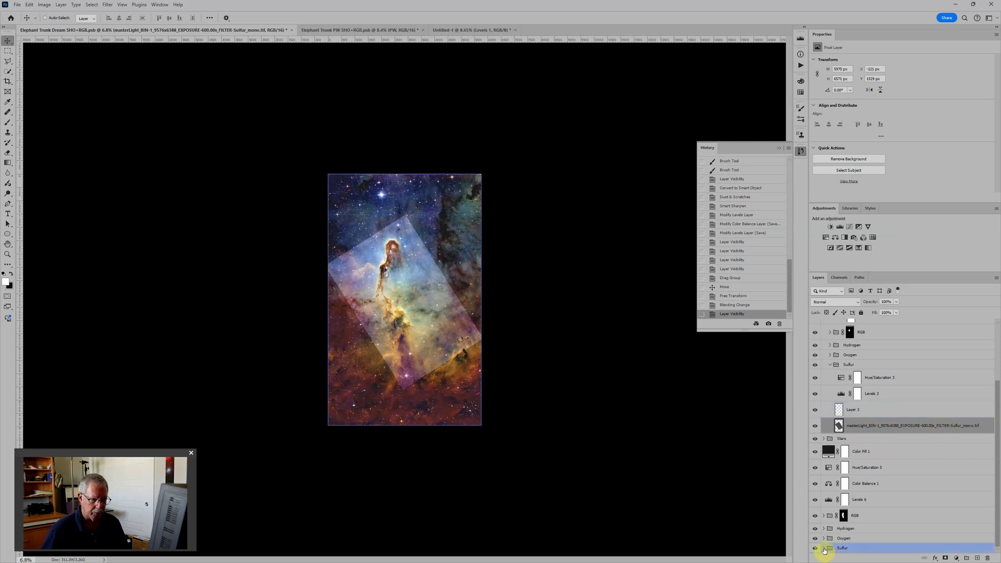
pyautogui.click(824, 549)
pyautogui.scroll(-2, 880, 537)
pyautogui.click(879, 545)
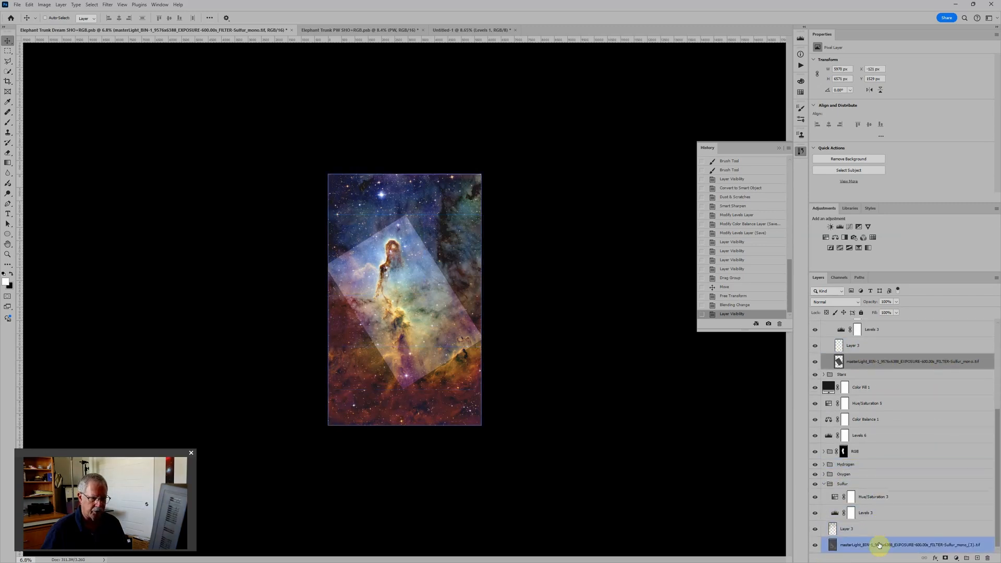
pyautogui.click(879, 362)
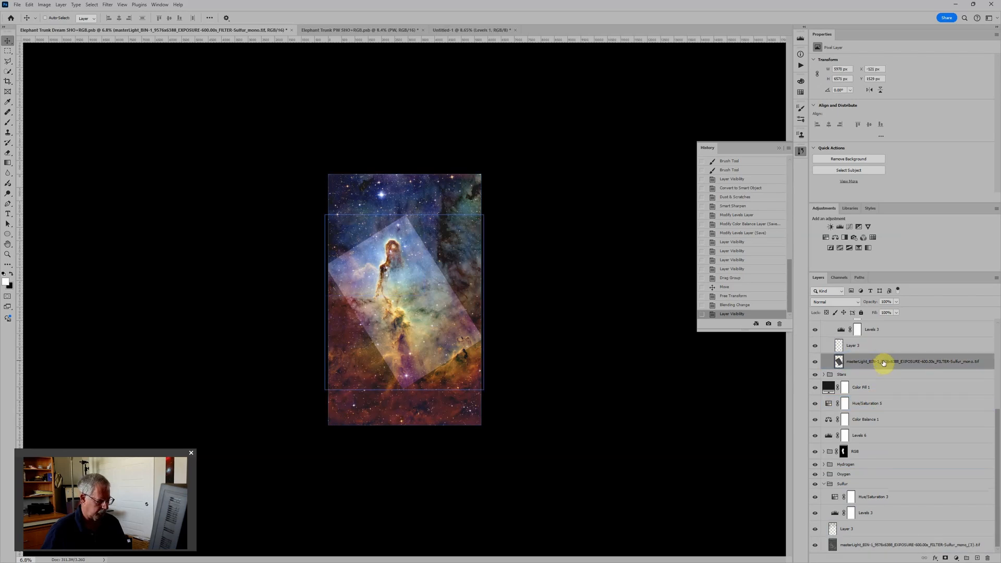
pyautogui.hotkey('alt', 'v')
pyautogui.press('Escape')
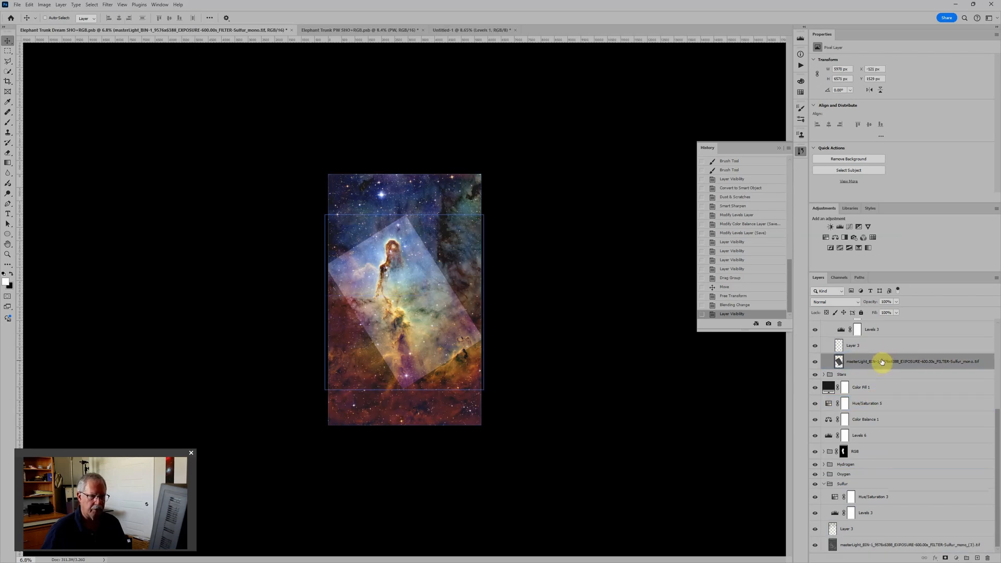
pyautogui.moveTo(882, 361); pyautogui.dragTo(868, 535)
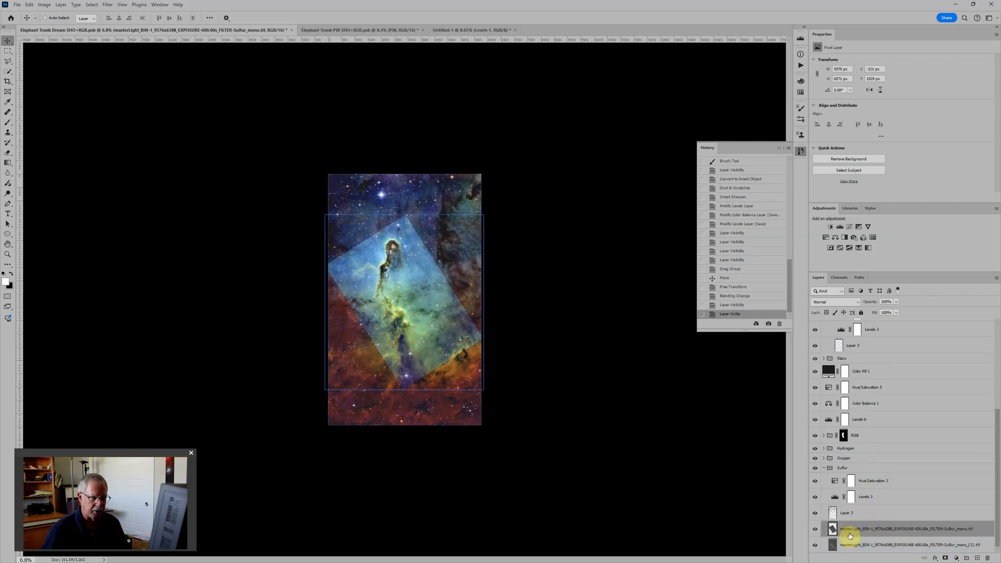
pyautogui.click(878, 481)
pyautogui.click(879, 467)
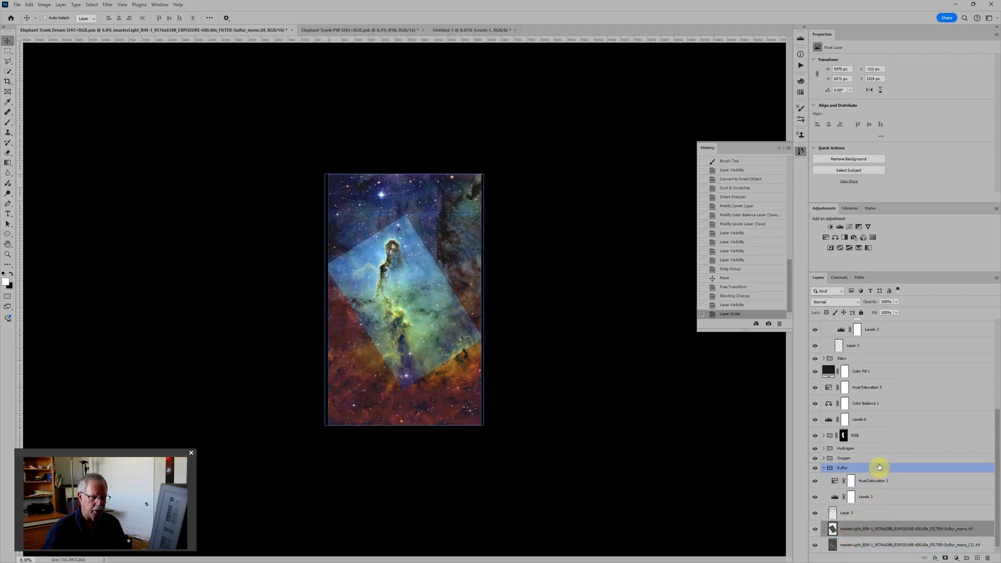
pyautogui.click(823, 468)
# Expand both Oxygen groups and move PW's Oxygen image layer directly above the Oxygen image in the Dream group
pyautogui.click(825, 538)
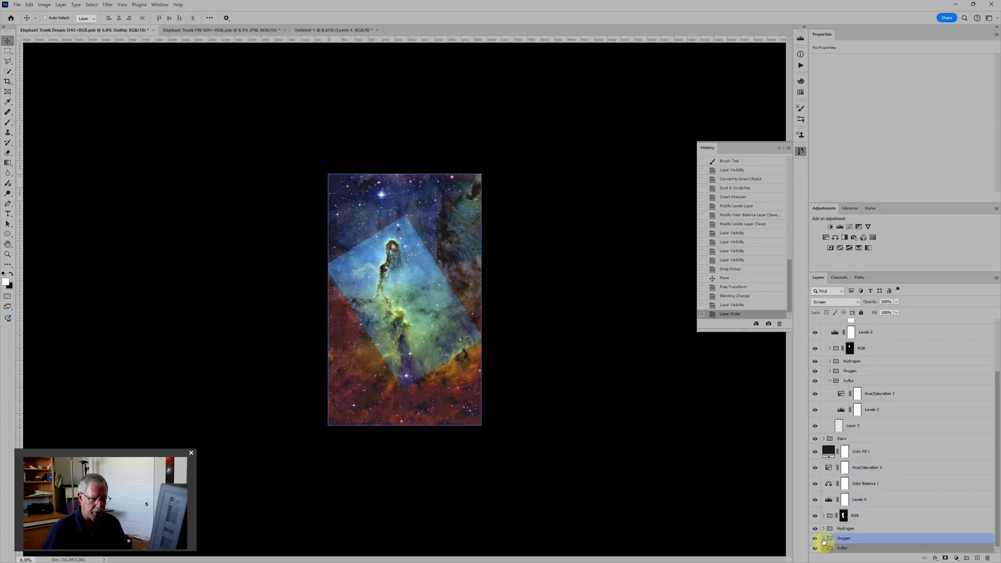
pyautogui.click(823, 539)
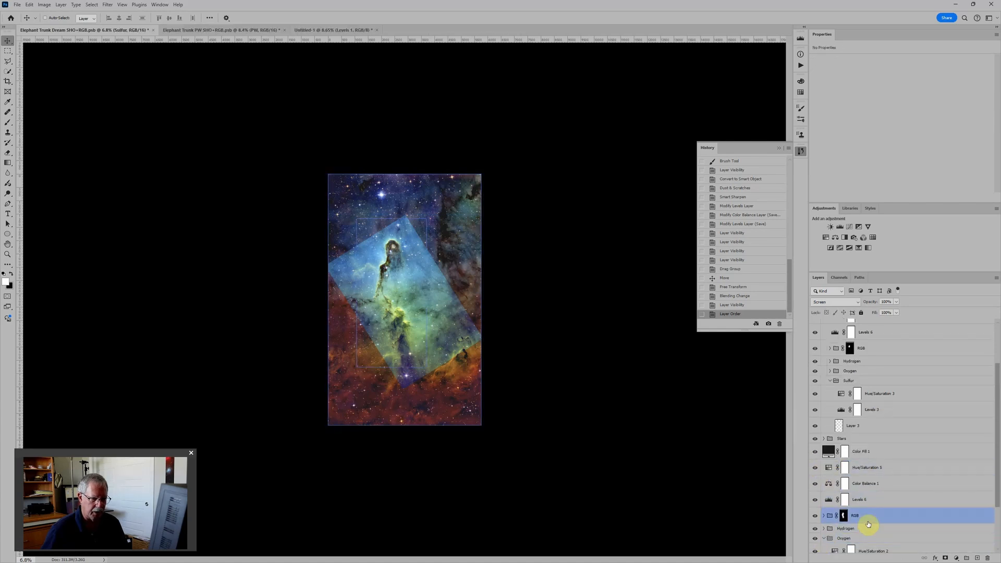
pyautogui.click(830, 382)
pyautogui.click(830, 372)
pyautogui.scroll(-5, 877, 392)
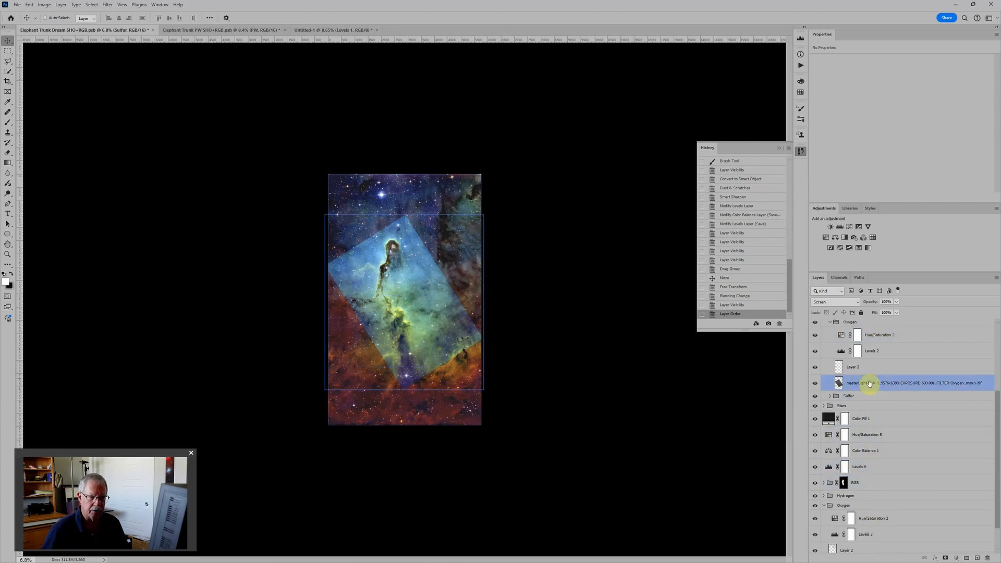
pyautogui.moveTo(869, 383); pyautogui.dragTo(887, 528)
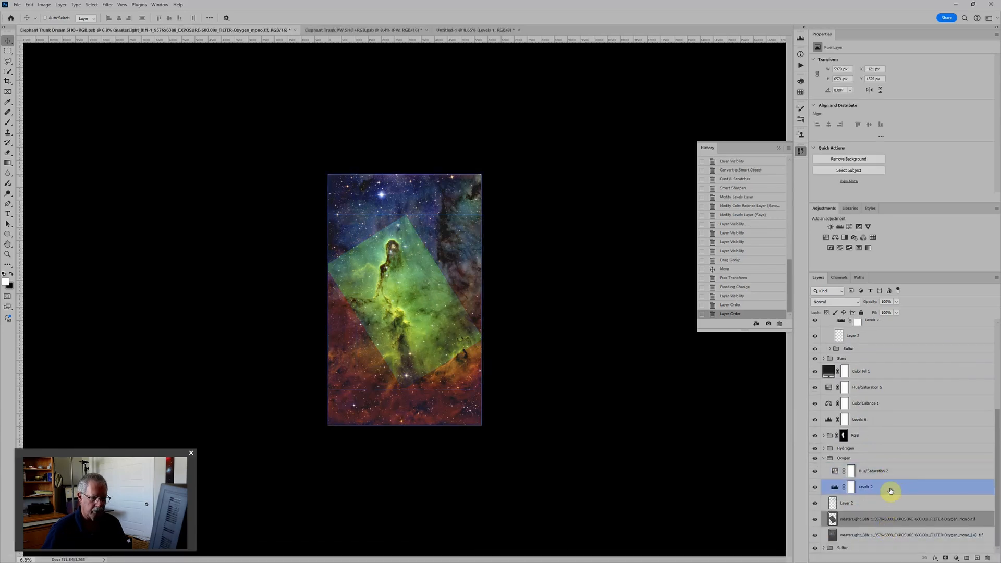
# Expand both Hydrogen groups and move PW's Hydrogen image layer directly above the Hydrogen image in the Dream group
pyautogui.scroll(3, 890, 494)
pyautogui.scroll(3, 876, 380)
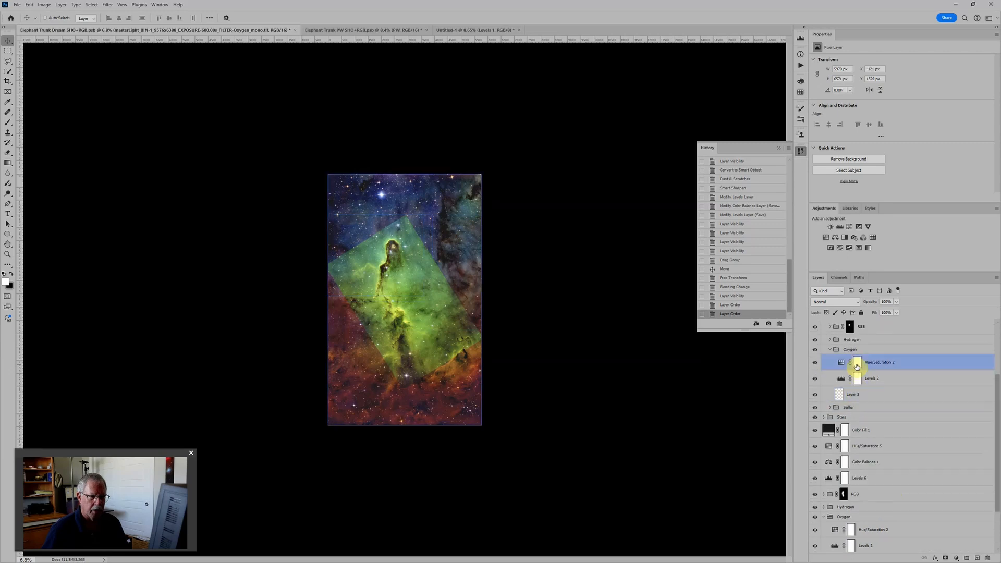
pyautogui.click(830, 349)
pyautogui.click(830, 340)
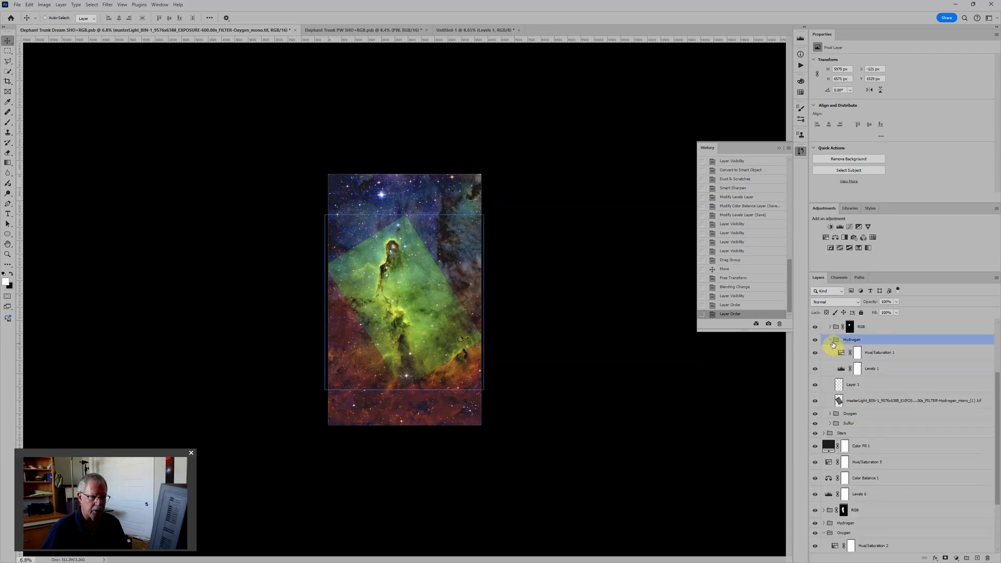
pyautogui.moveTo(874, 402); pyautogui.dragTo(823, 525)
pyautogui.click(823, 523)
pyautogui.scroll(-5, 882, 509)
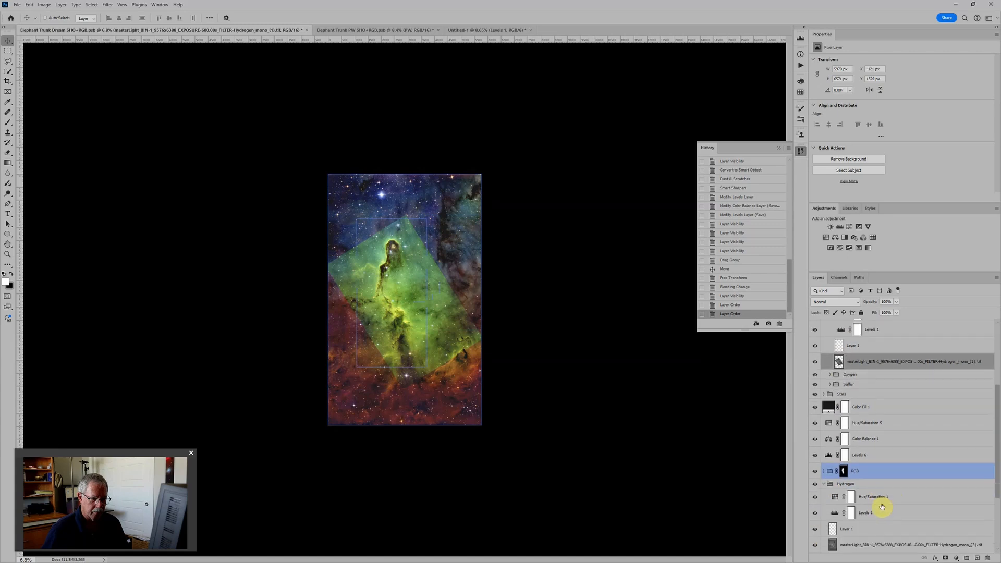
pyautogui.moveTo(858, 353); pyautogui.dragTo(867, 527)
pyautogui.scroll(-2, 659, 395)
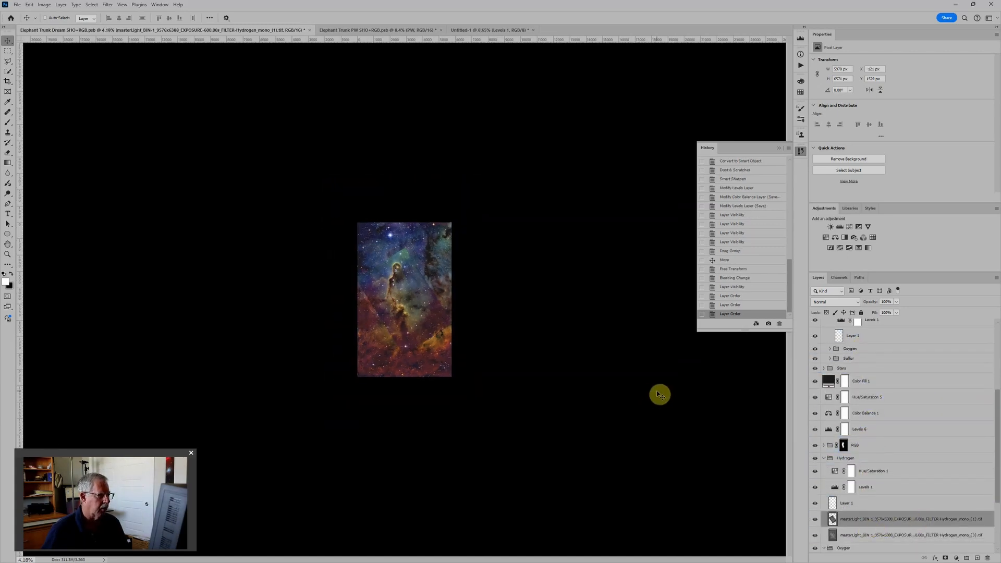
# Collapse the PW group and hide it
pyautogui.scroll(-3, 886, 466)
pyautogui.scroll(3, 780, 406)
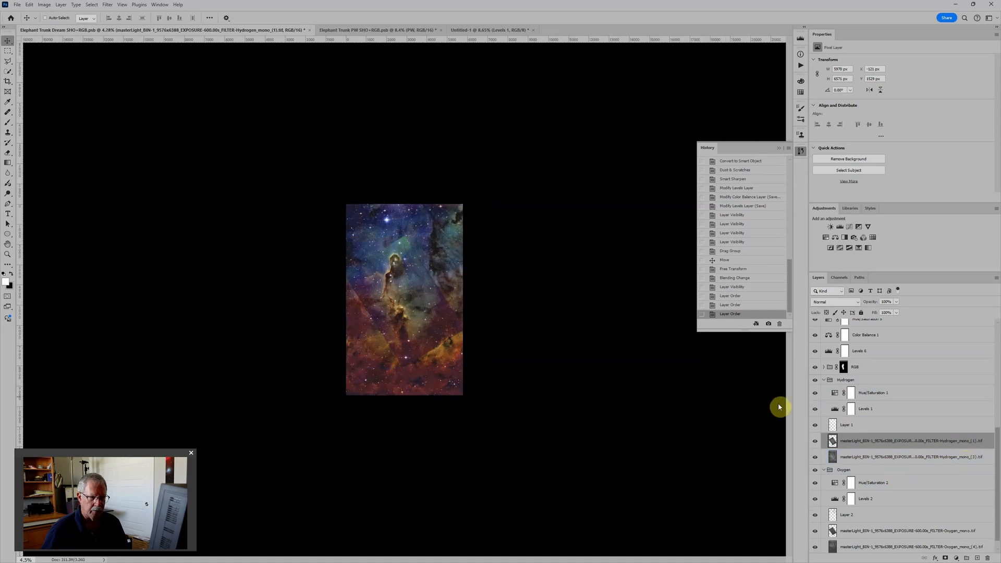
pyautogui.scroll(5, 916, 380)
pyautogui.scroll(2, 860, 347)
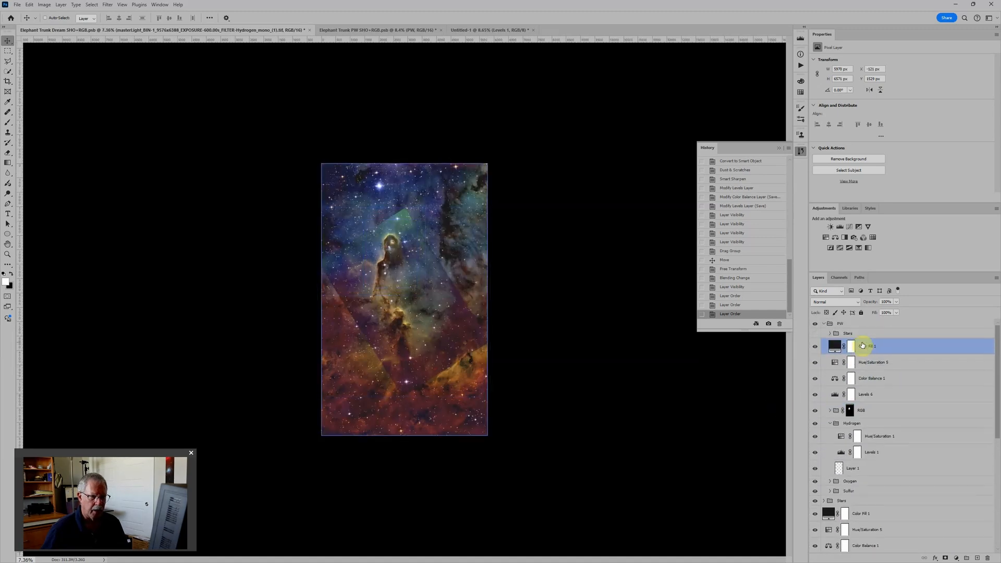
pyautogui.click(824, 324)
pyautogui.click(824, 323)
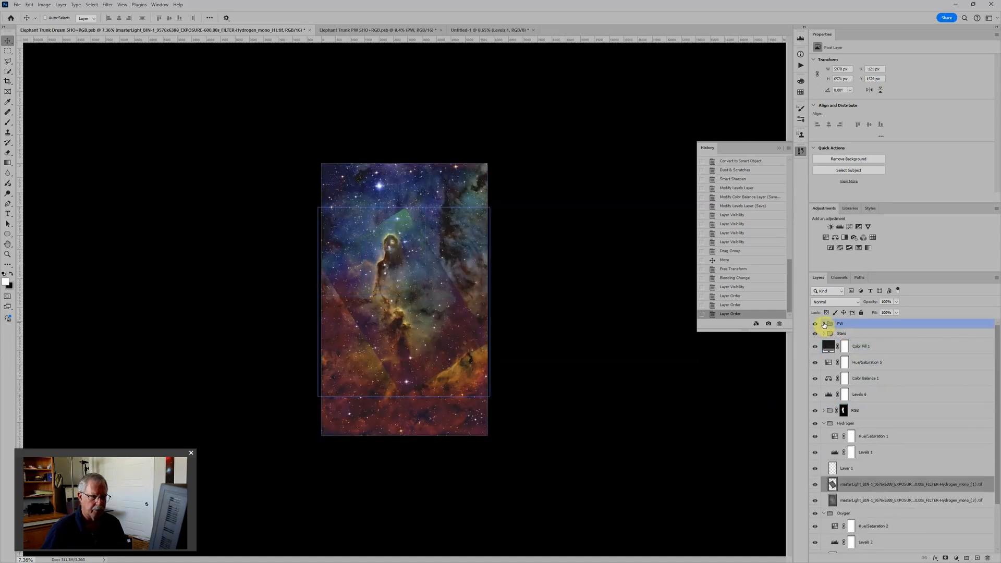
pyautogui.click(815, 324)
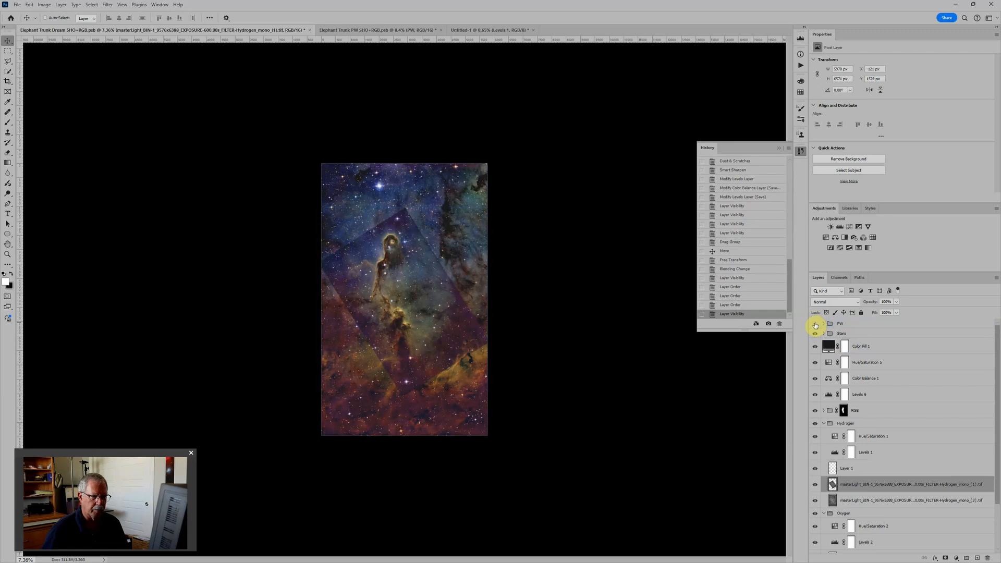
# Set the opacity of the moved PW Oxygen and Hydrogen image layers to 50% each
pyautogui.scroll(-2, 941, 444)
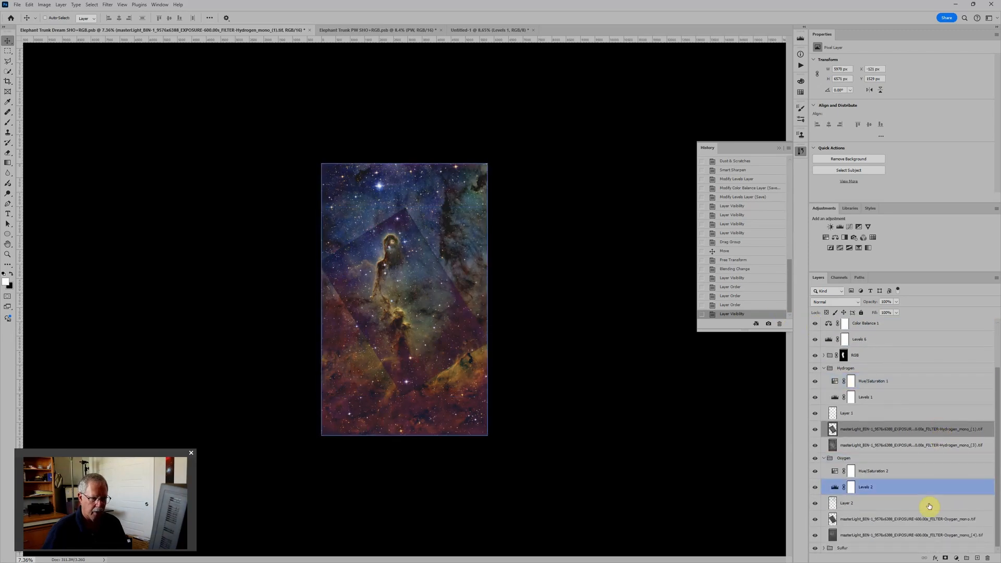
pyautogui.click(913, 524)
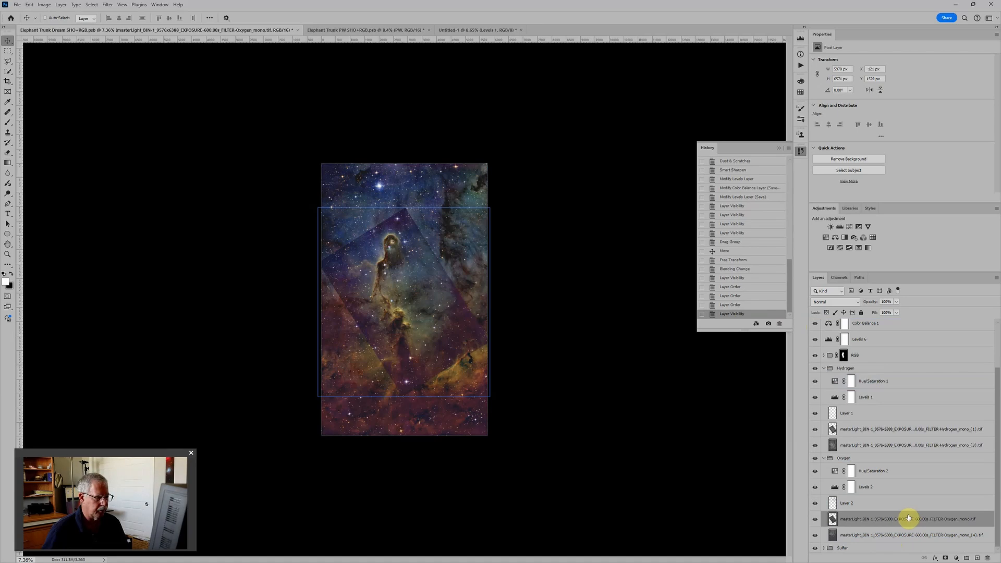
pyautogui.press('5')
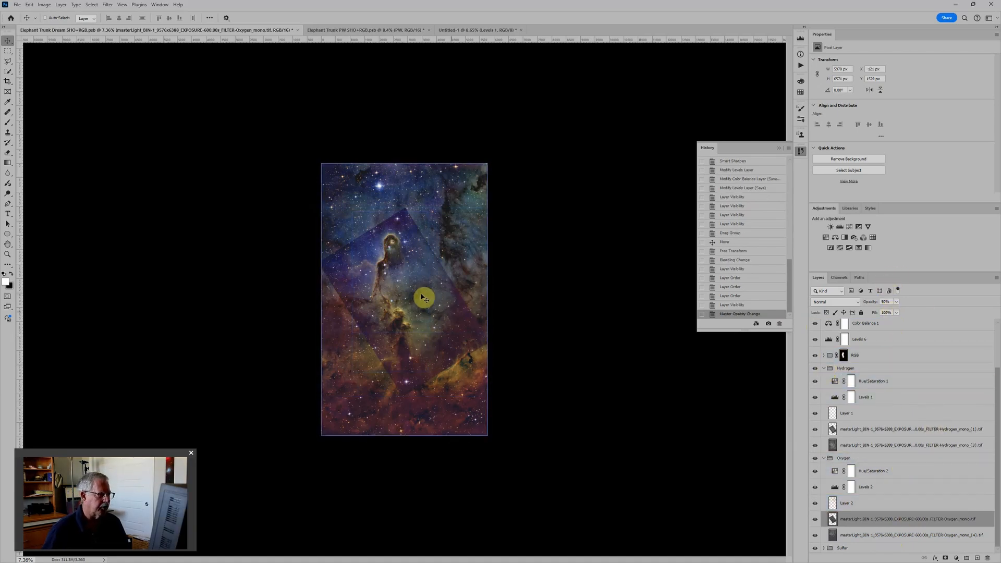
pyautogui.click(870, 431)
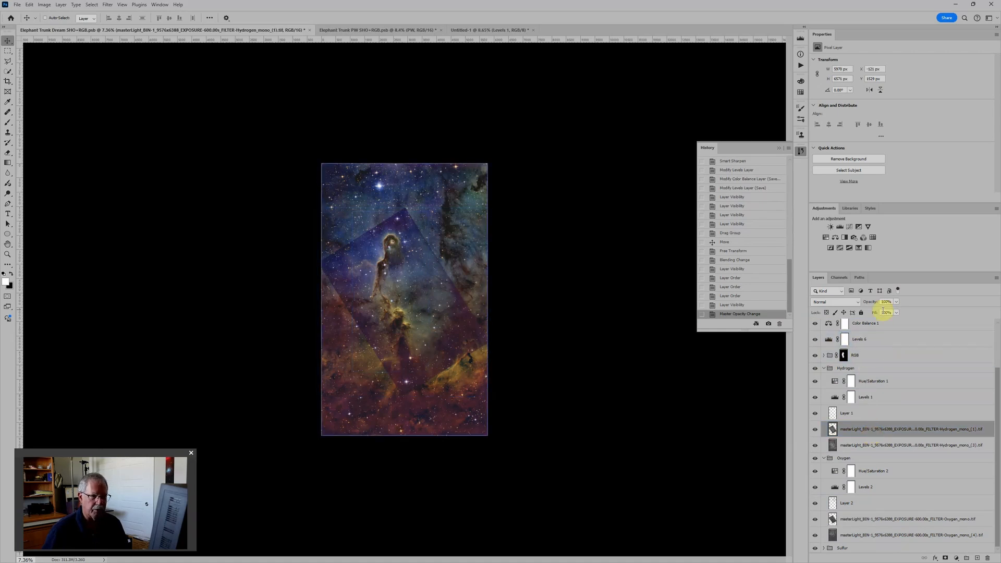
pyautogui.press('5')
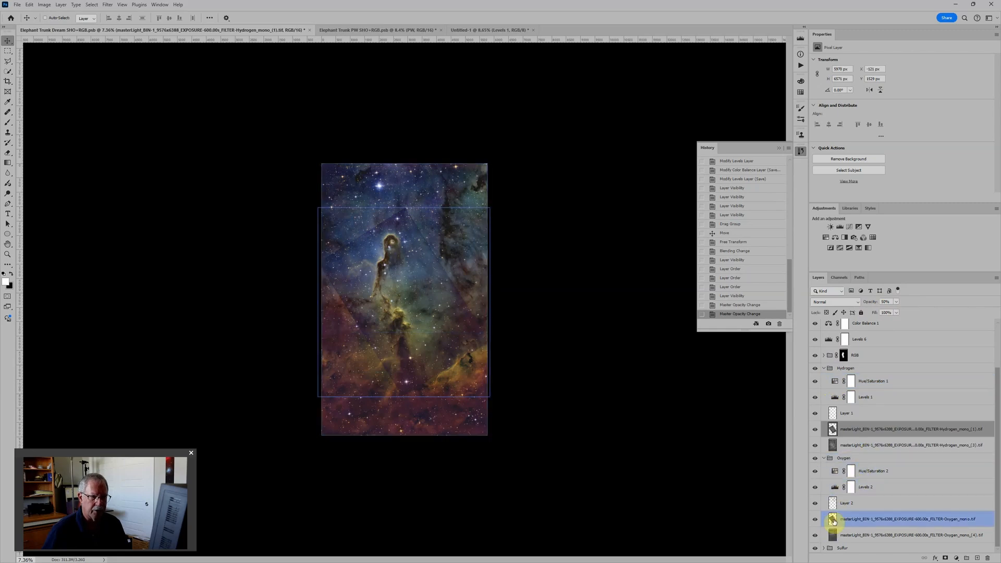
# Expand the Dream Sulfur group and set the moved PW Sulfur image layer's opacity to 50%
pyautogui.click(832, 520)
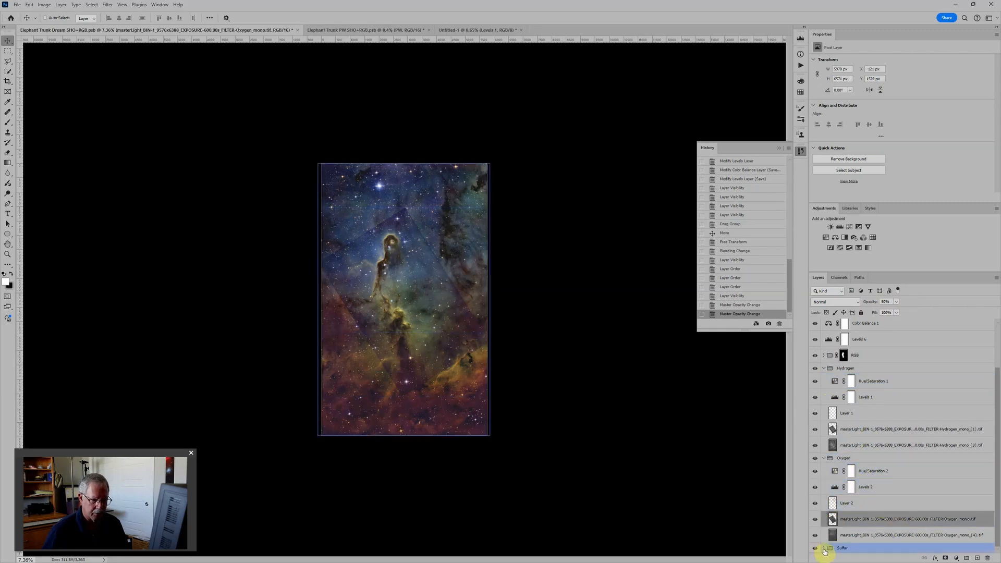
pyautogui.click(823, 548)
pyautogui.click(870, 528)
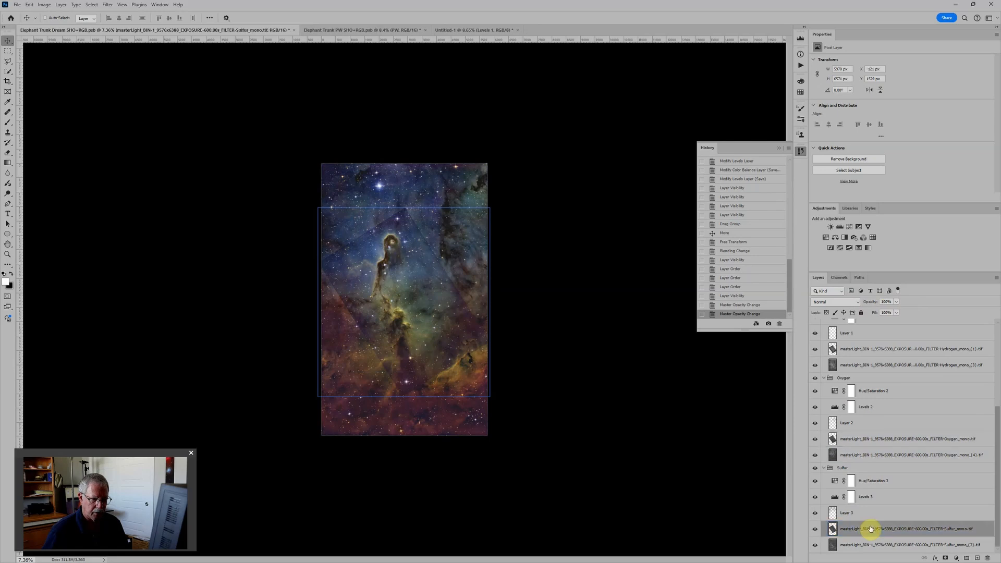
pyautogui.press('5')
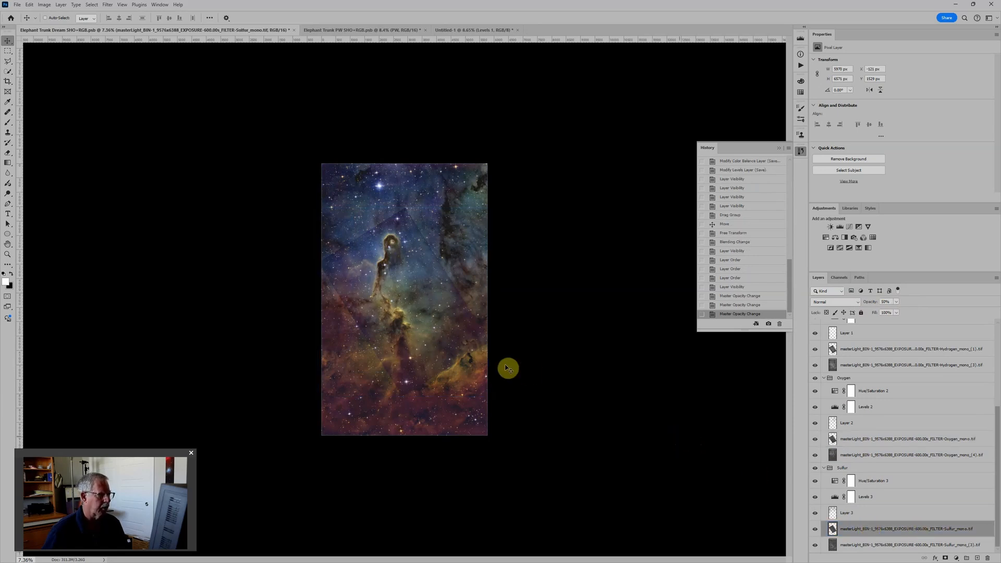
pyautogui.scroll(6, 437, 360)
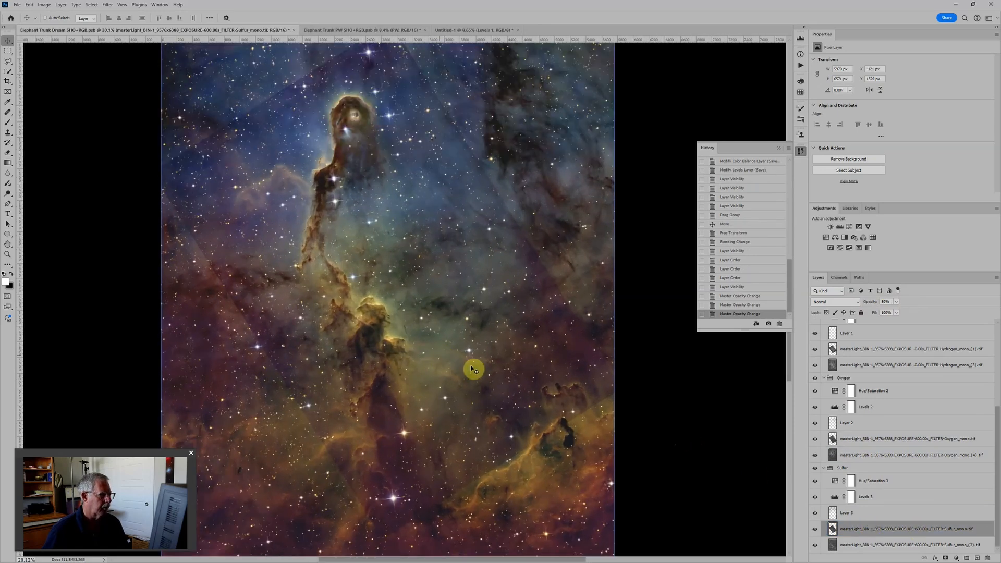
# Add a layer mask to the moved PW Sulfur image layer and paint black around the overlay's edges with a soft brush
pyautogui.scroll(-2, 405, 273)
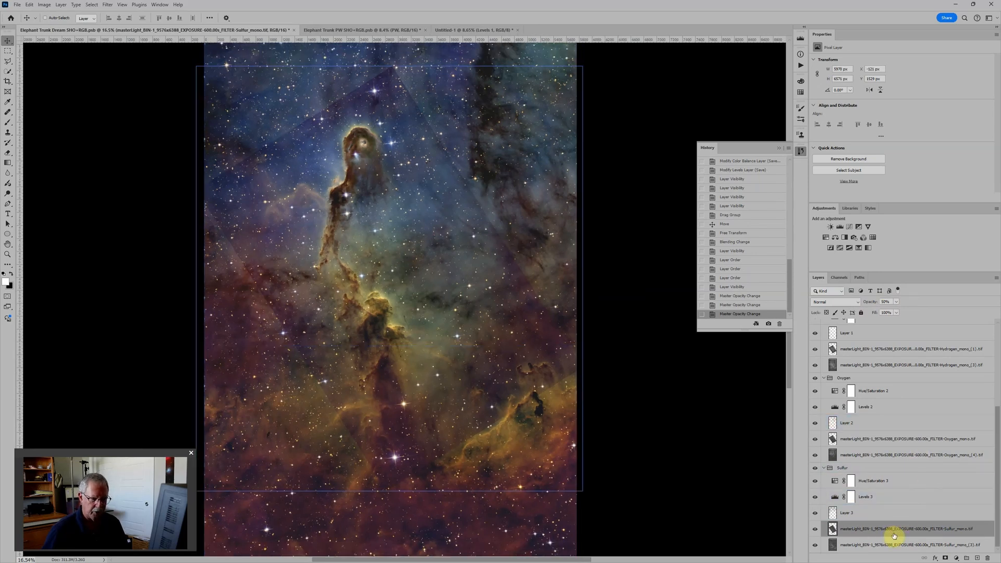
pyautogui.click(946, 559)
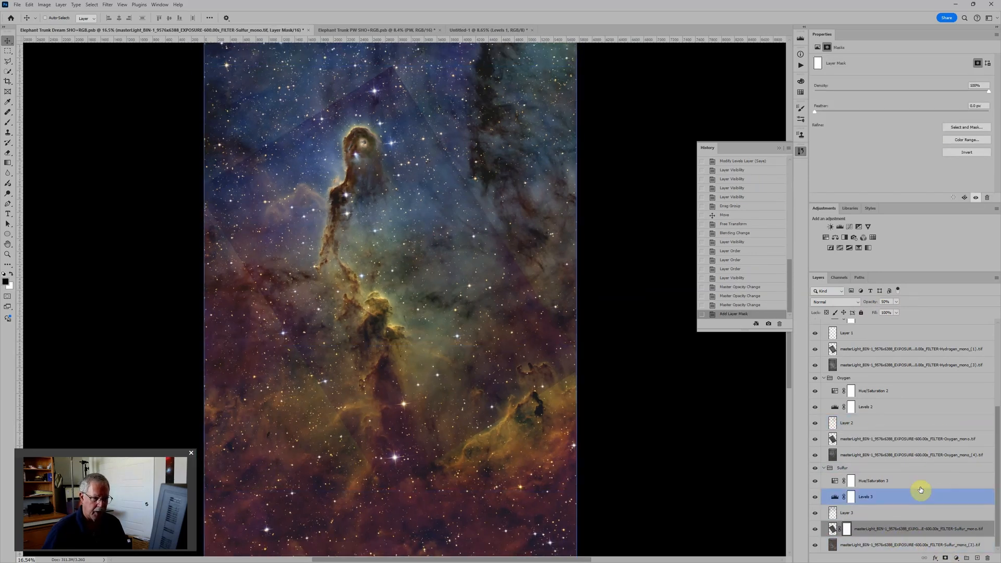
pyautogui.press('b')
pyautogui.press('x')
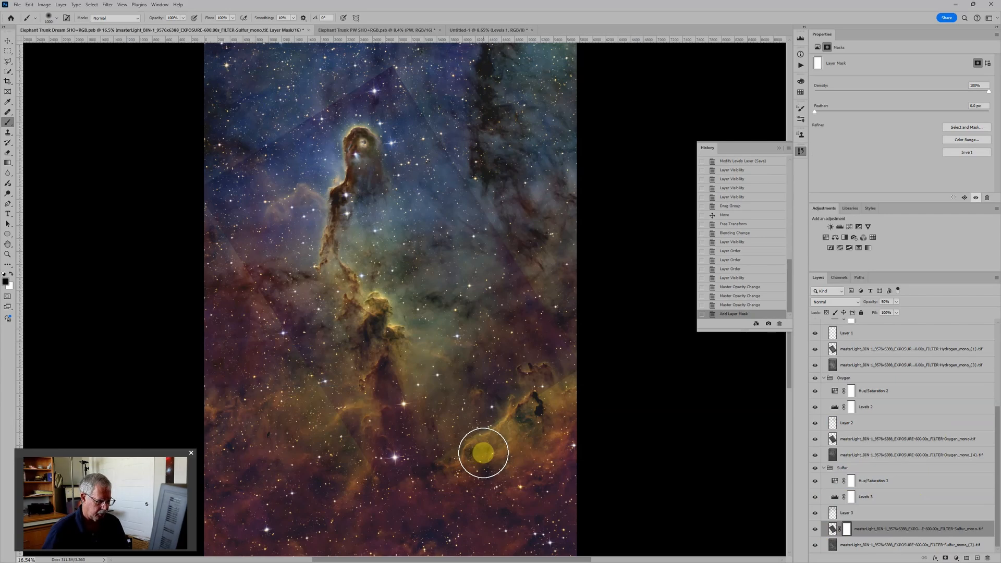
pyautogui.press('v')
pyautogui.press('b')
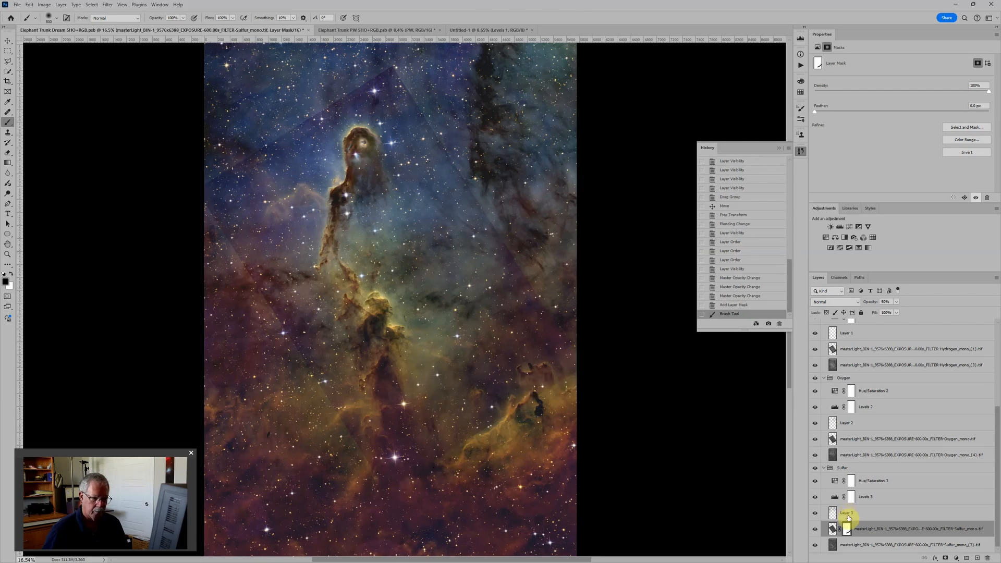
pyautogui.click(382, 504)
pyautogui.moveTo(578, 331)
pyautogui.mouseDown()
pyautogui.moveTo(593, 378)
pyautogui.moveTo(515, 238)
pyautogui.moveTo(388, 64)
pyautogui.moveTo(200, 193)
pyautogui.moveTo(316, 412)
pyautogui.mouseUp()
pyautogui.moveTo(232, 201)
pyautogui.mouseDown()
pyautogui.moveTo(355, 438)
pyautogui.moveTo(427, 529)
pyautogui.mouseUp()
pyautogui.moveTo(337, 416)
pyautogui.mouseDown()
pyautogui.moveTo(224, 212)
pyautogui.moveTo(221, 167)
pyautogui.moveTo(393, 64)
pyautogui.moveTo(584, 374)
pyautogui.mouseUp()
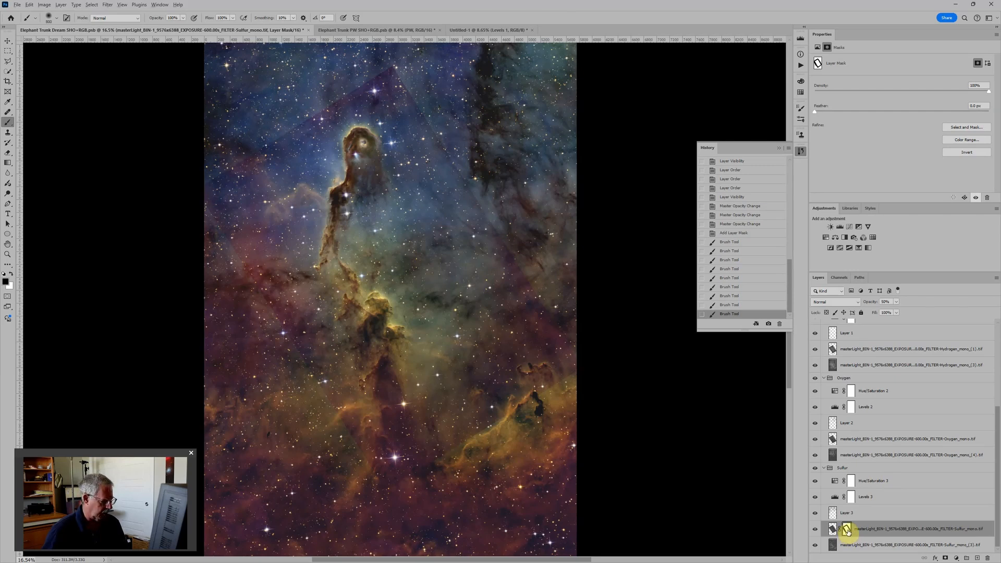
# Check the painted Sulfur mask, copy it to the moved PW Oxygen and Hydrogen image layers, and inspect the blended edges
pyautogui.keyDown('alt'); pyautogui.click(846, 530); pyautogui.keyUp('alt')
pyautogui.keyDown('alt'); pyautogui.click(847, 530); pyautogui.keyUp('alt')
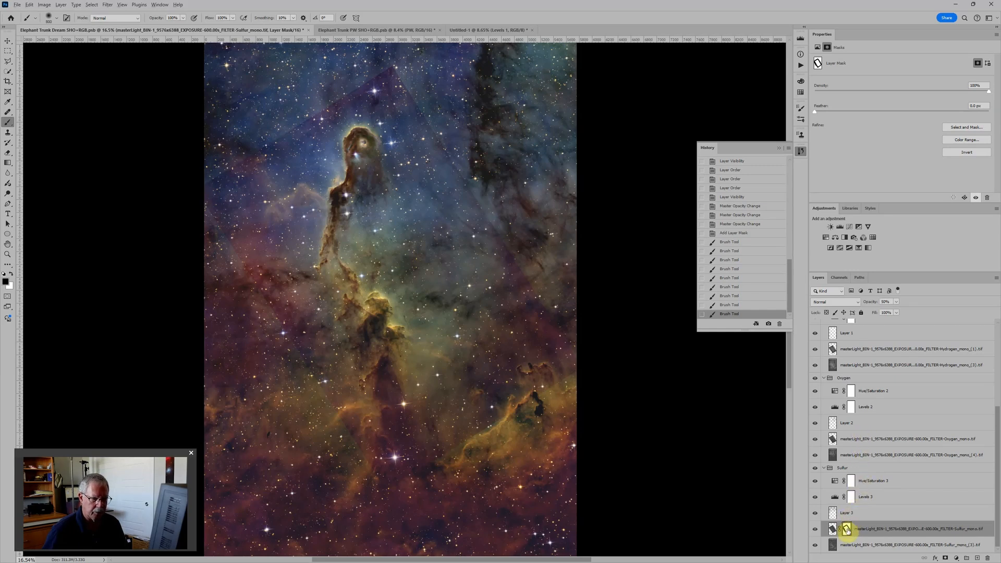
pyautogui.moveTo(846, 529); pyautogui.dragTo(849, 350)
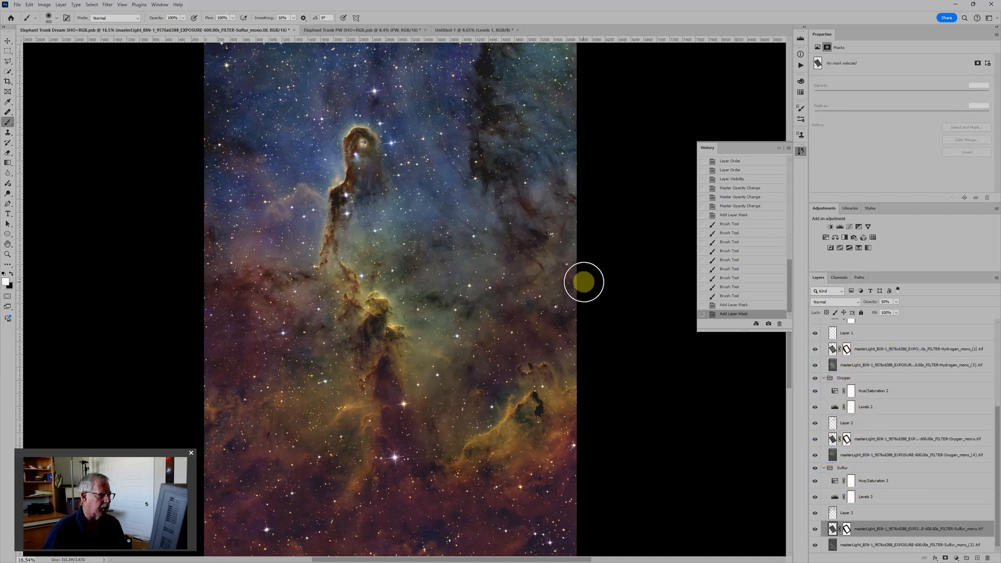
pyautogui.scroll(-3, 583, 281)
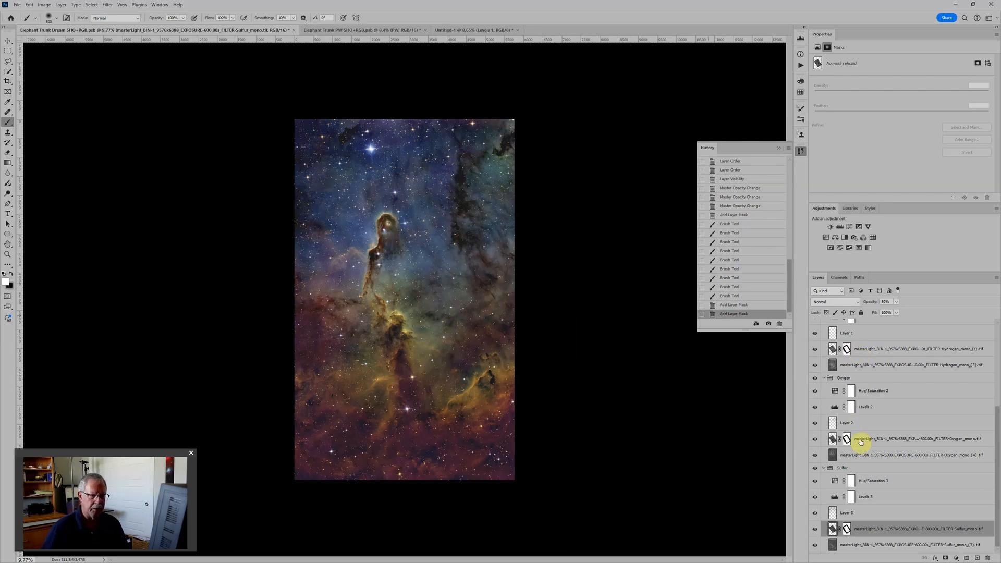
pyautogui.scroll(5, 391, 246)
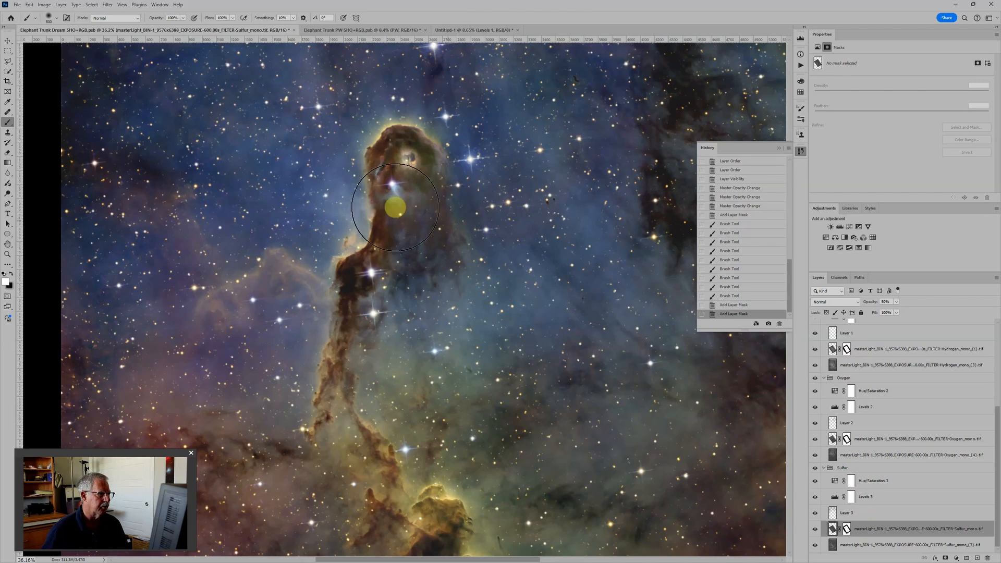
# Collapse the Dream Hydrogen, Oxygen and Sulfur groups
pyautogui.scroll(3, 872, 381)
pyautogui.scroll(2, 872, 381)
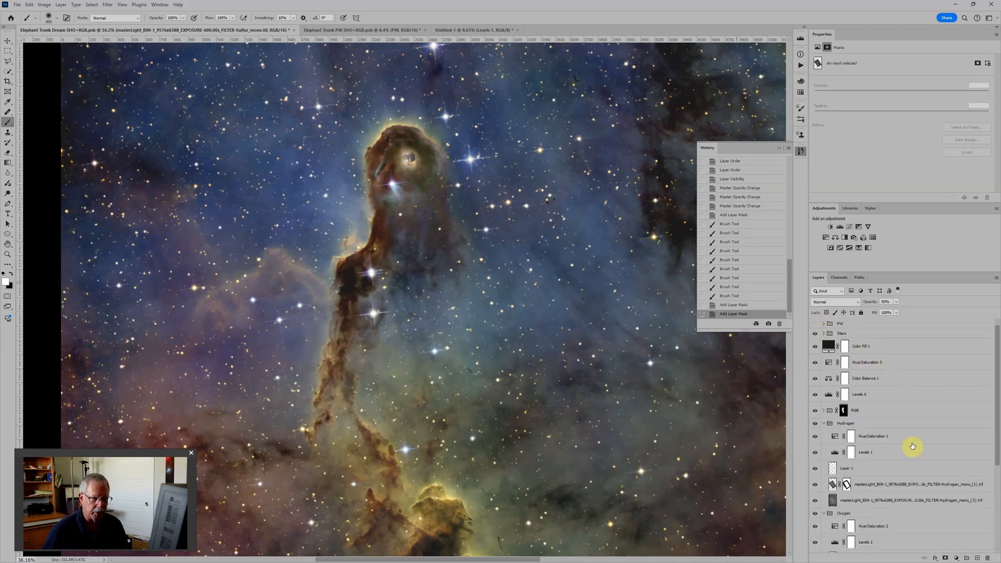
pyautogui.click(824, 423)
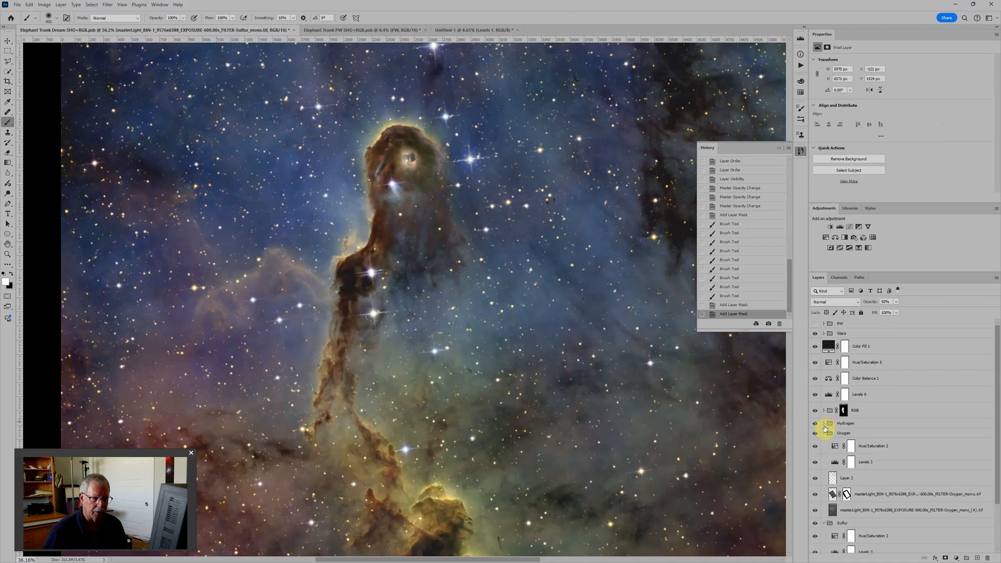
pyautogui.click(824, 433)
pyautogui.click(824, 443)
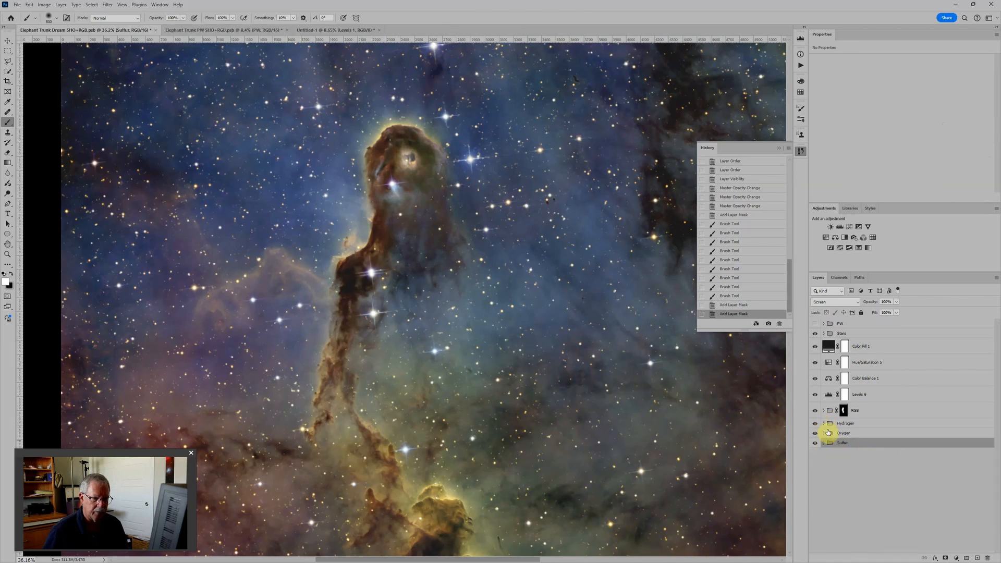
# Expand the Dream RGB group and PW's RGB group, and collapse PW's Hydrogen group
pyautogui.click(824, 410)
pyautogui.click(847, 459)
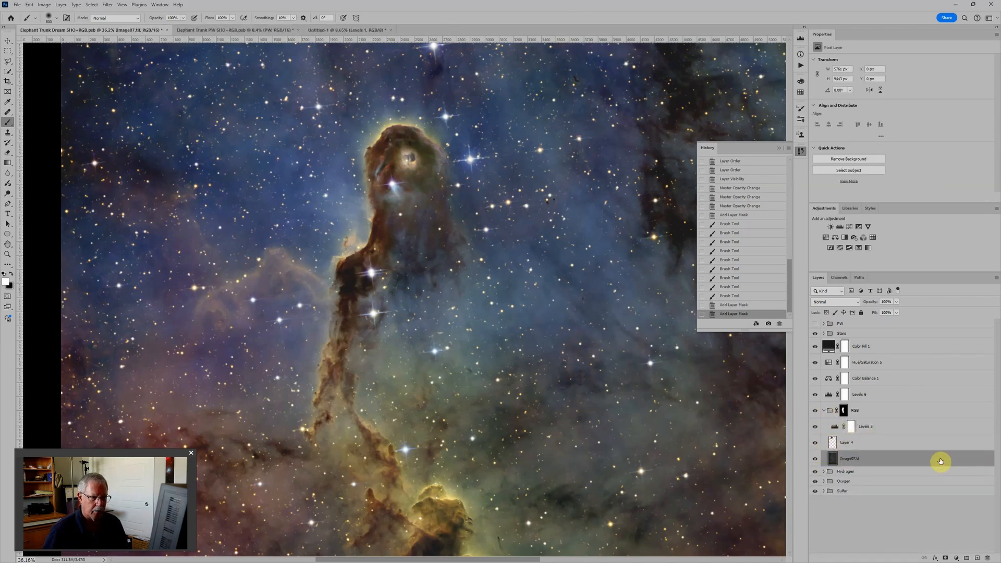
pyautogui.click(864, 445)
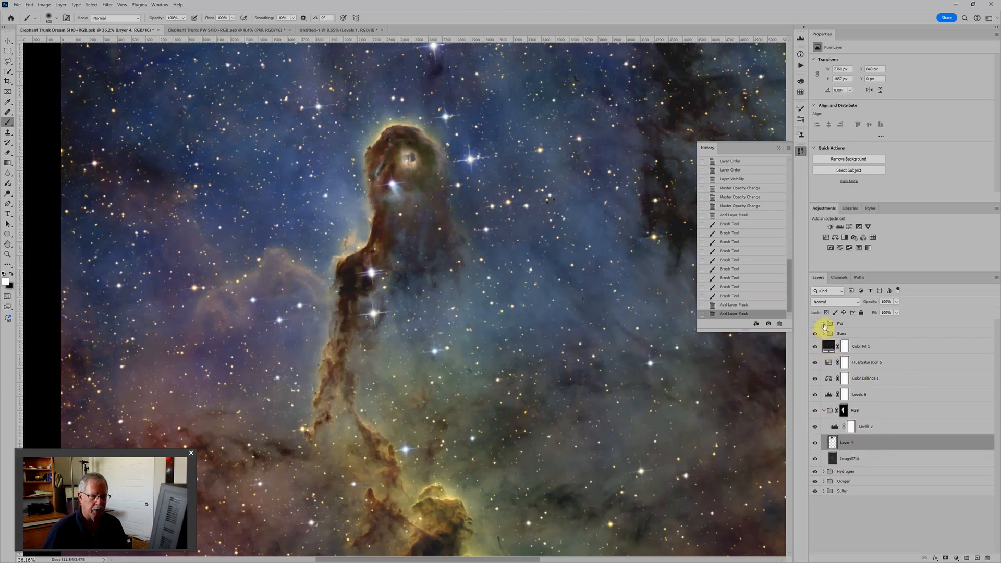
pyautogui.click(824, 326)
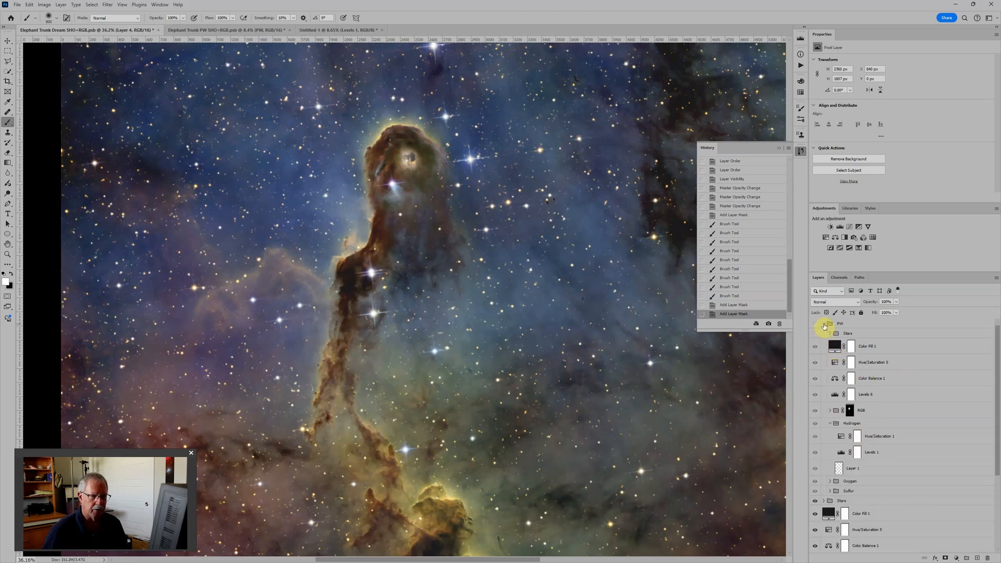
pyautogui.click(830, 415)
pyautogui.click(830, 404)
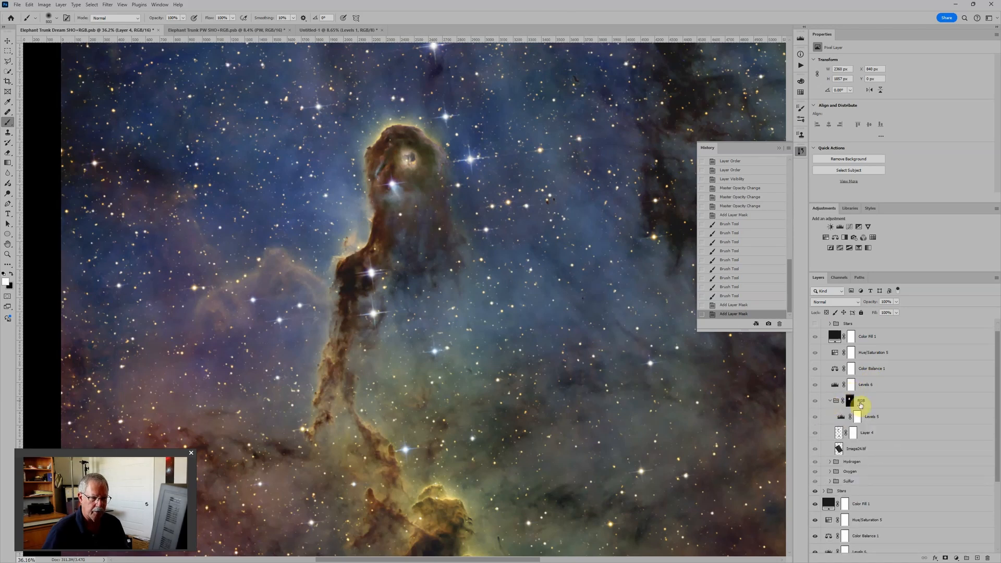
# Group PW's RGB layers Layer 4 and Image24.tif, and move the group into the Dream RGB group above its Layer 4
pyautogui.scroll(-1, 865, 406)
pyautogui.click(853, 432)
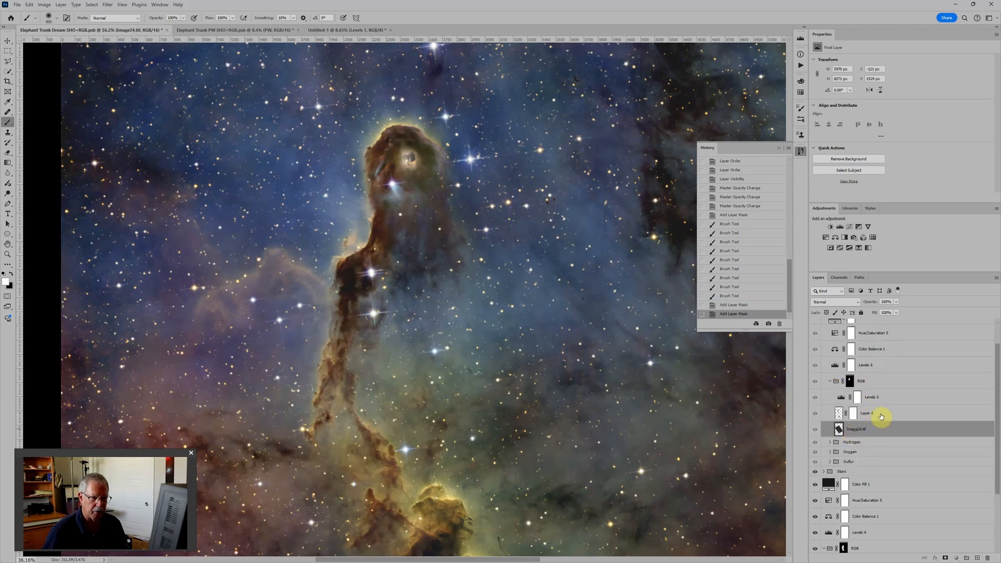
pyautogui.keyDown('shift'); pyautogui.click(884, 414); pyautogui.keyUp('shift')
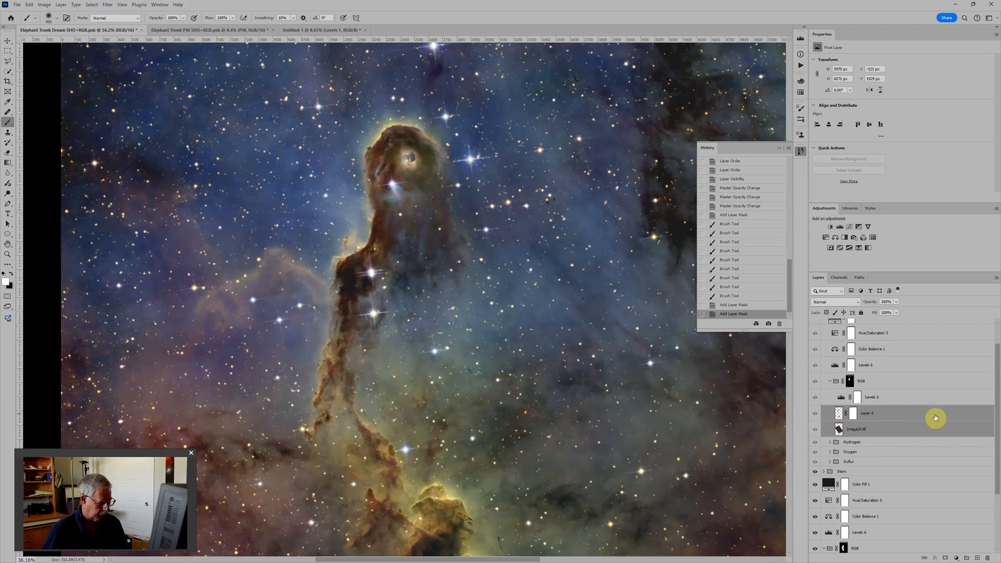
pyautogui.hotkey('ctrl', 'g')
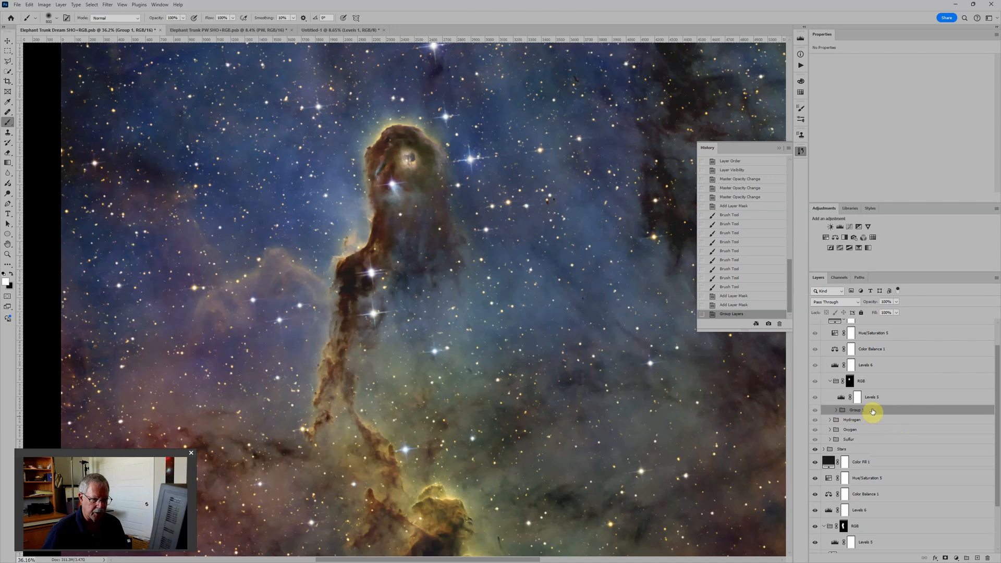
pyautogui.moveTo(872, 411); pyautogui.dragTo(890, 521)
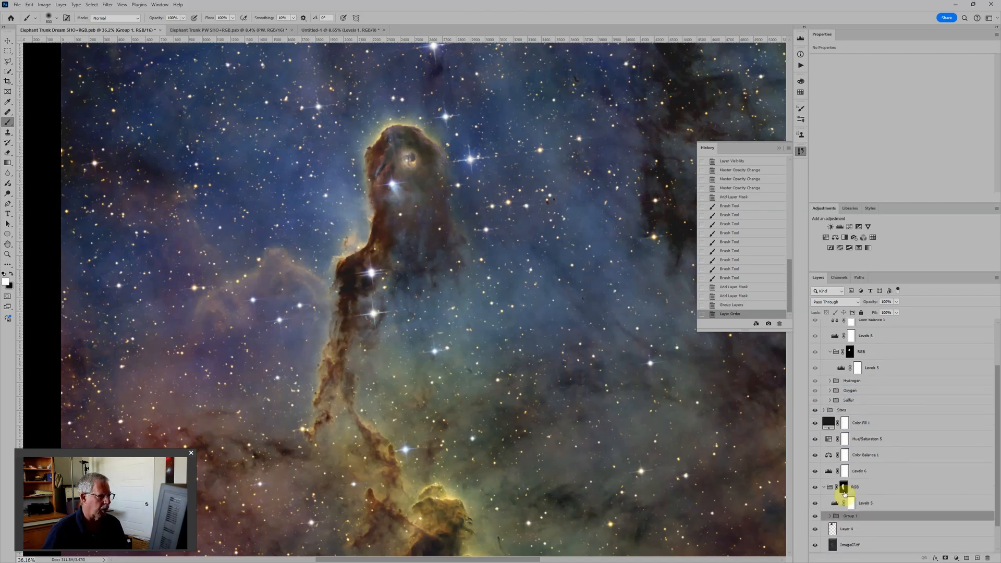
# Set the opacity of the moved PW RGB layer group to 32%
pyautogui.scroll(-5, 655, 398)
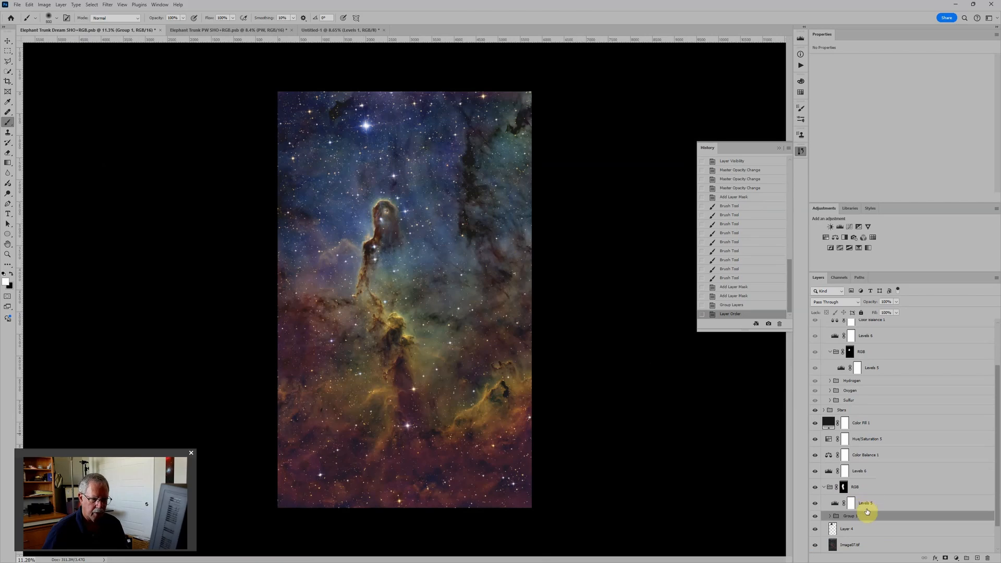
pyautogui.scroll(2, 417, 226)
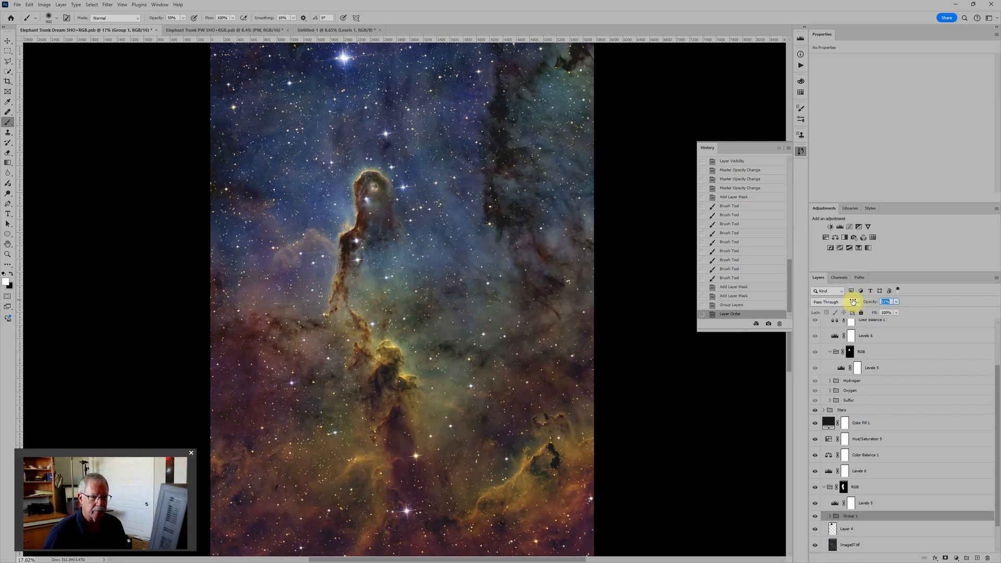
pyautogui.moveTo(853, 301); pyautogui.dragTo(857, 298)
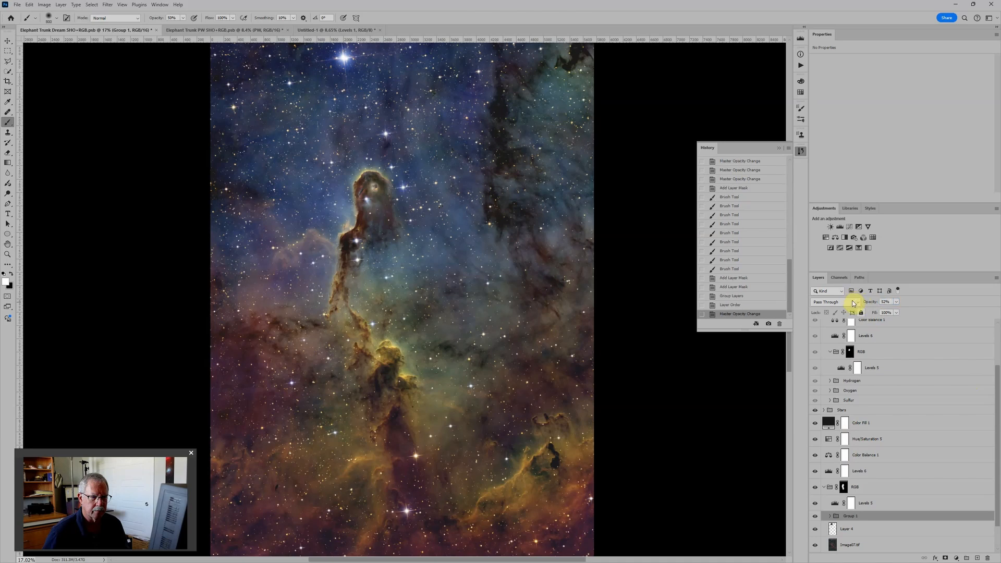
pyautogui.scroll(-2, 876, 527)
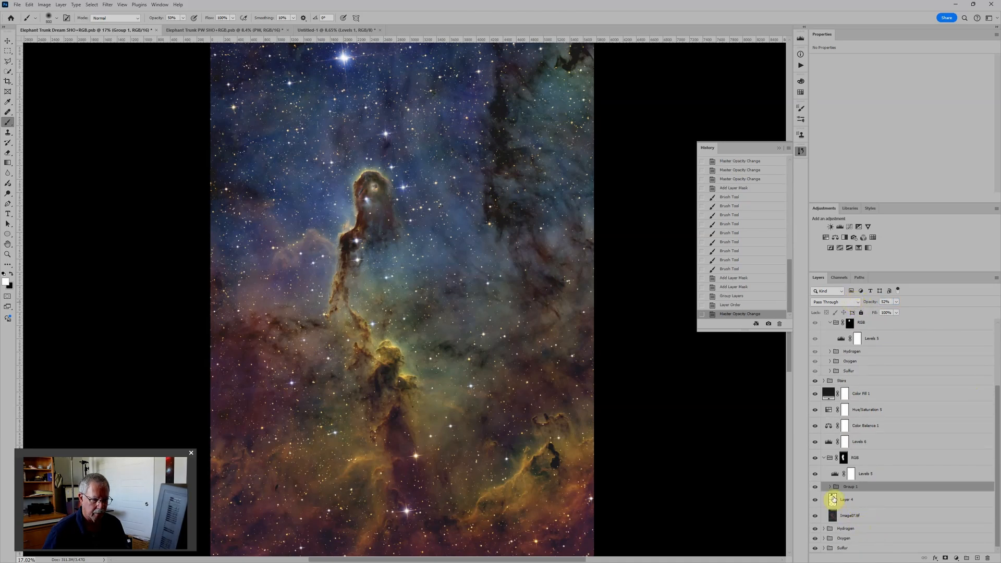
# Compare the combined Dream image with the other open documents, and examine the blend around the trunk up close and as a whole
pyautogui.scroll(-5, 376, 240)
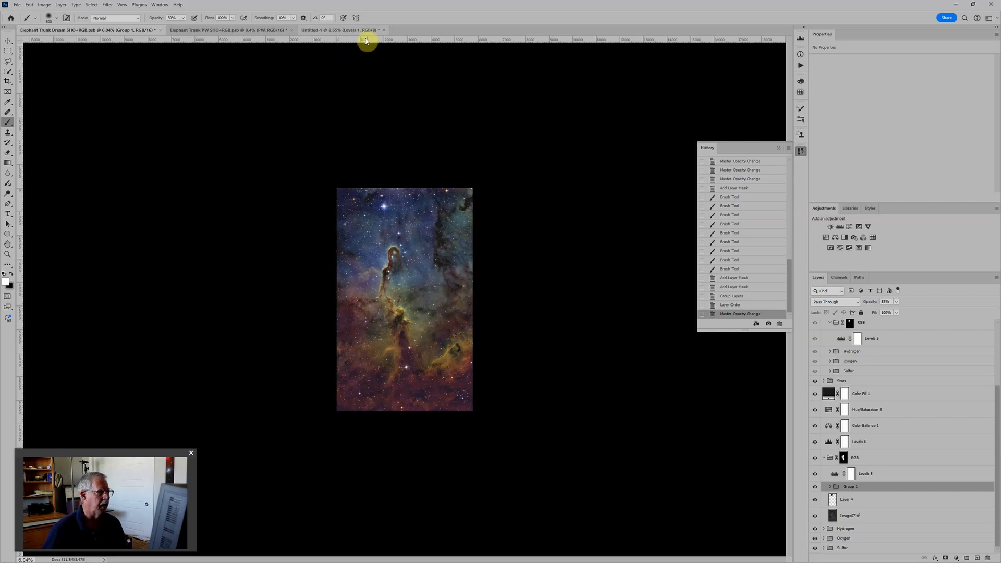
pyautogui.click(350, 32)
pyautogui.click(244, 32)
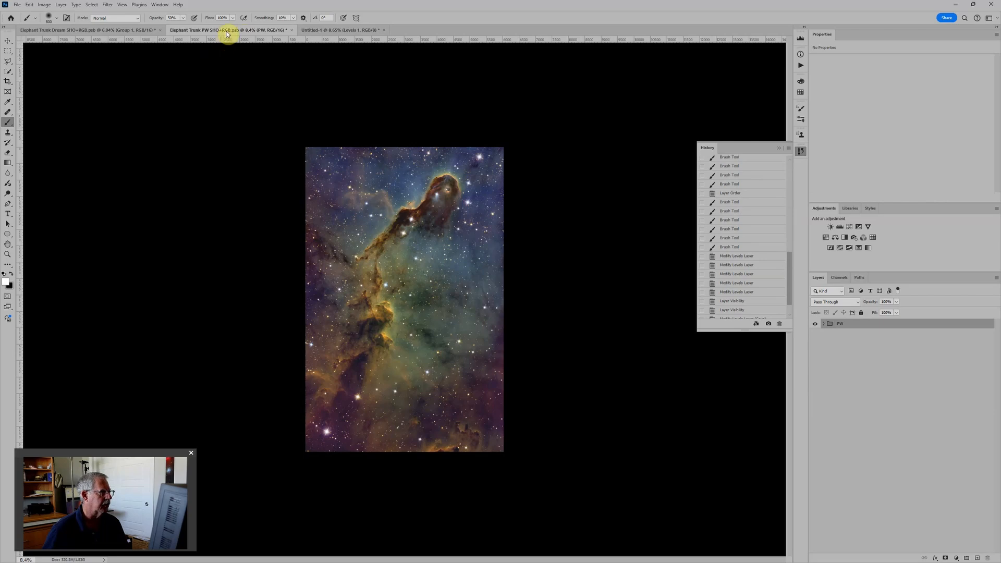
pyautogui.click(132, 30)
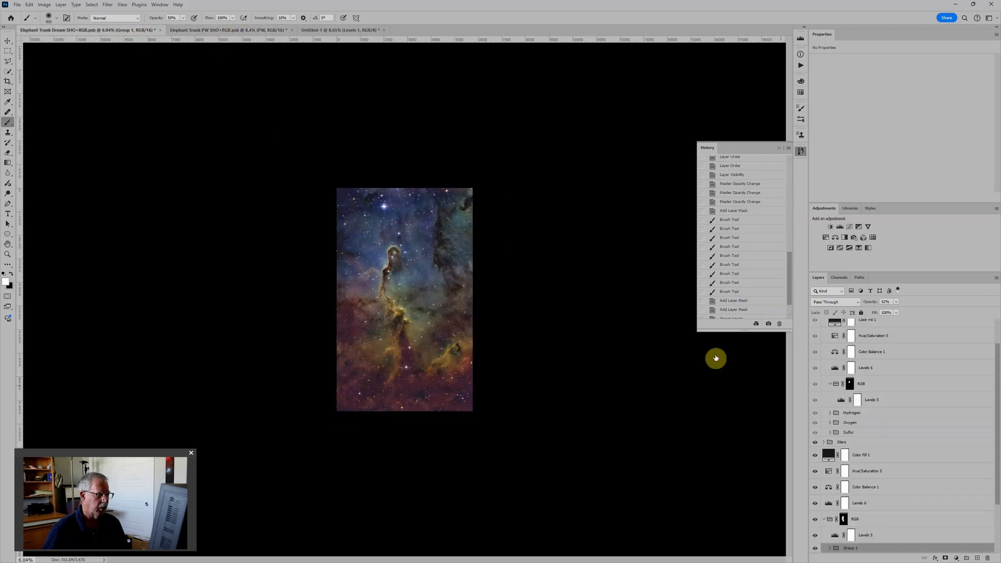
pyautogui.scroll(-3, 901, 474)
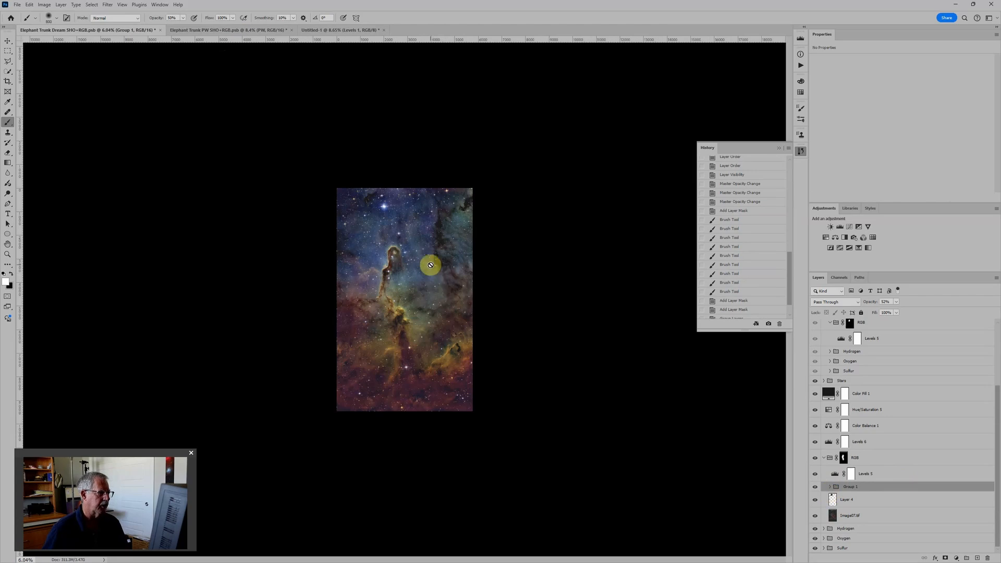
pyautogui.scroll(3, 353, 251)
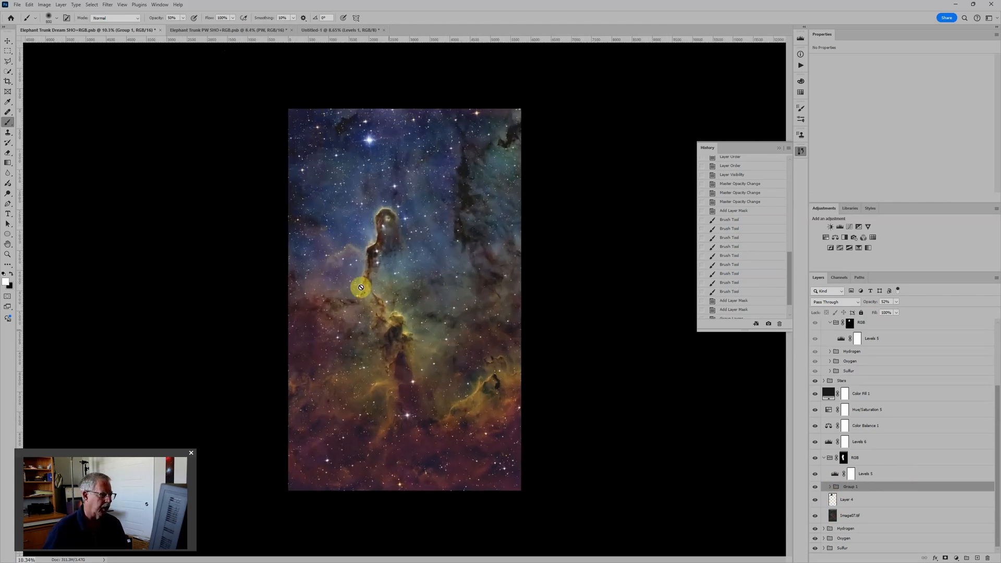
pyautogui.scroll(4, 361, 288)
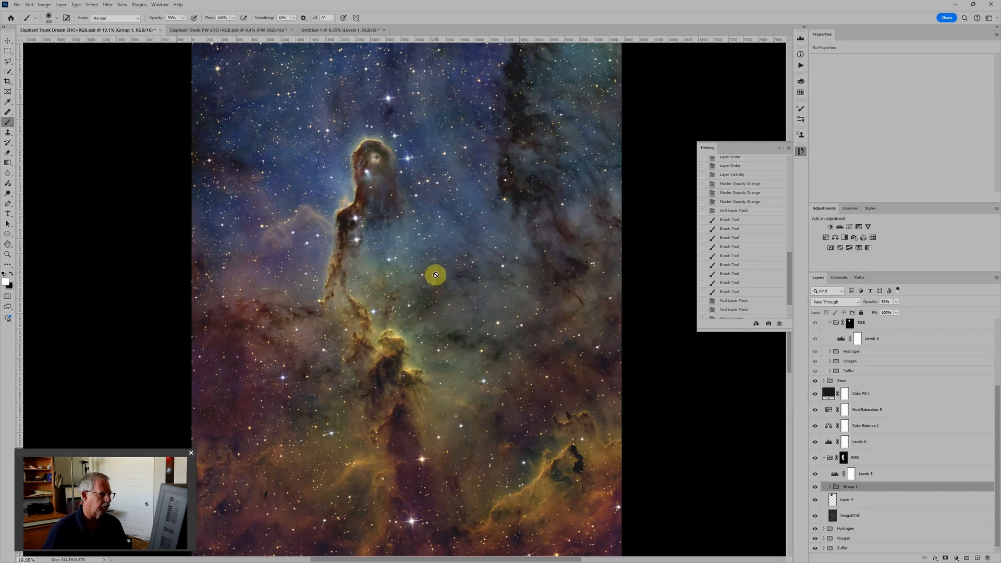
pyautogui.scroll(-4, 436, 271)
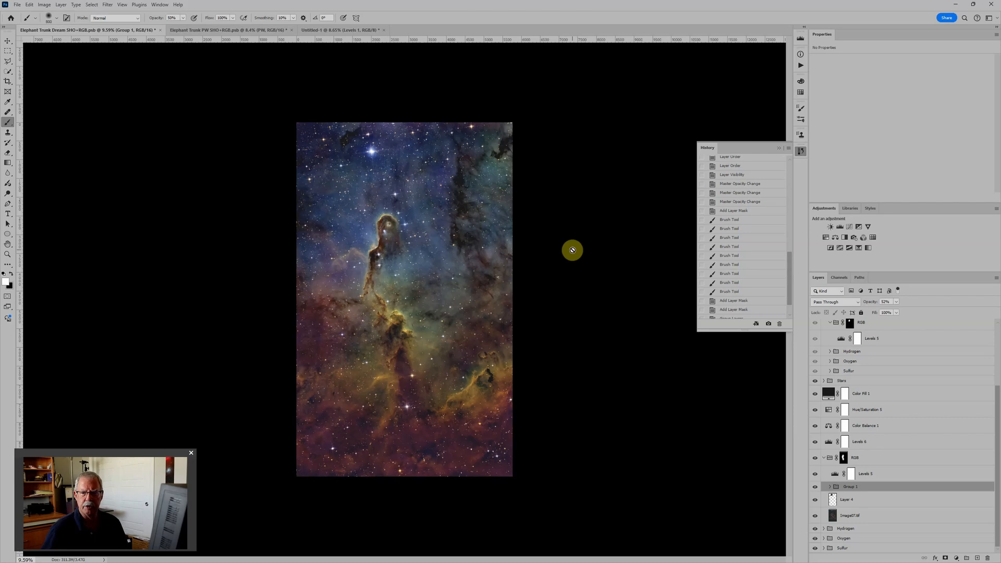
pyautogui.scroll(-1, 573, 253)
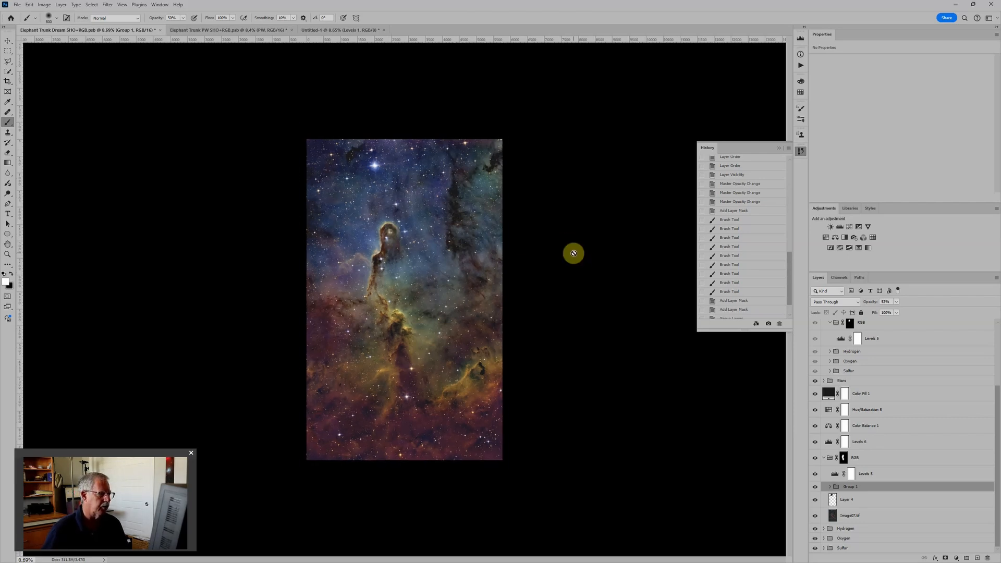